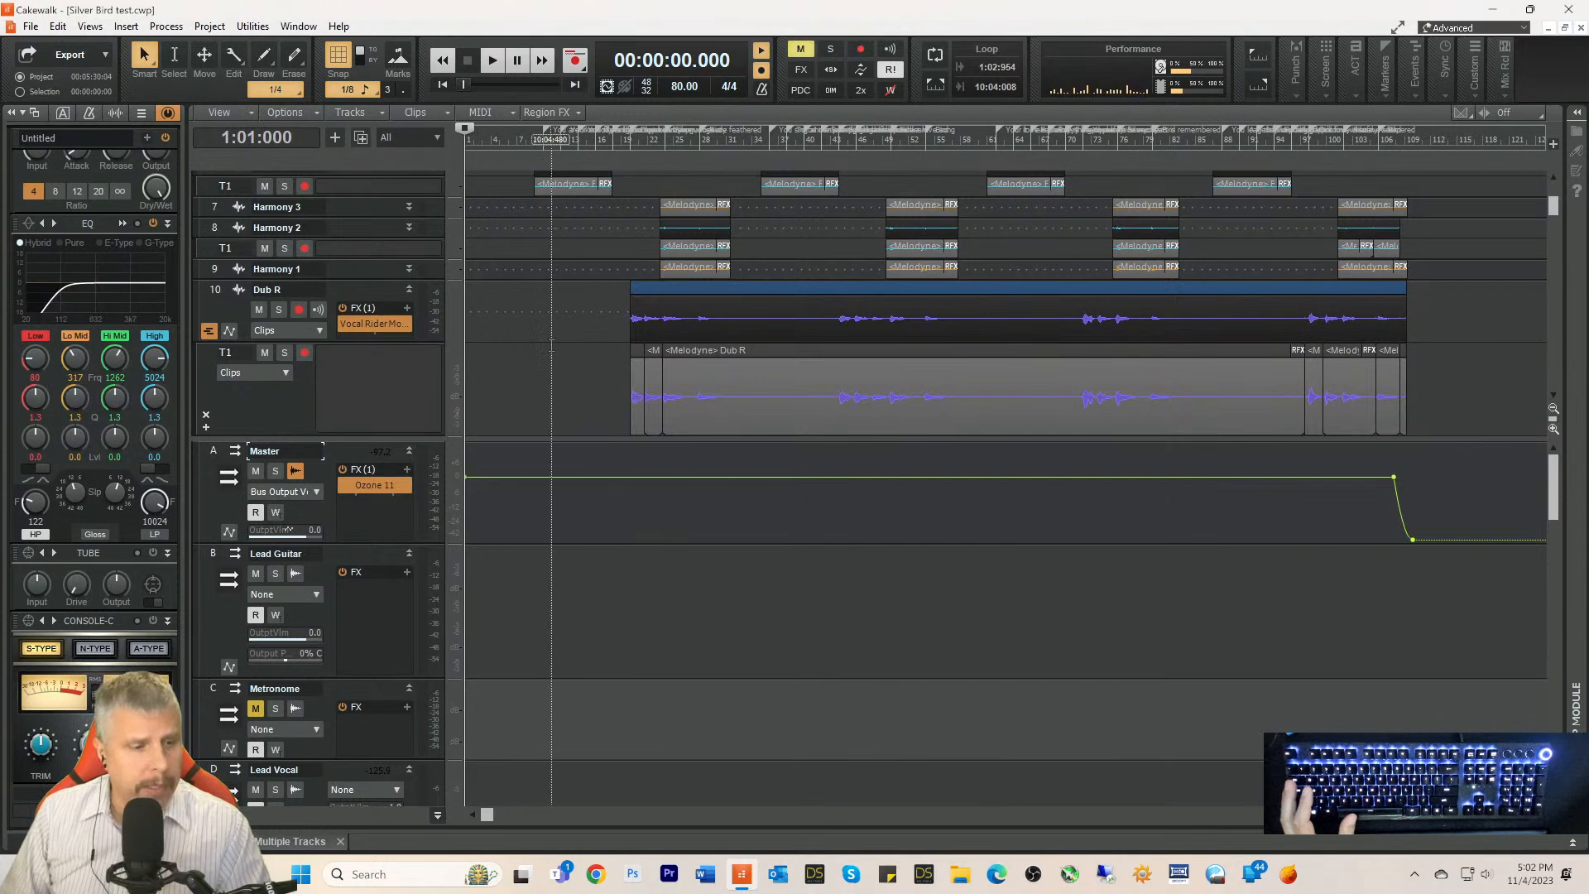
Step: Select the Lead Vocal track and place the playback position at 17:03:000, ahead of the phrase "I am captured by your beauty"
scroll(545, 356, "down", 1)
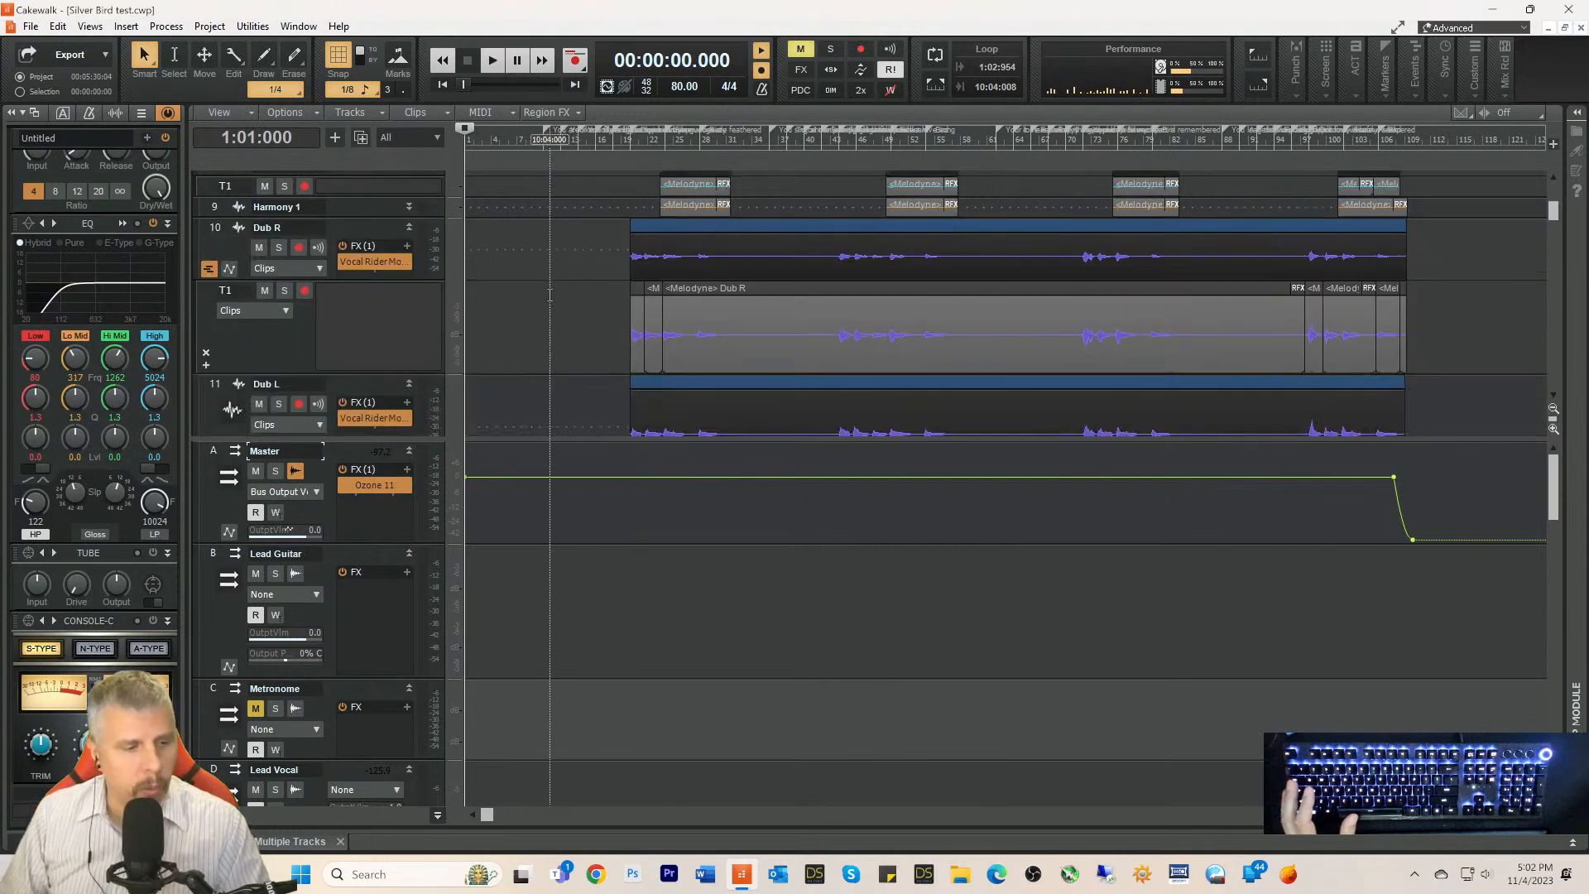
scroll(579, 311, "down", 1)
scroll(594, 324, "down", 1)
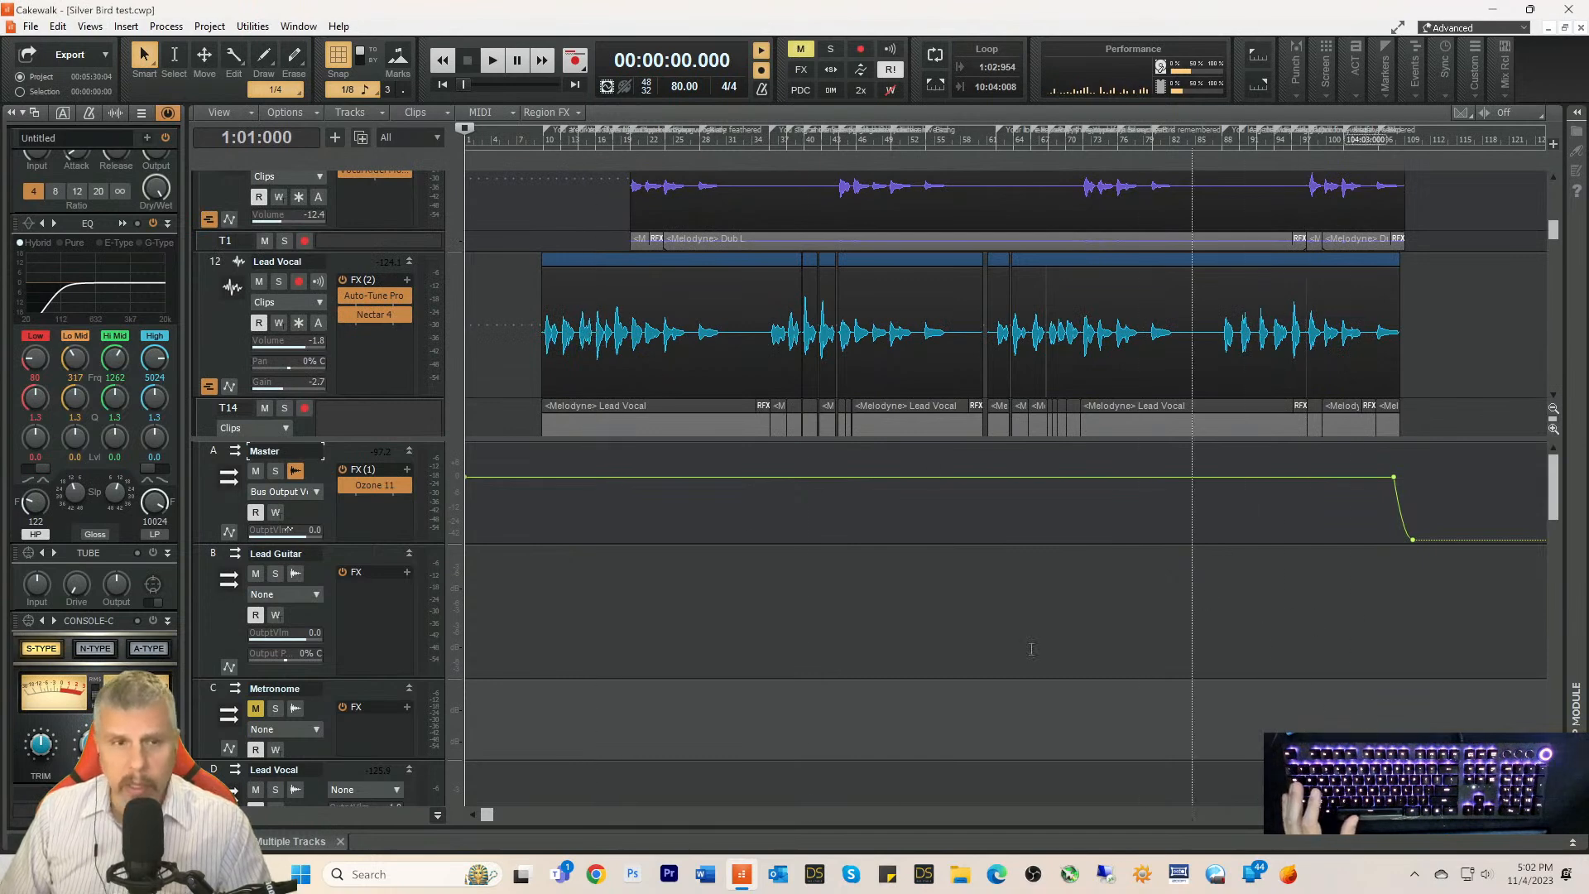
left_click(212, 341)
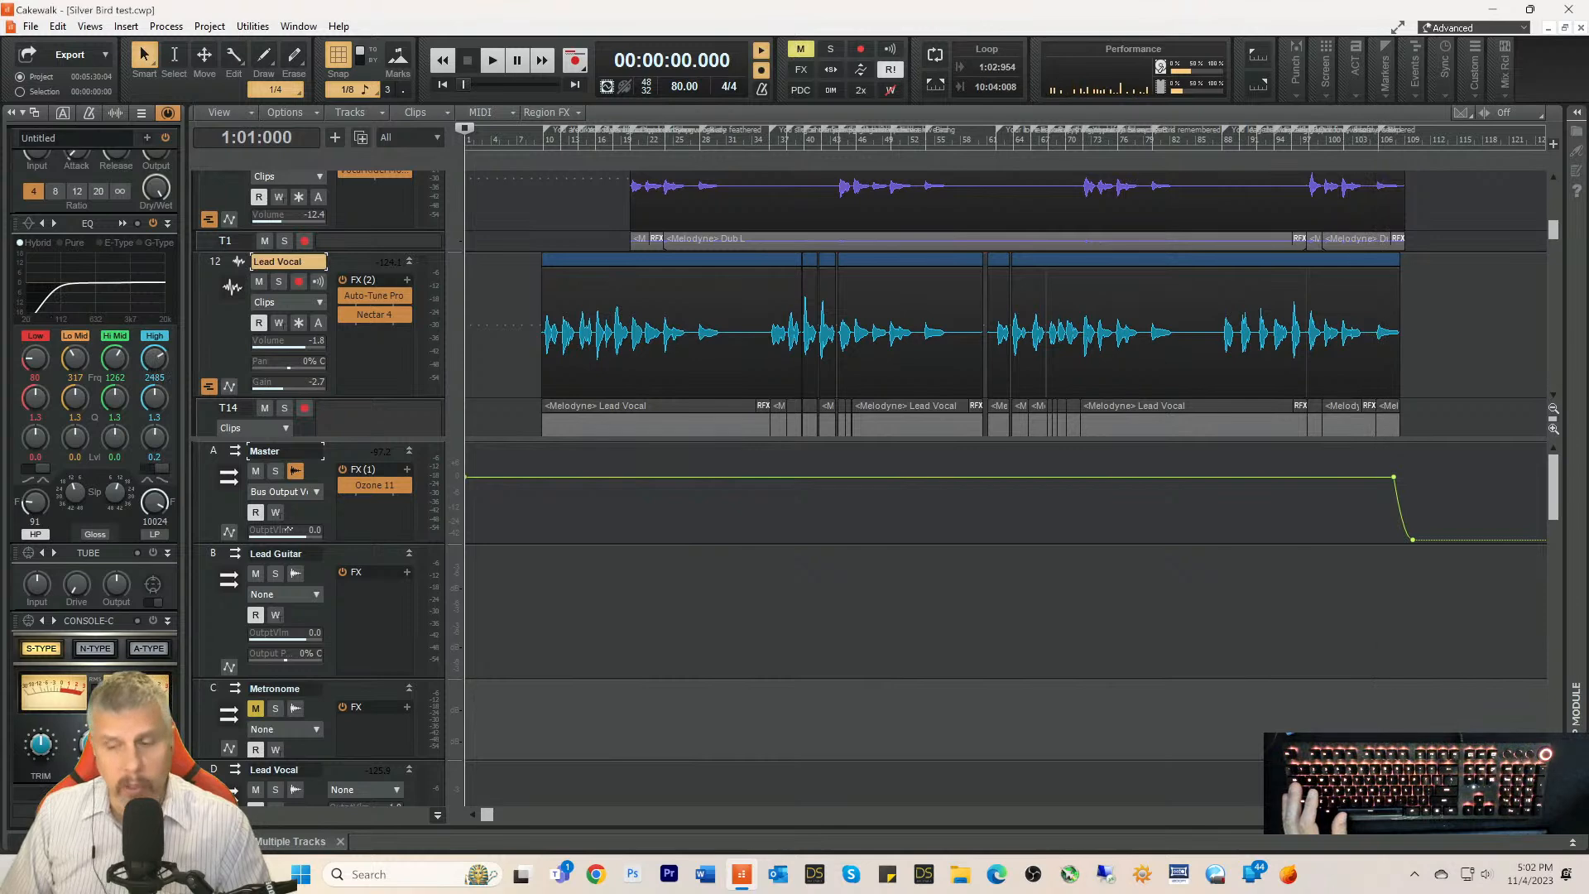
left_click(1535, 815)
left_click(1536, 815)
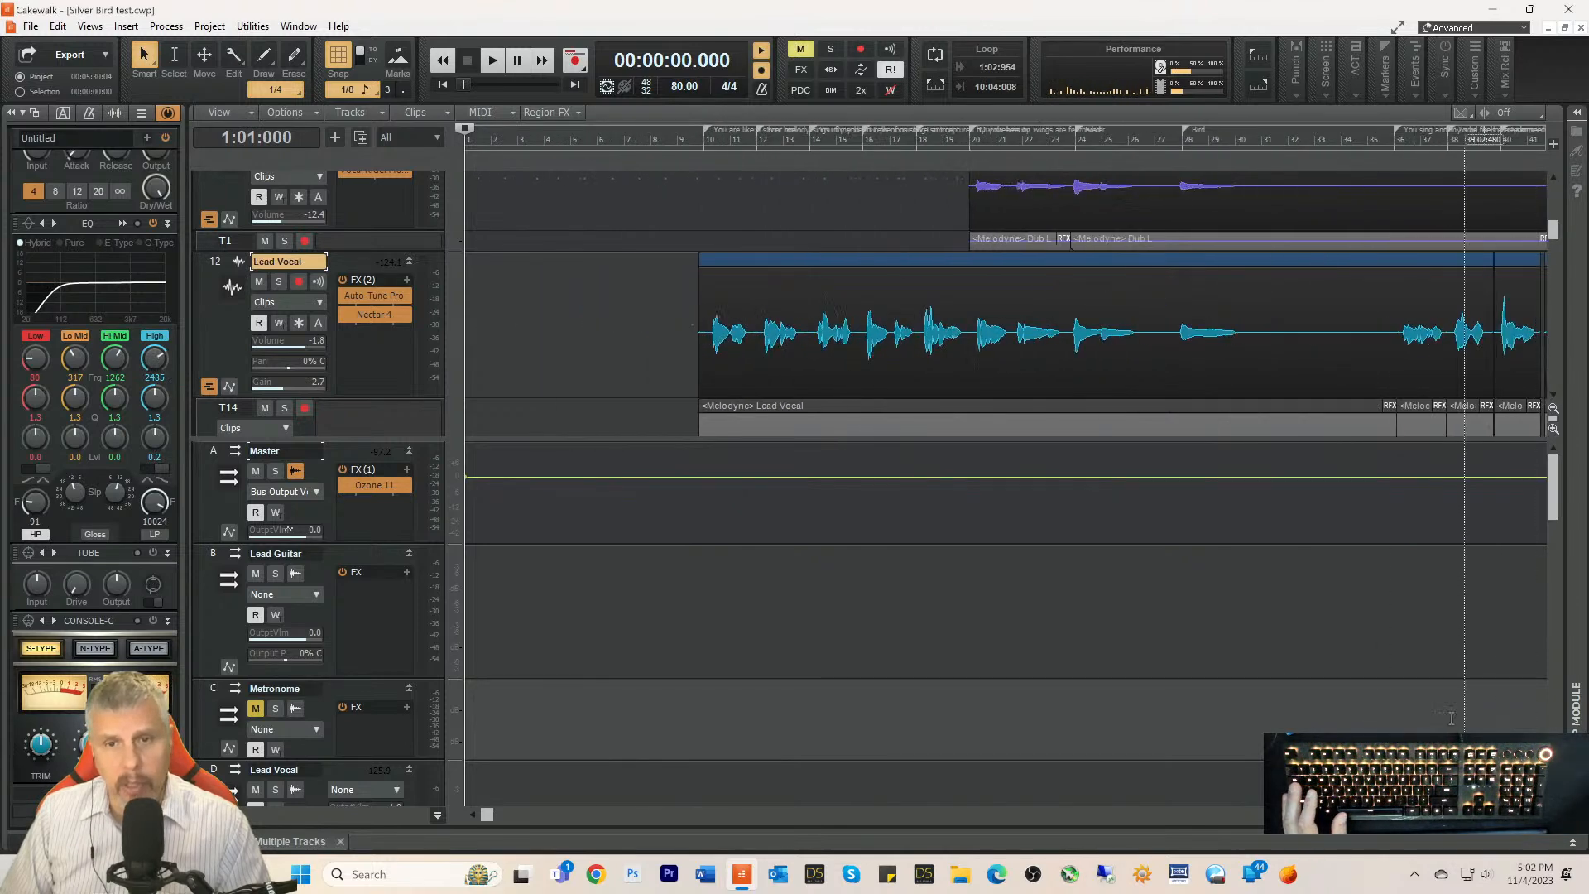
scroll(1103, 362, "up", 3)
scroll(1102, 362, "down", 3)
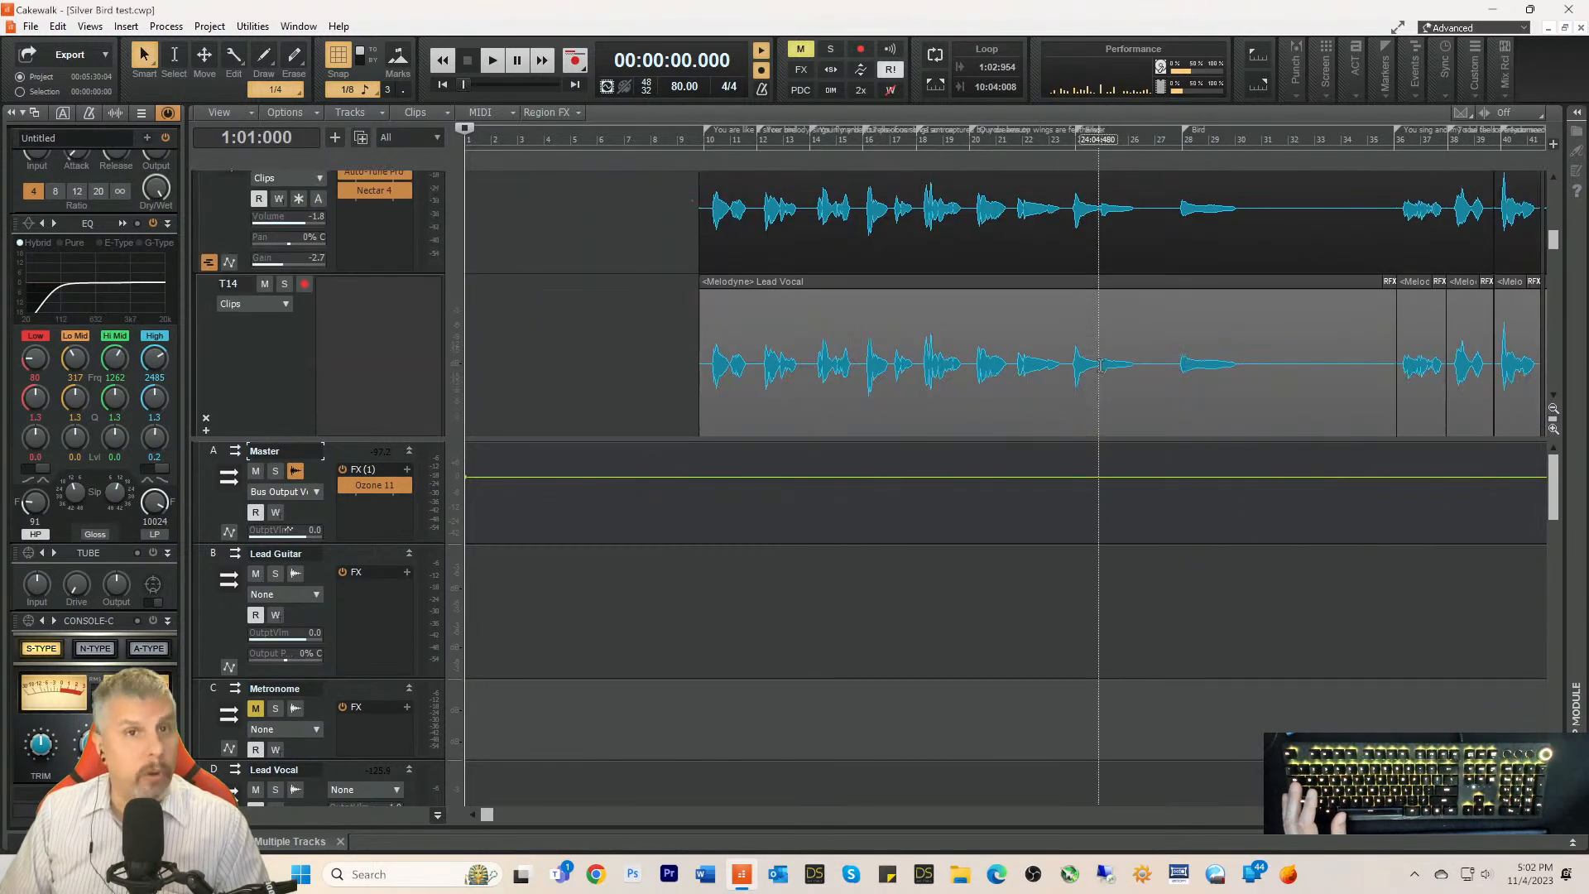
left_click(901, 142)
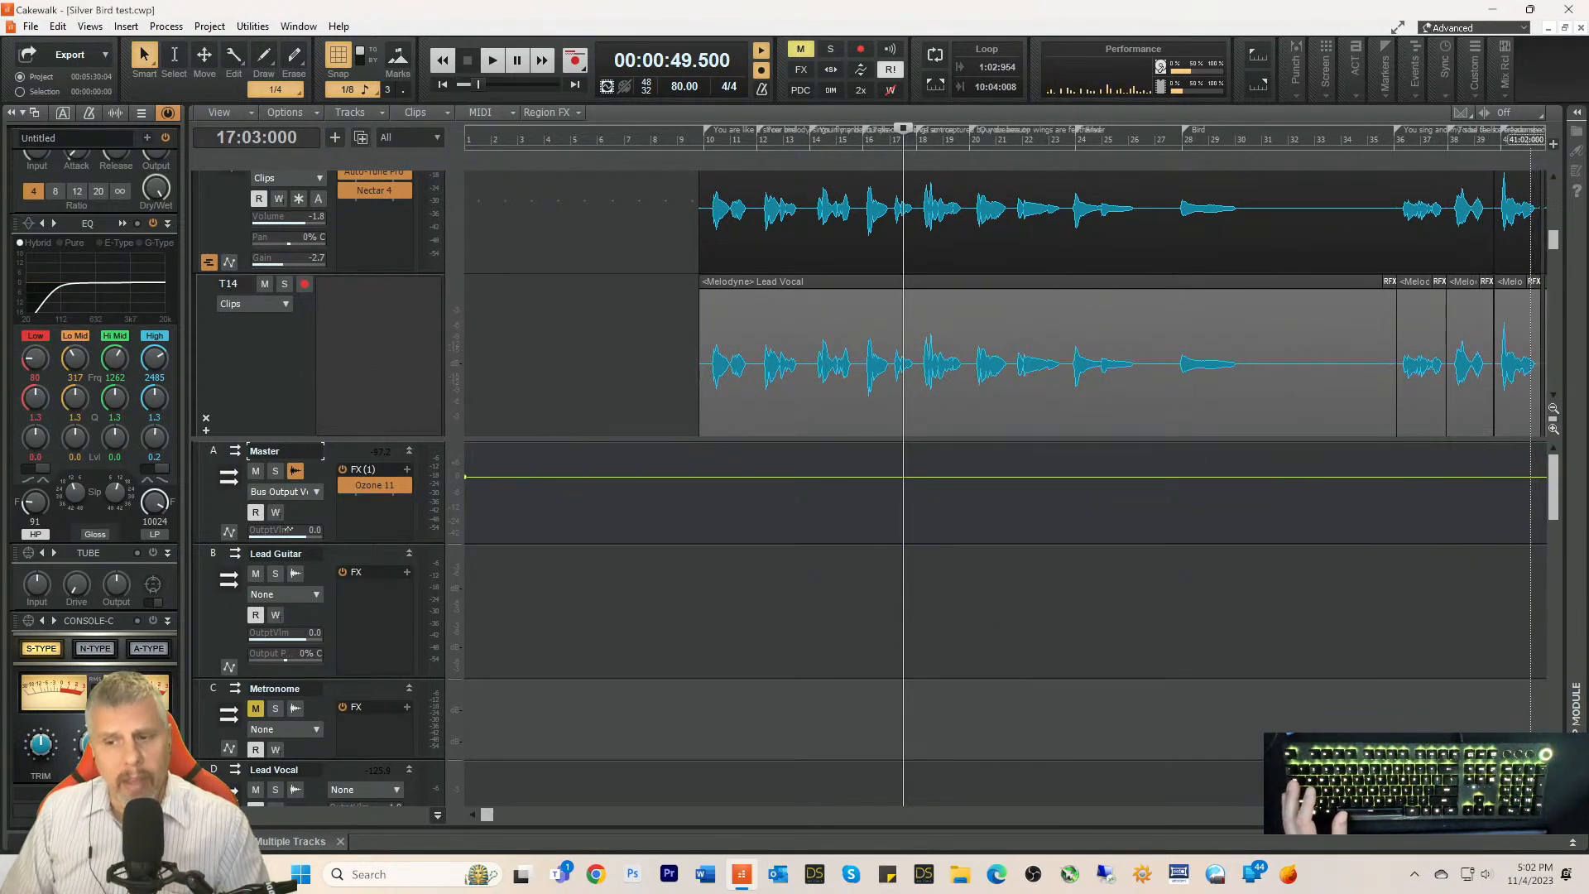
Step: Arm the Lead Vocal track for recording and briefly play the song from 17:03:000
scroll(1150, 405, "up", 5)
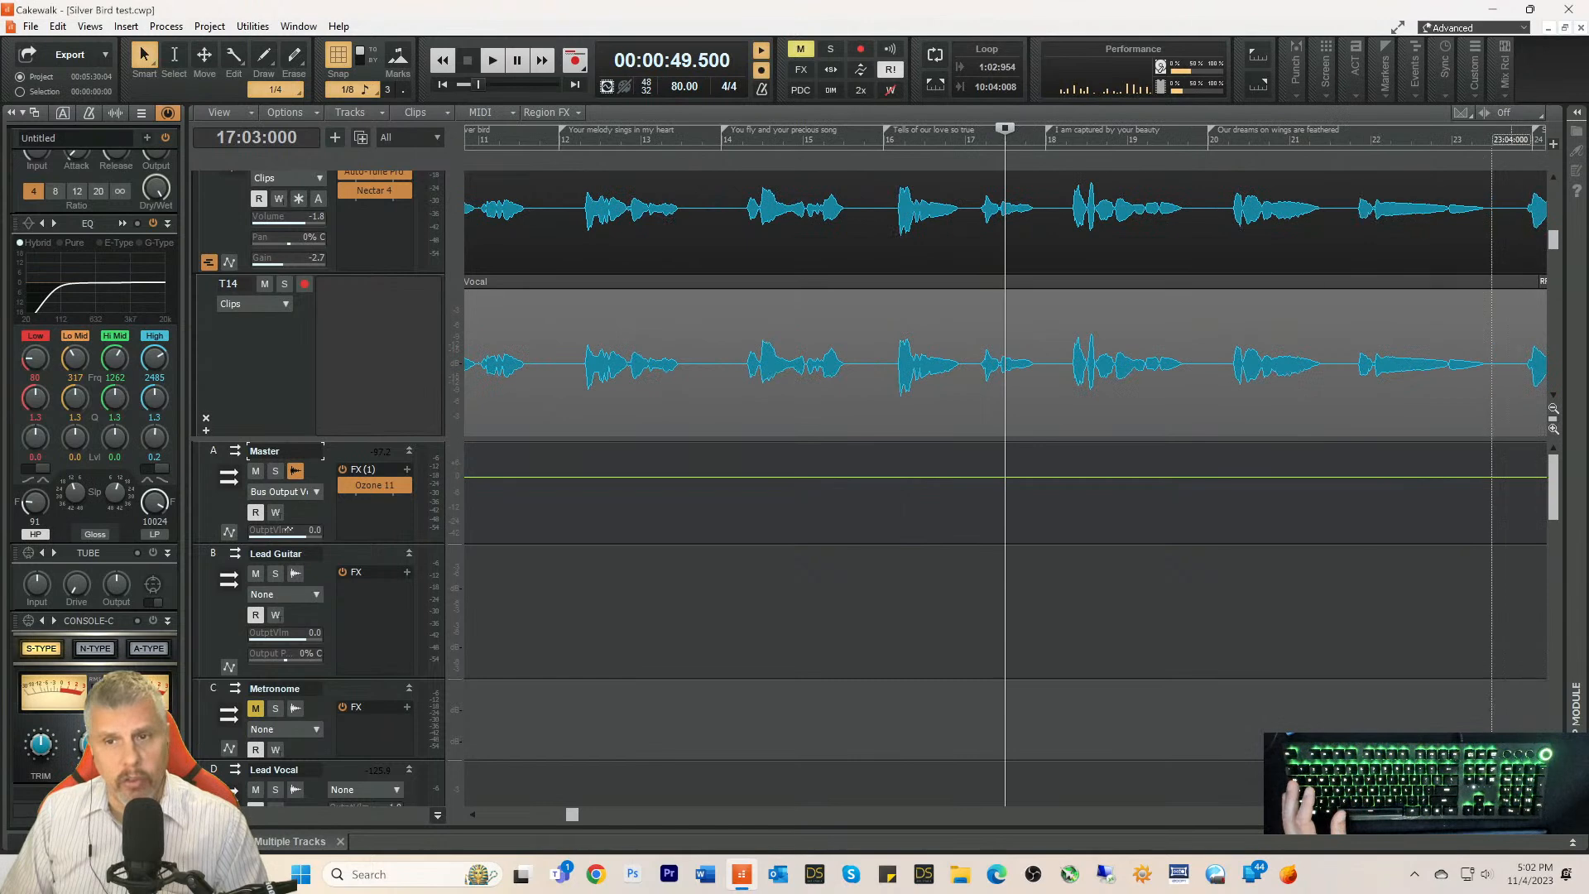
scroll(1150, 404, "up", 1)
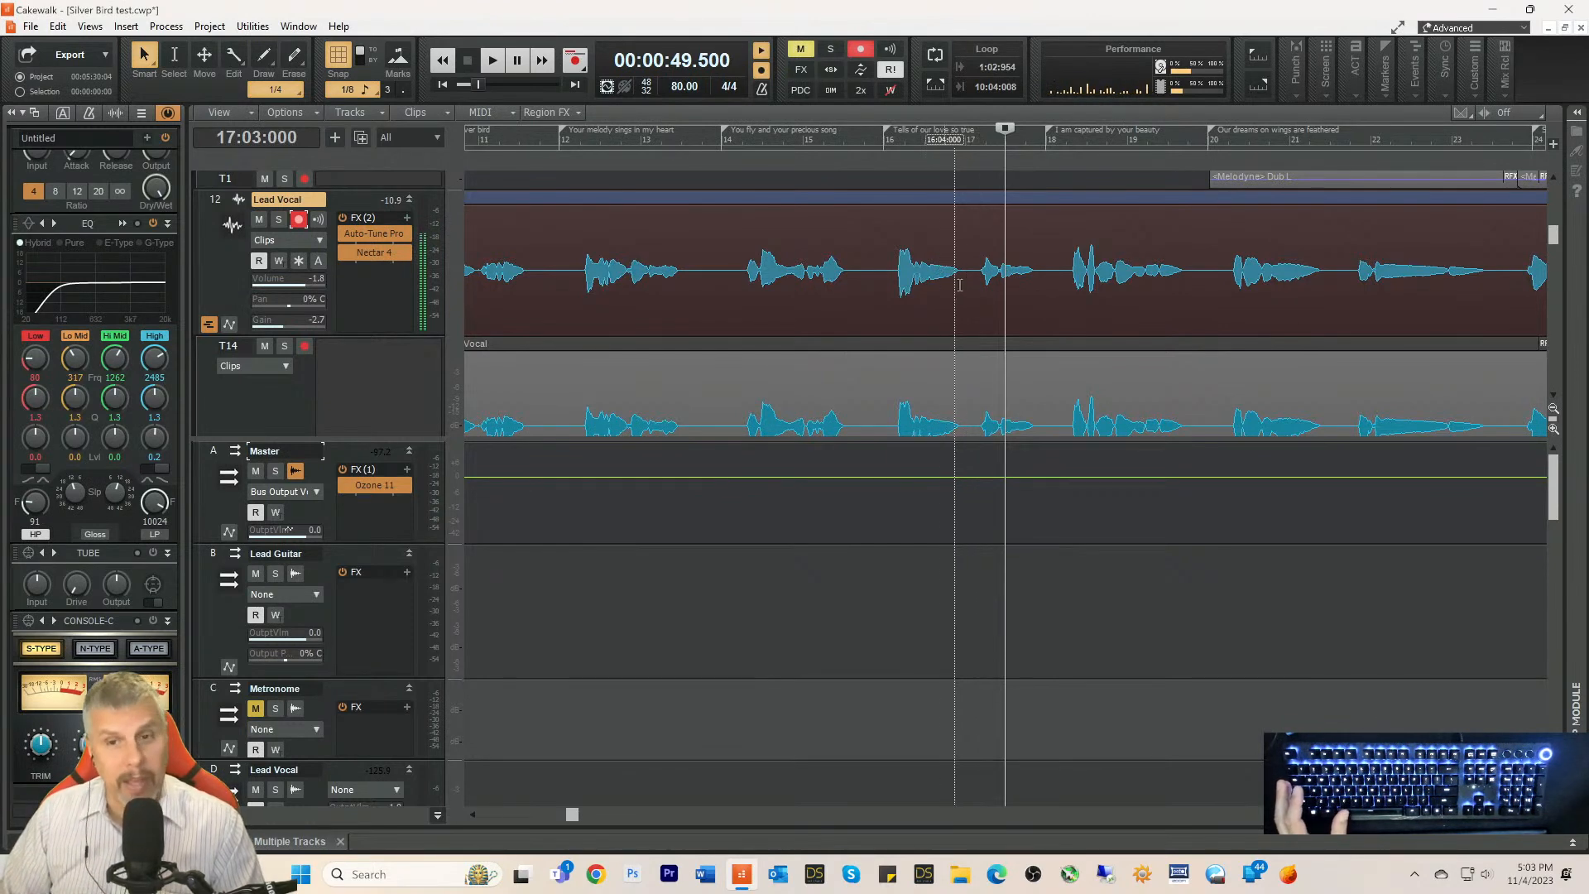
left_click_drag(569, 816, 588, 824)
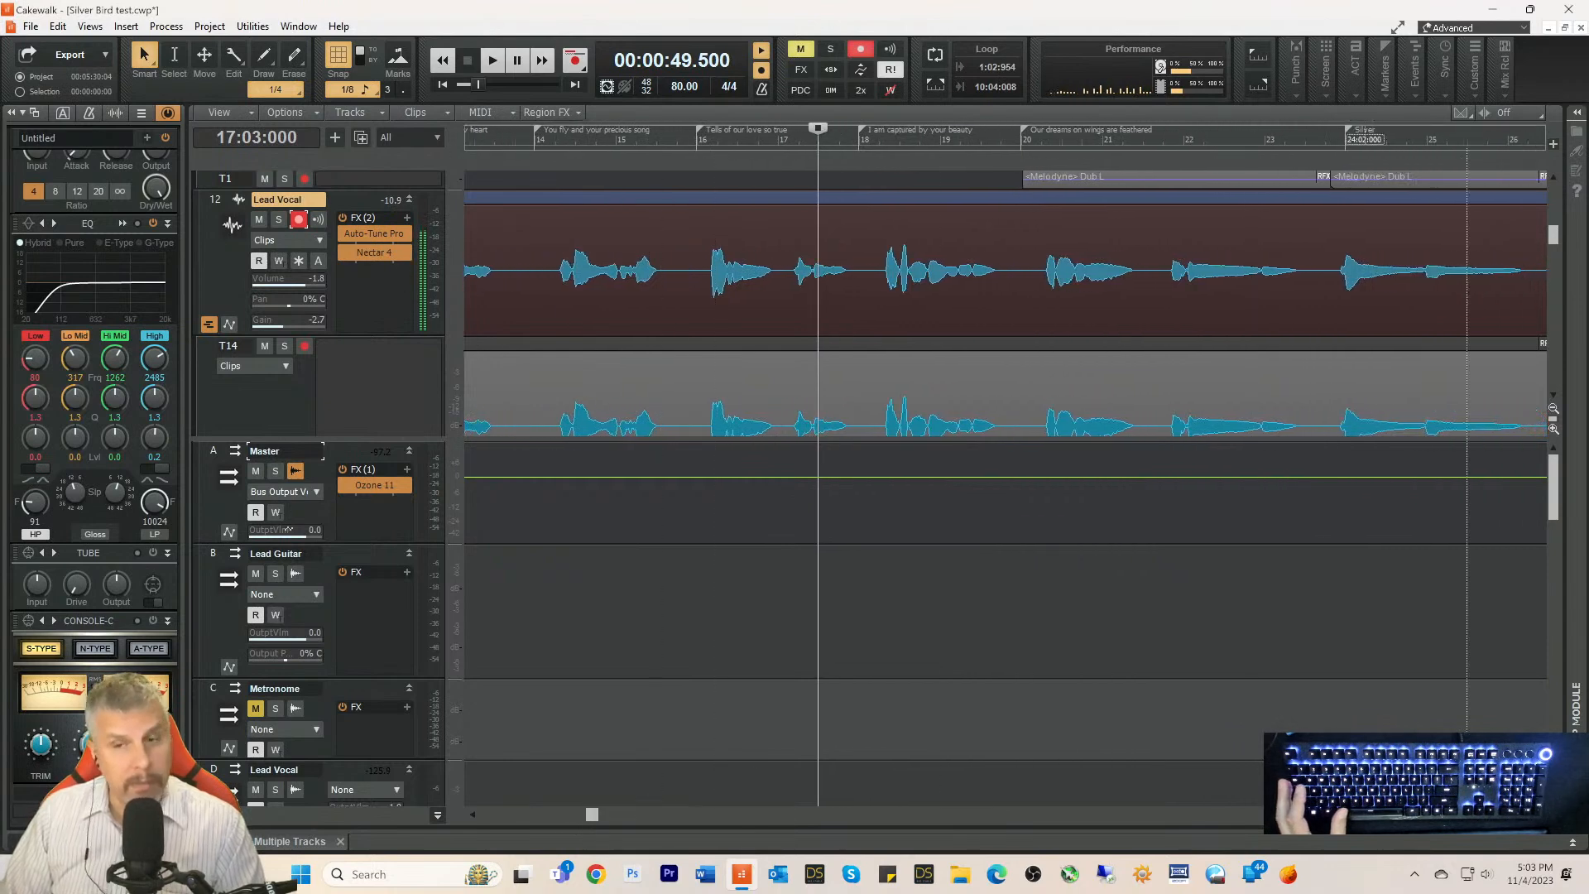
left_click(1539, 815)
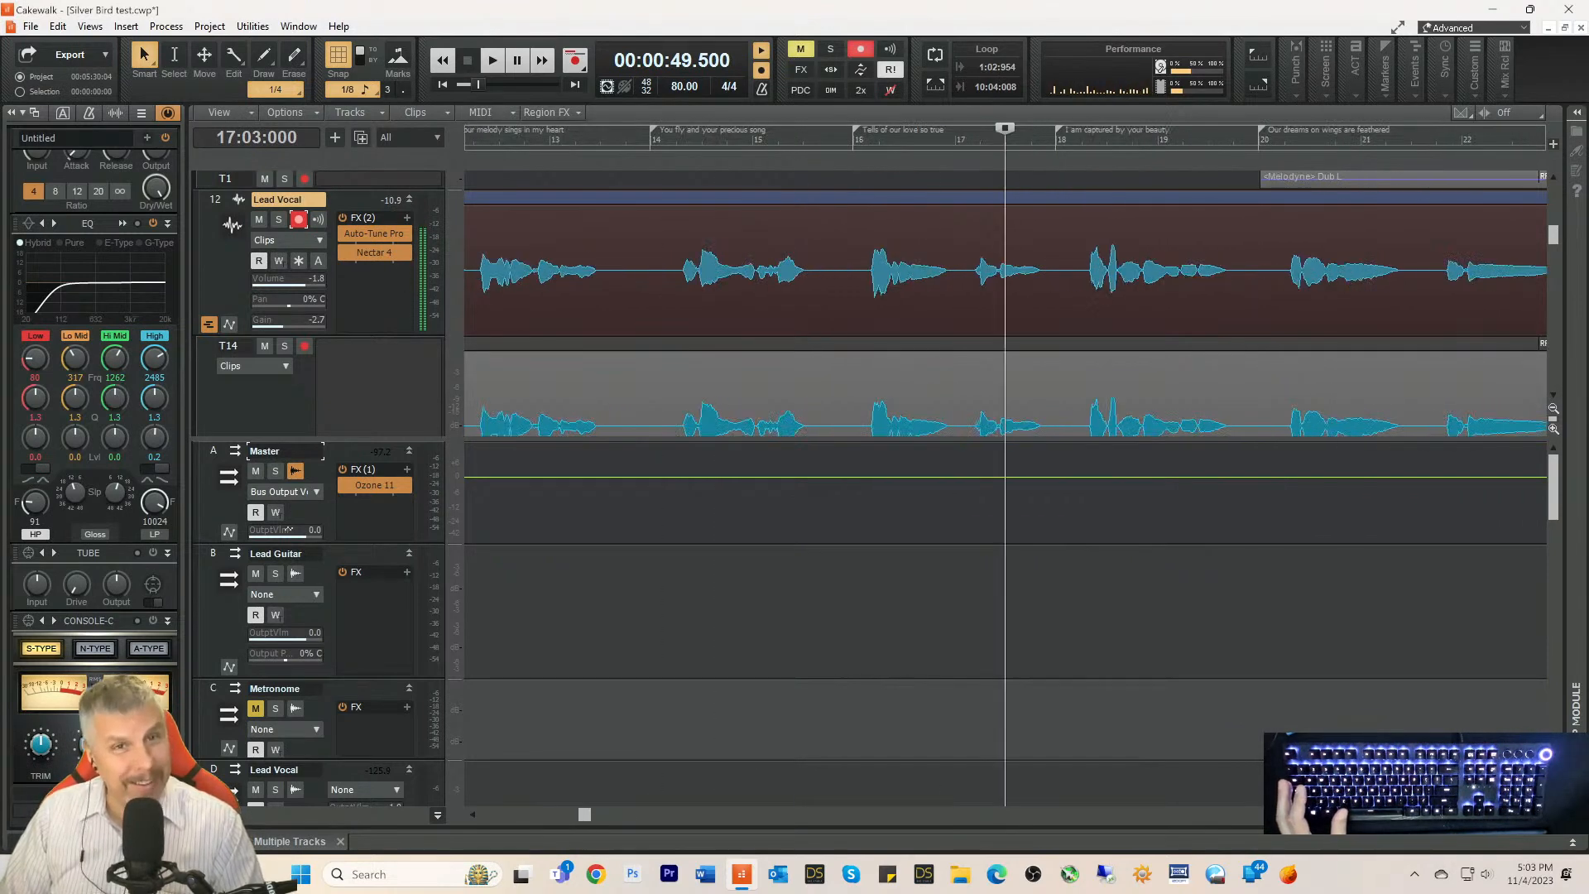
scroll(1241, 319, "down", 3)
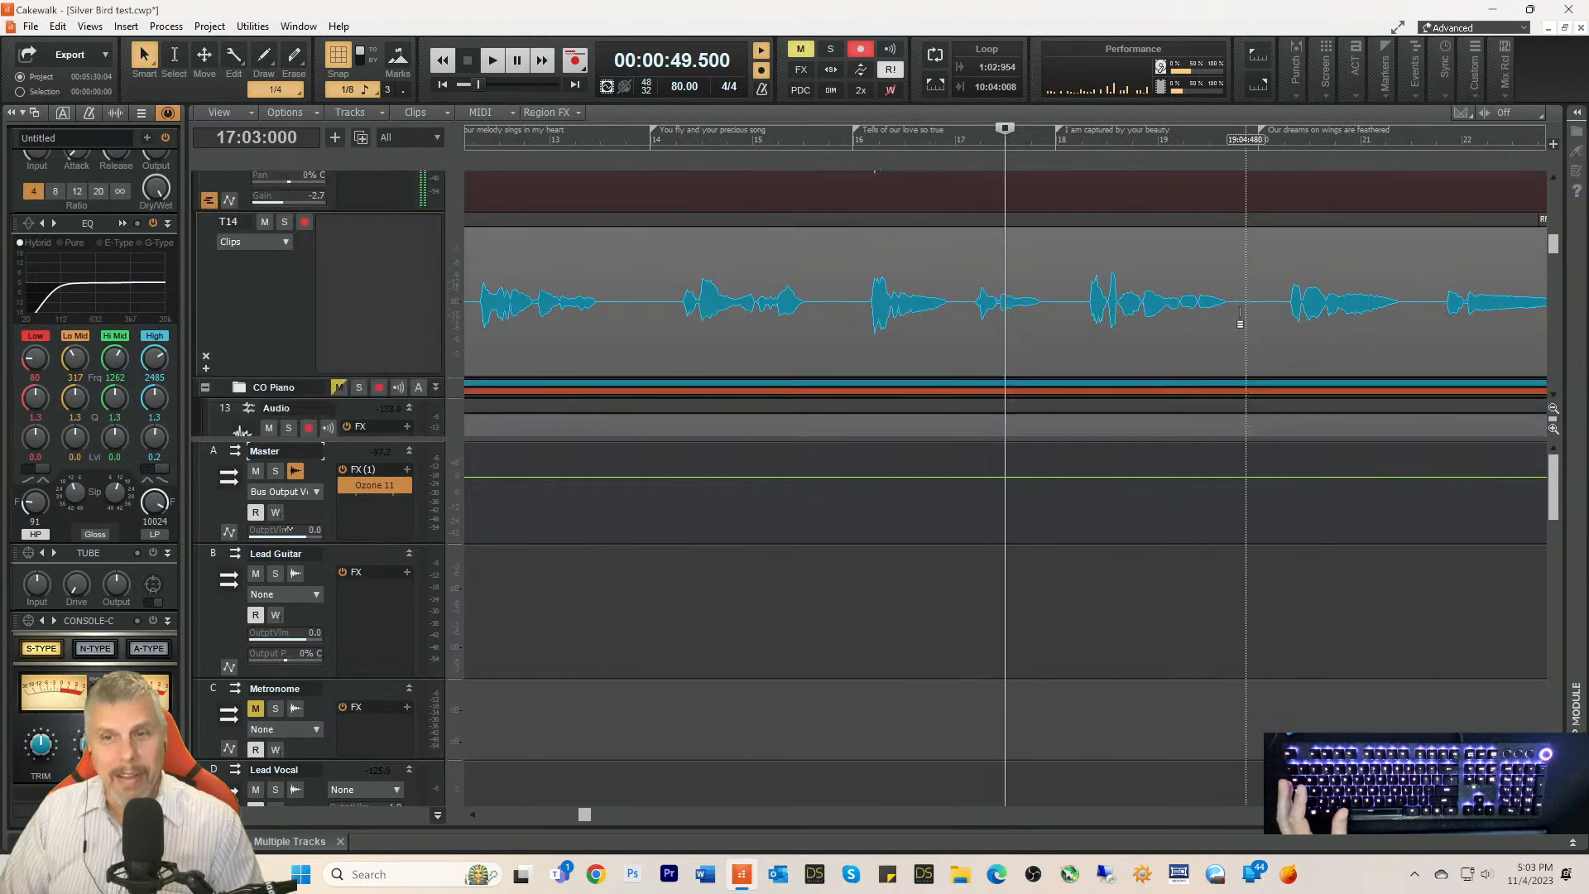
scroll(1238, 321, "up", 1)
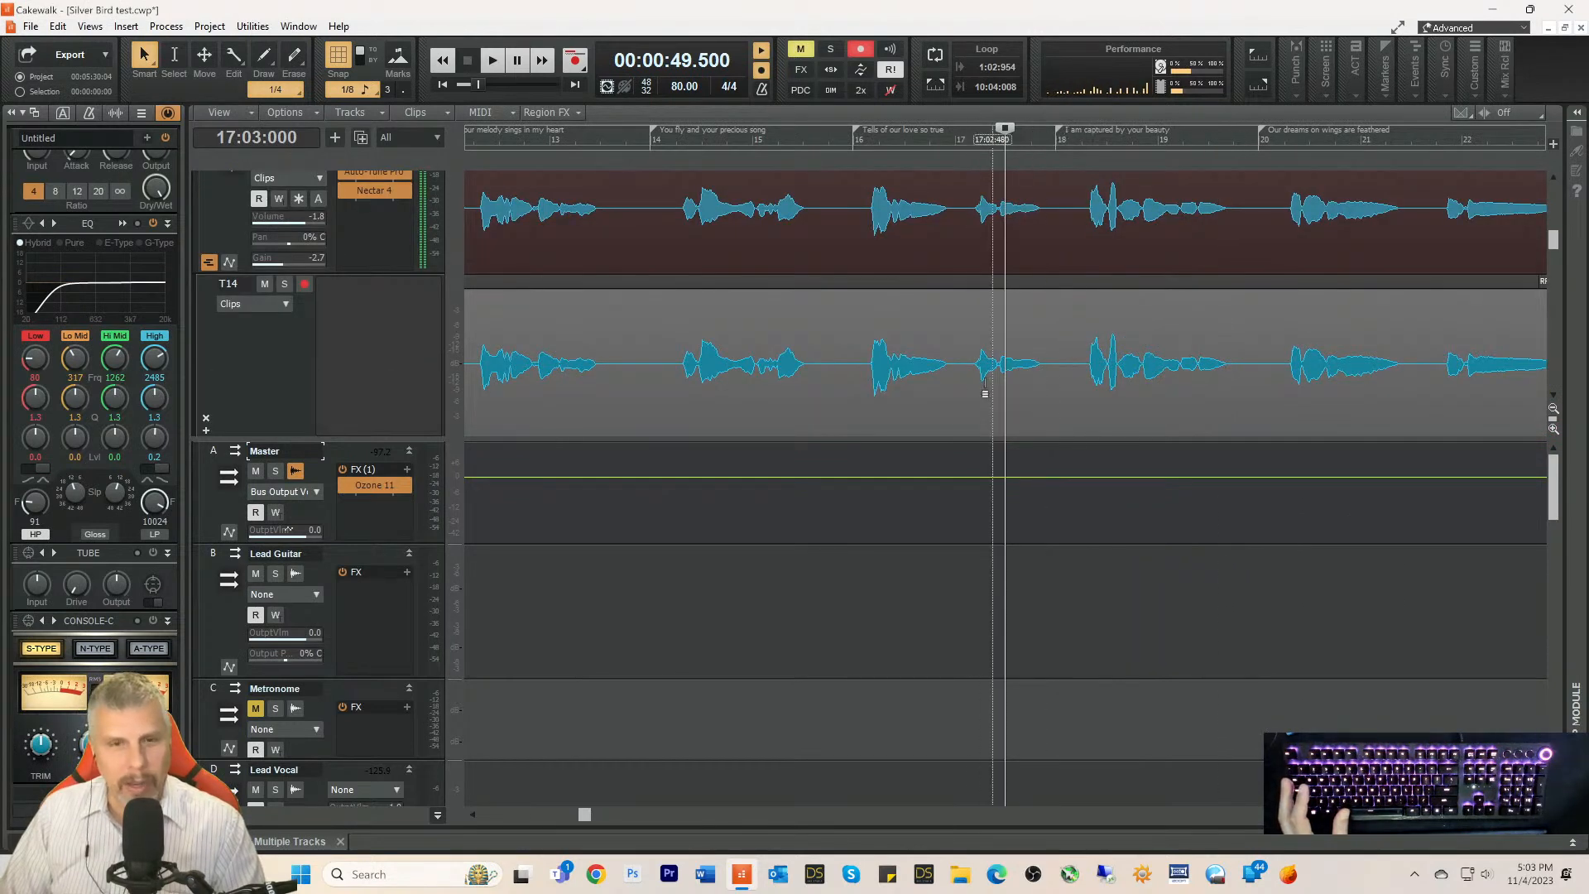
key("space")
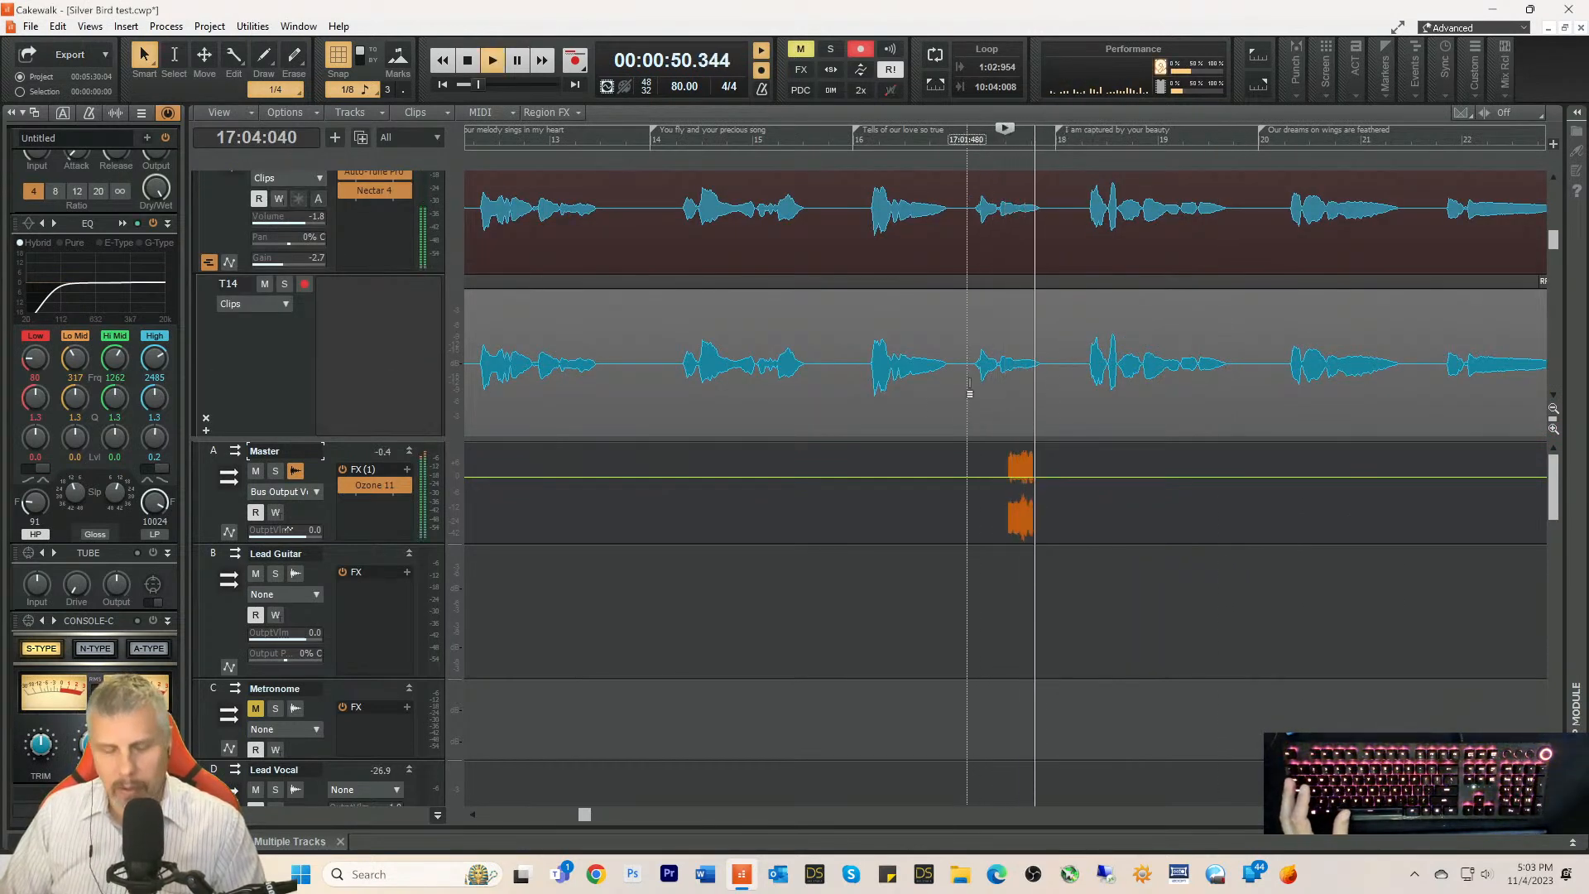
key("space")
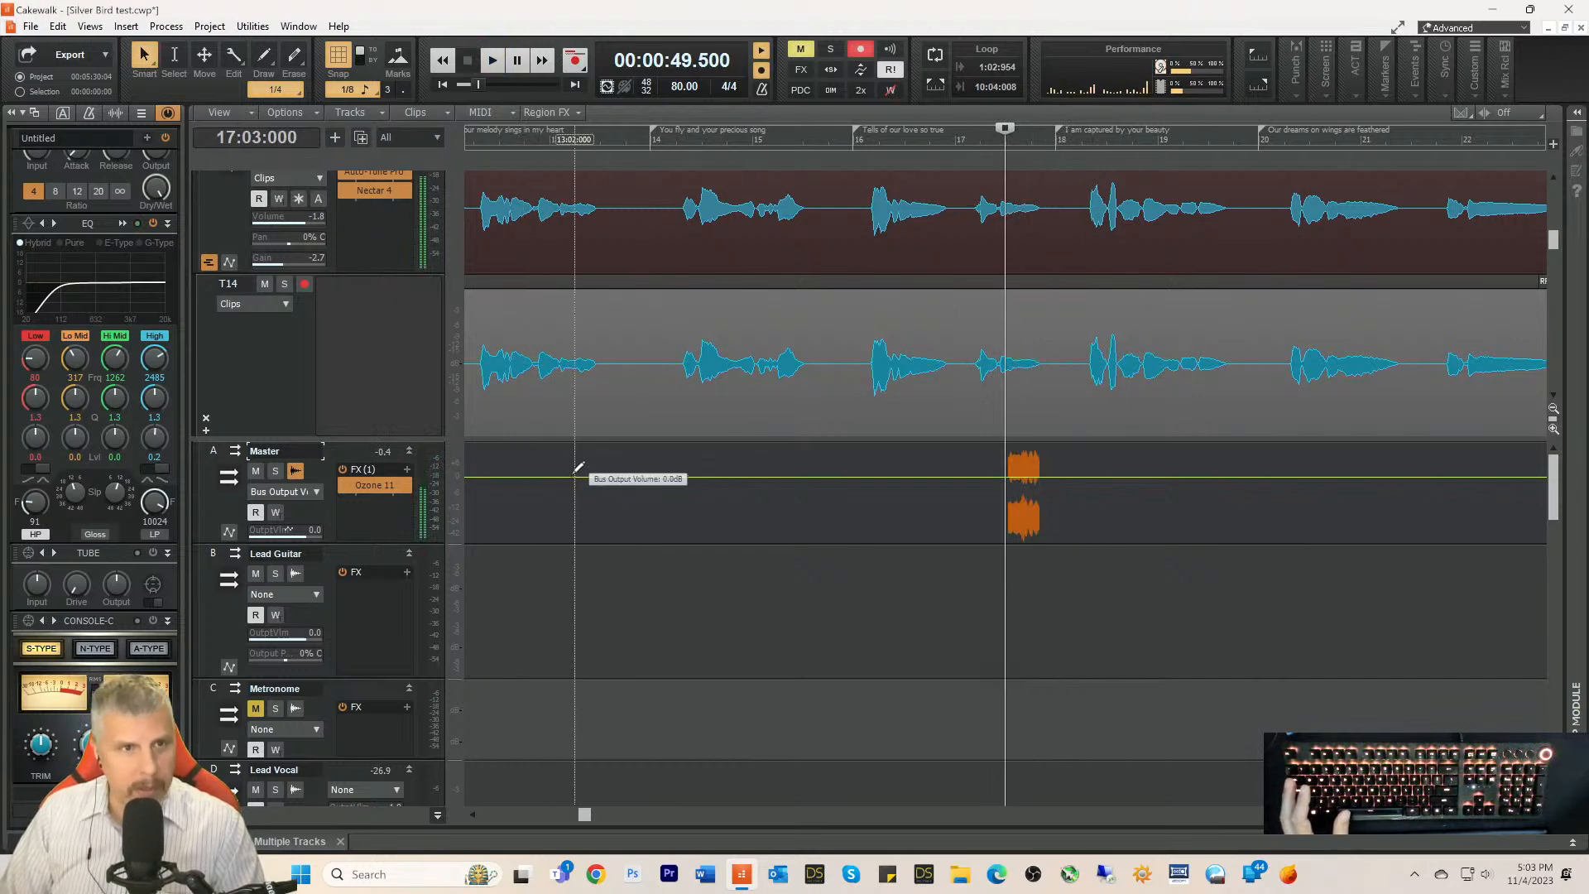
Step: Lower the Master bus output volume envelope to about -6.7 dB and play the passage at the new level
key("t")
left_click(556, 457)
left_click_drag(571, 477, 571, 495)
key("space")
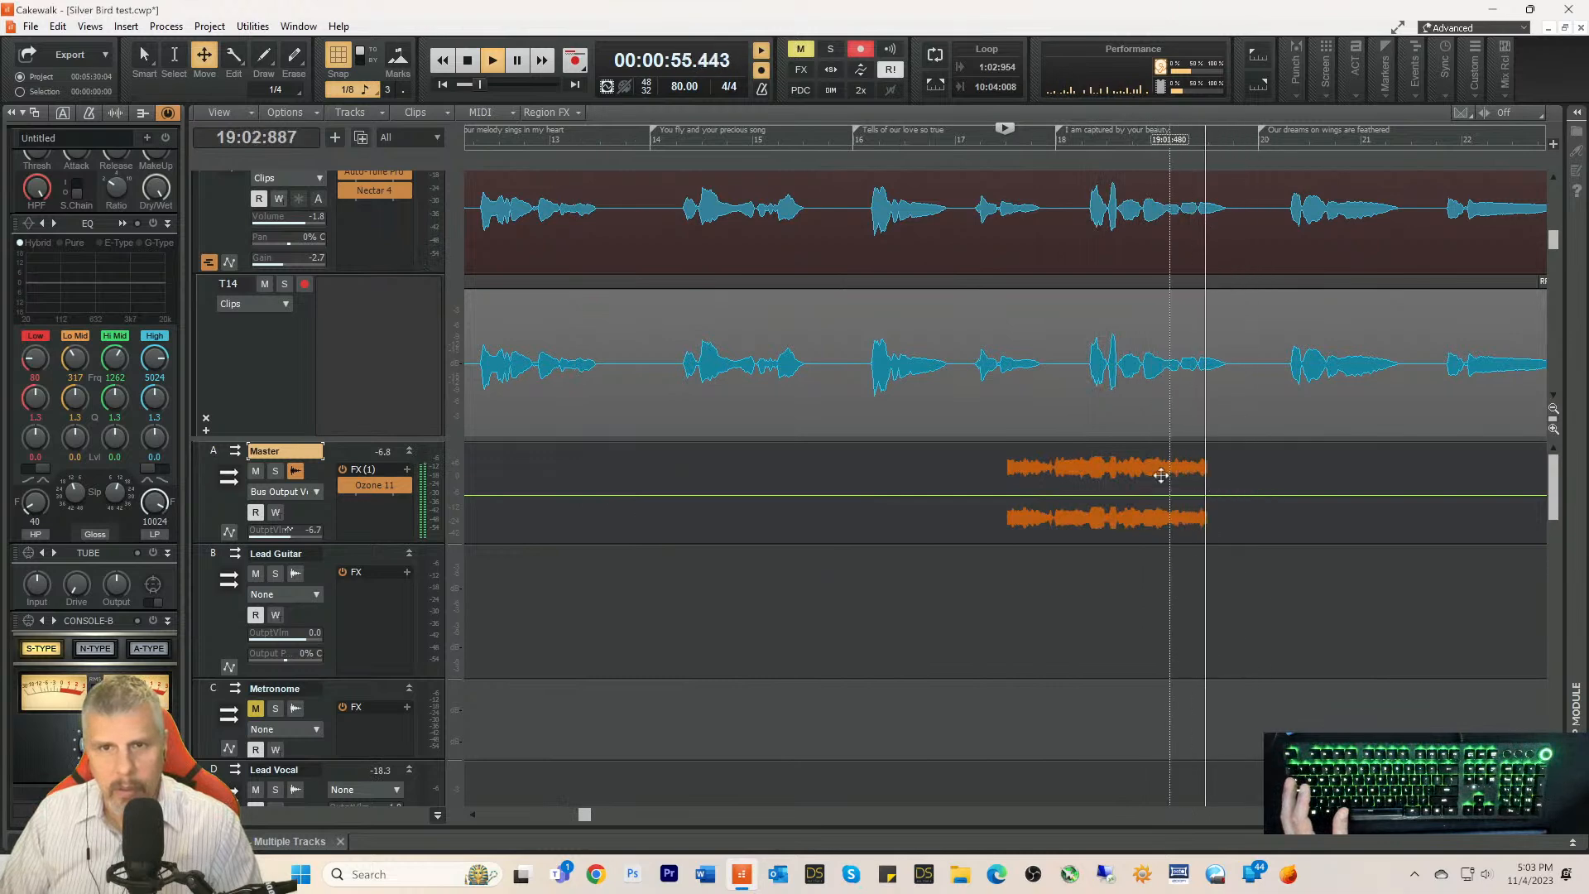
key("space")
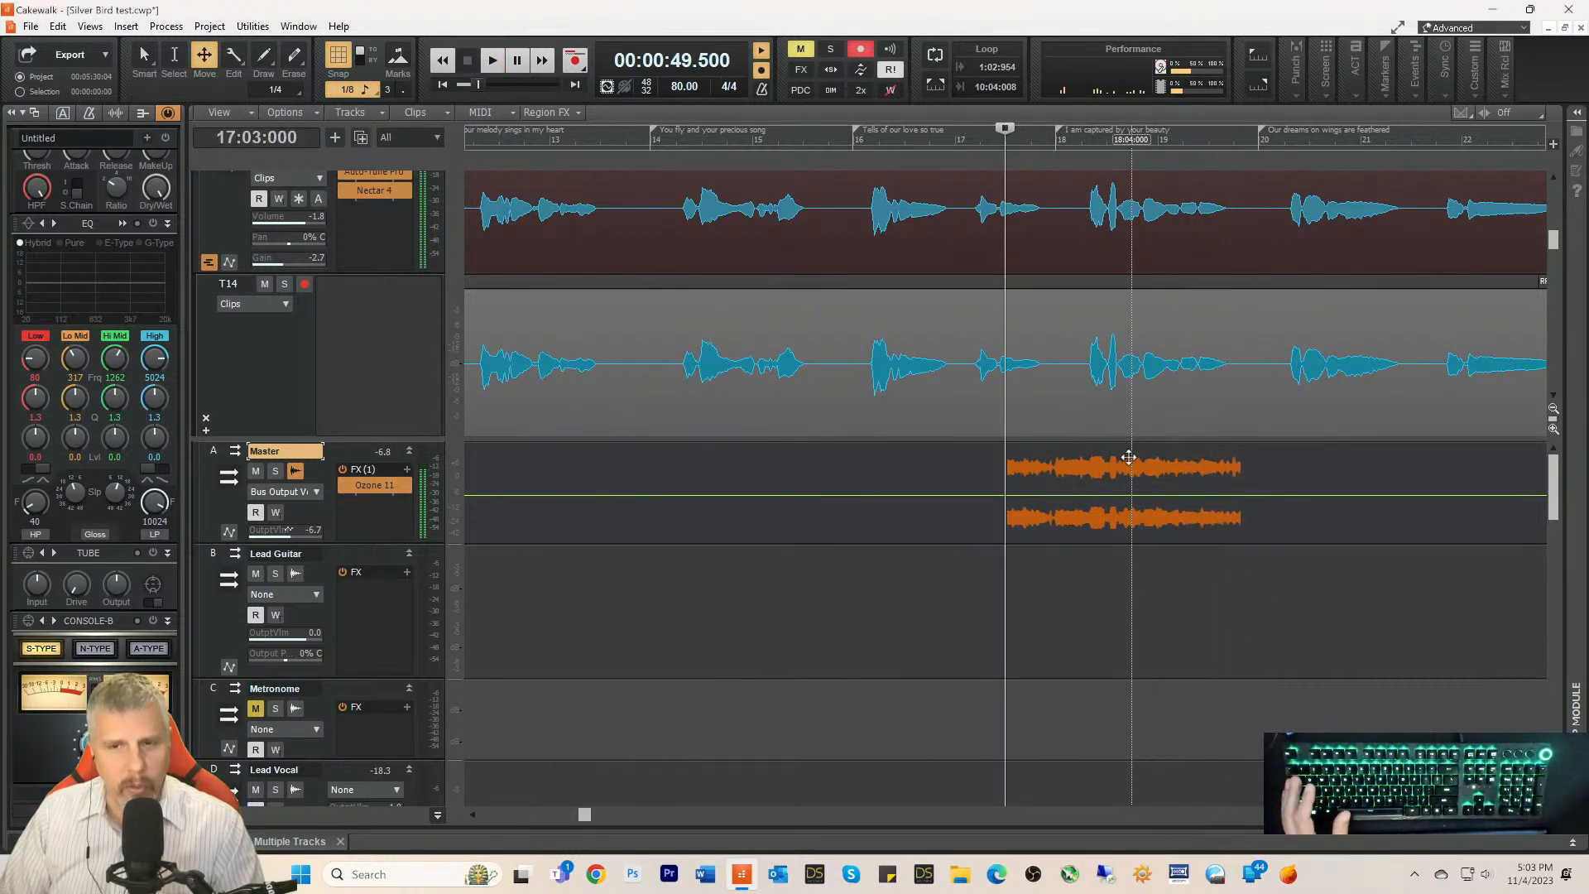
Step: Record a new Lead Vocal take over the phrase "I am captured by your beauty" and play it back
key("space")
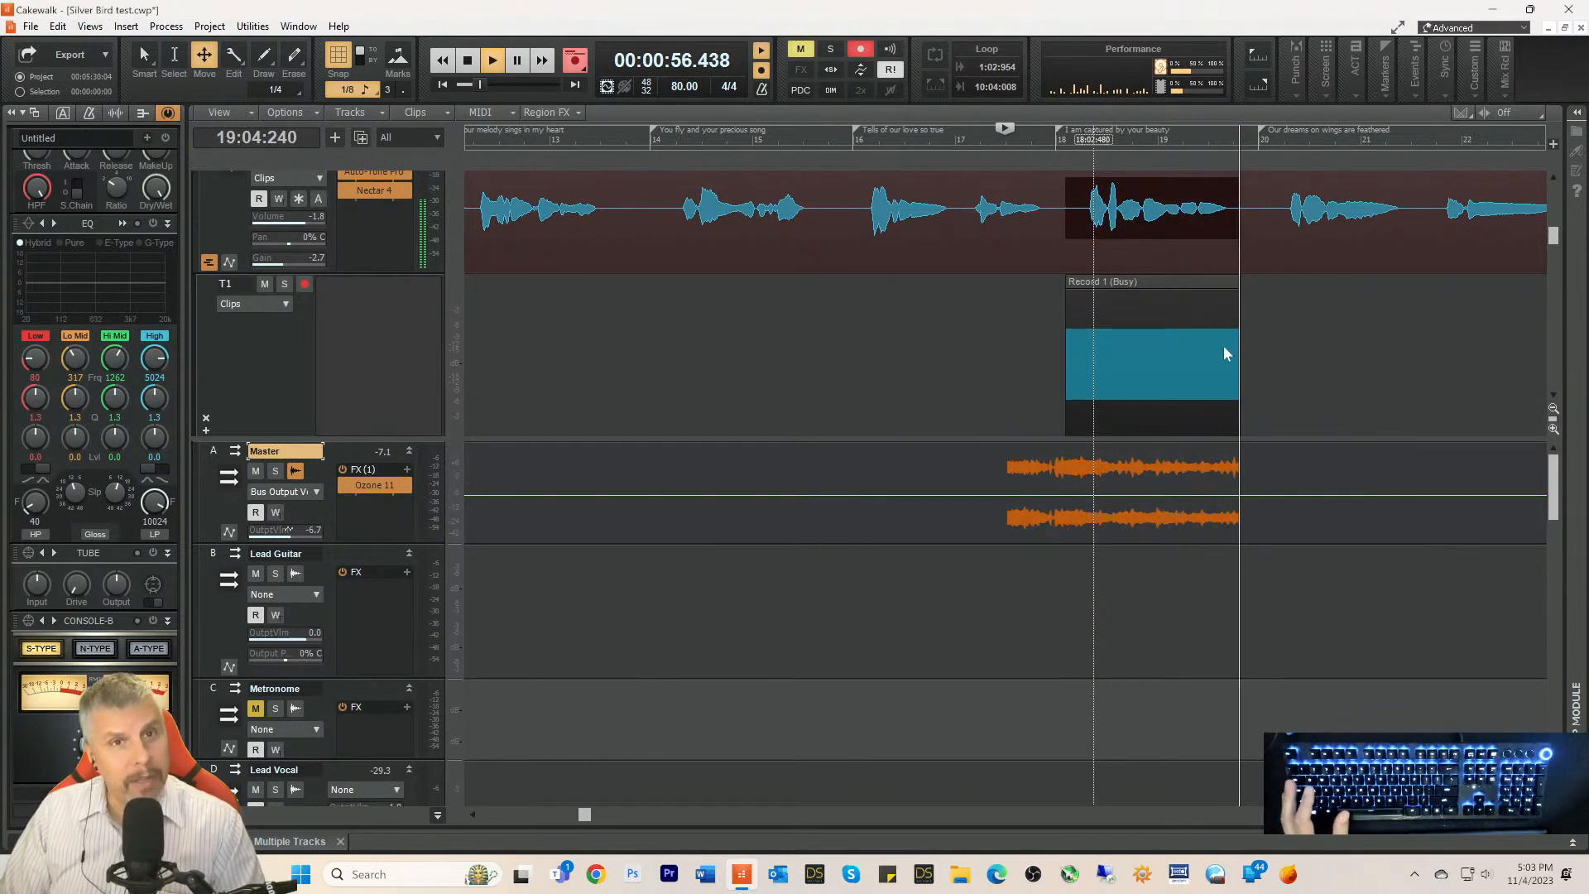
scroll(1263, 307, "down", 2)
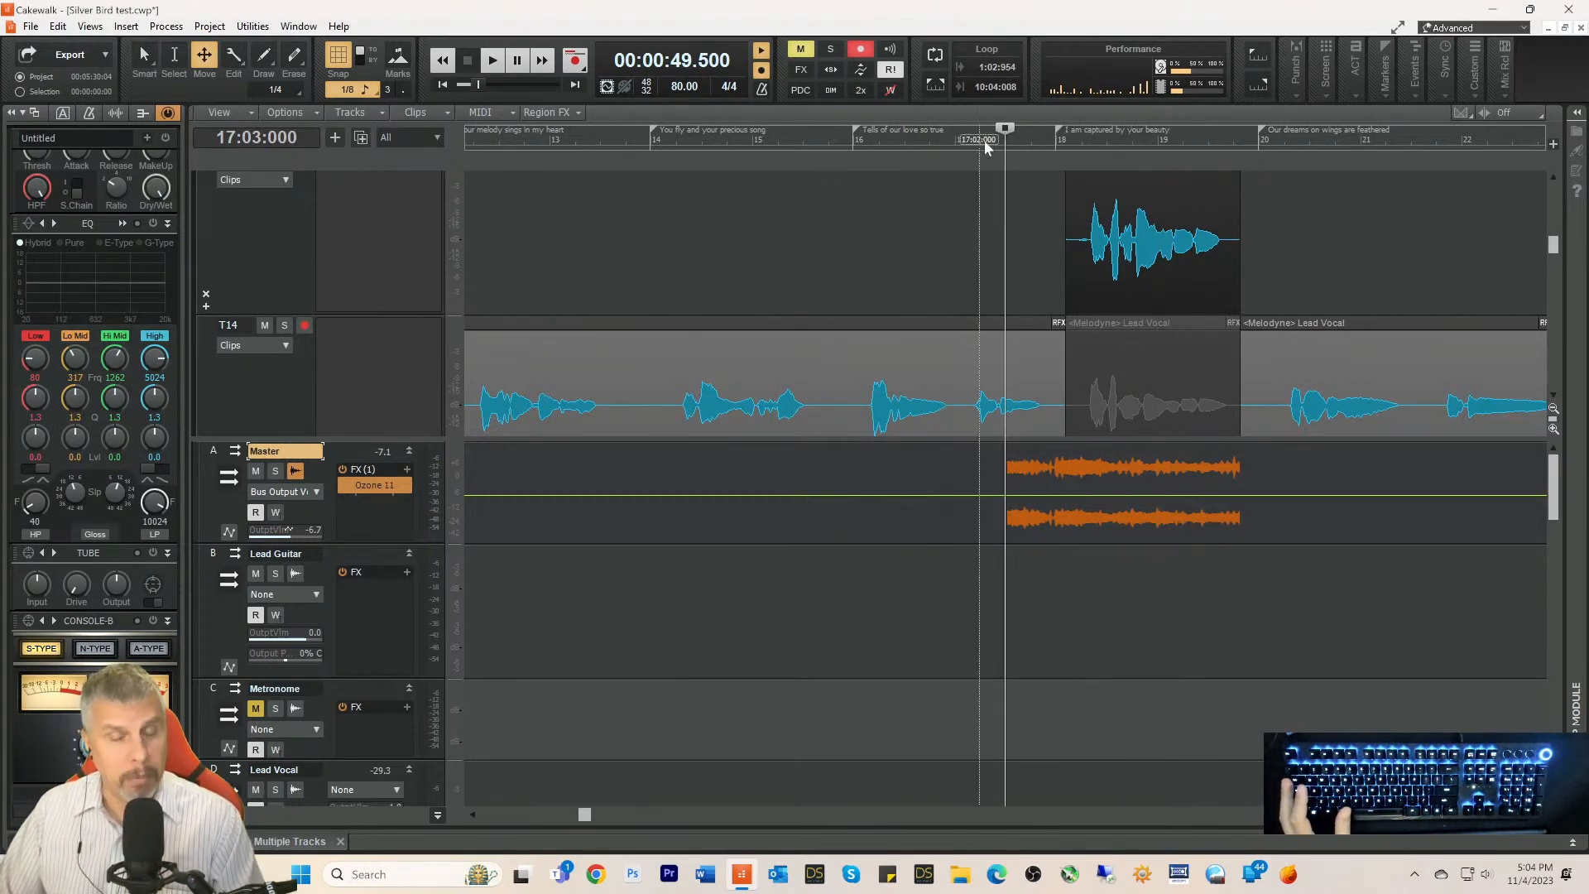
key("space")
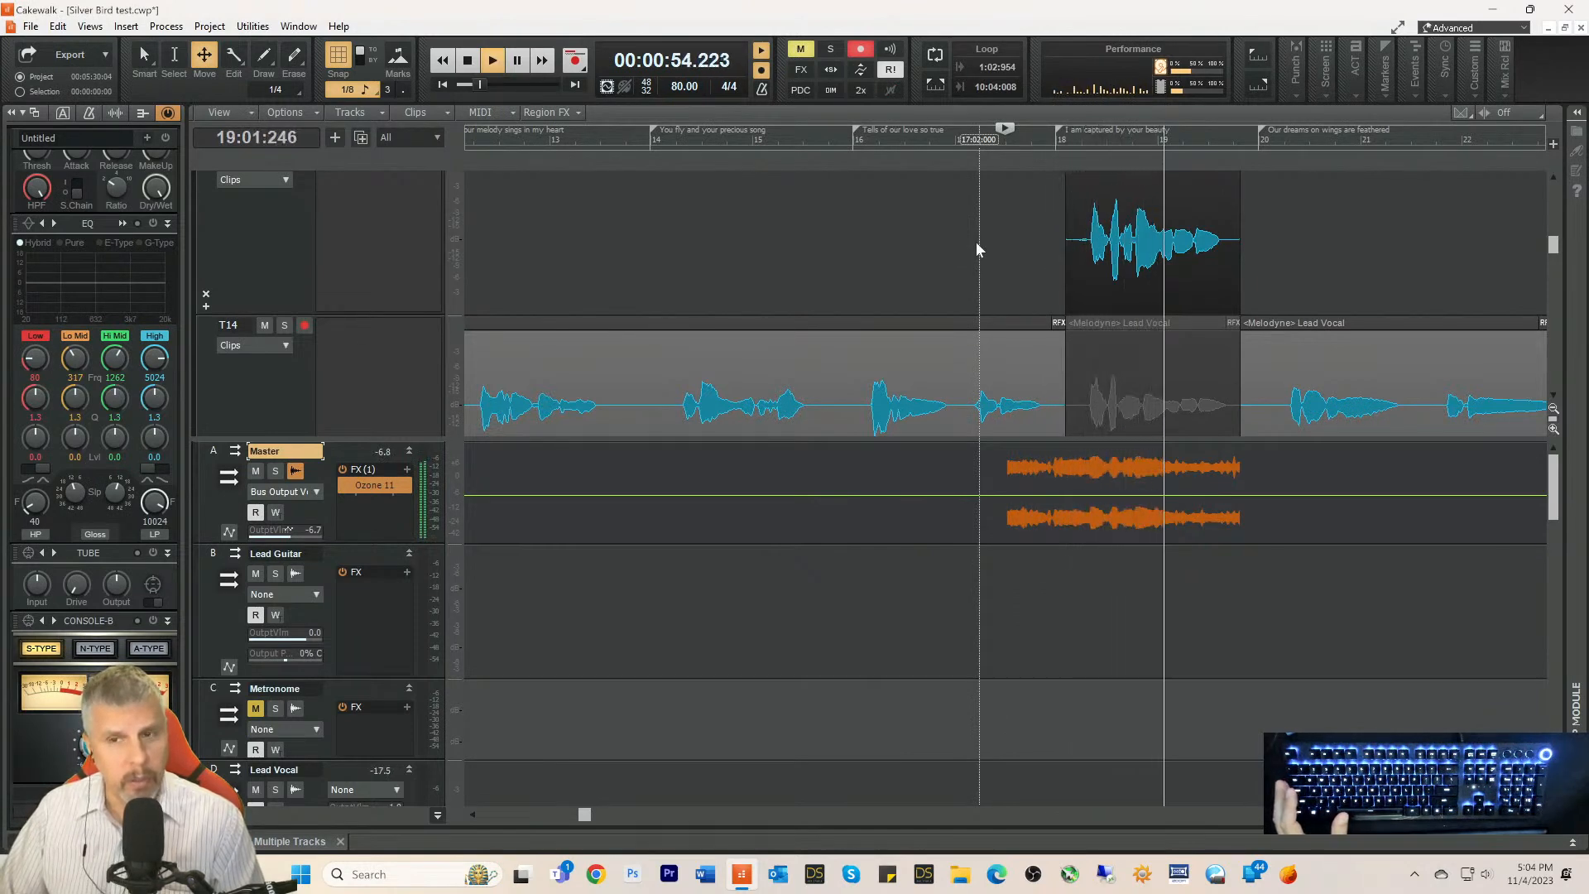
key("space")
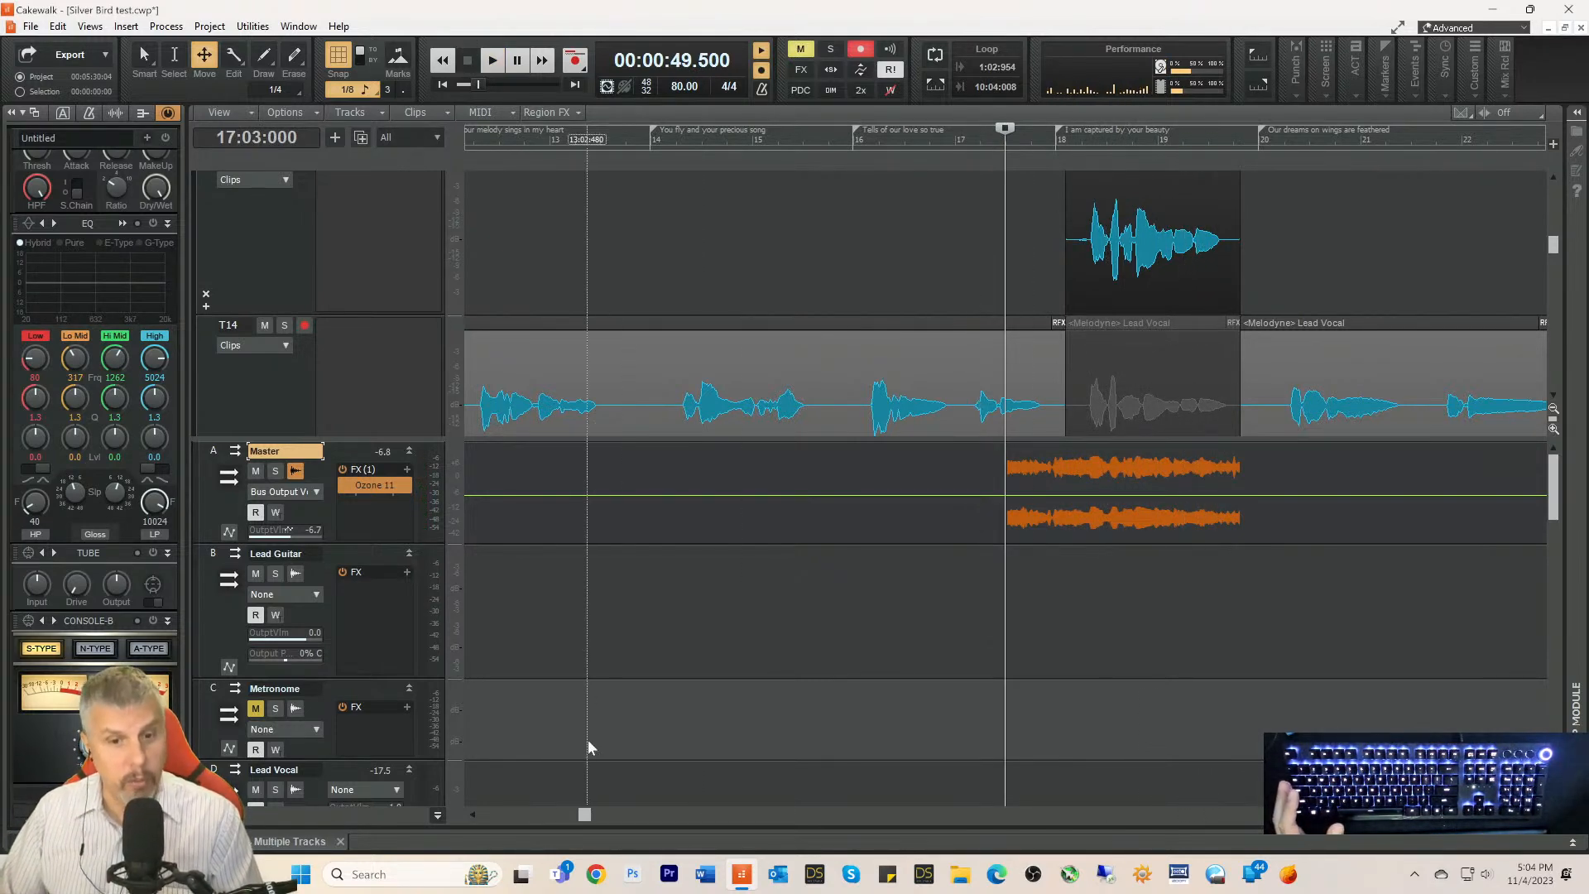
Step: Compare the newly recorded clip on lane T1 with the muted section of the original vocal on lane T14
left_click_drag(583, 814, 607, 815)
scroll(985, 313, "up", 3)
scroll(985, 312, "down", 1)
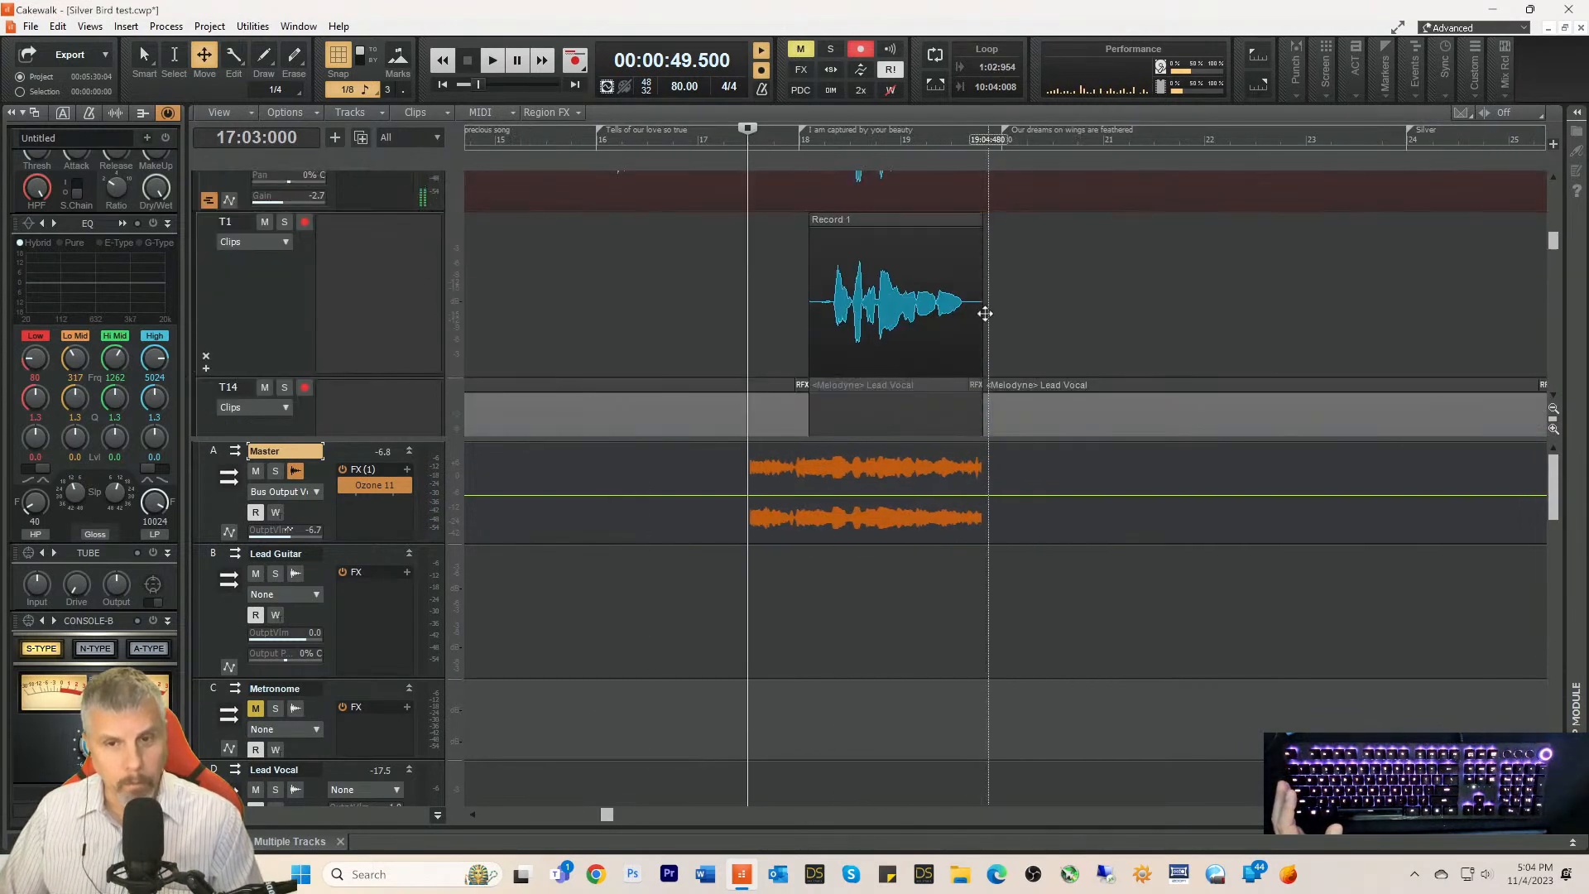
scroll(984, 307, "down", 1)
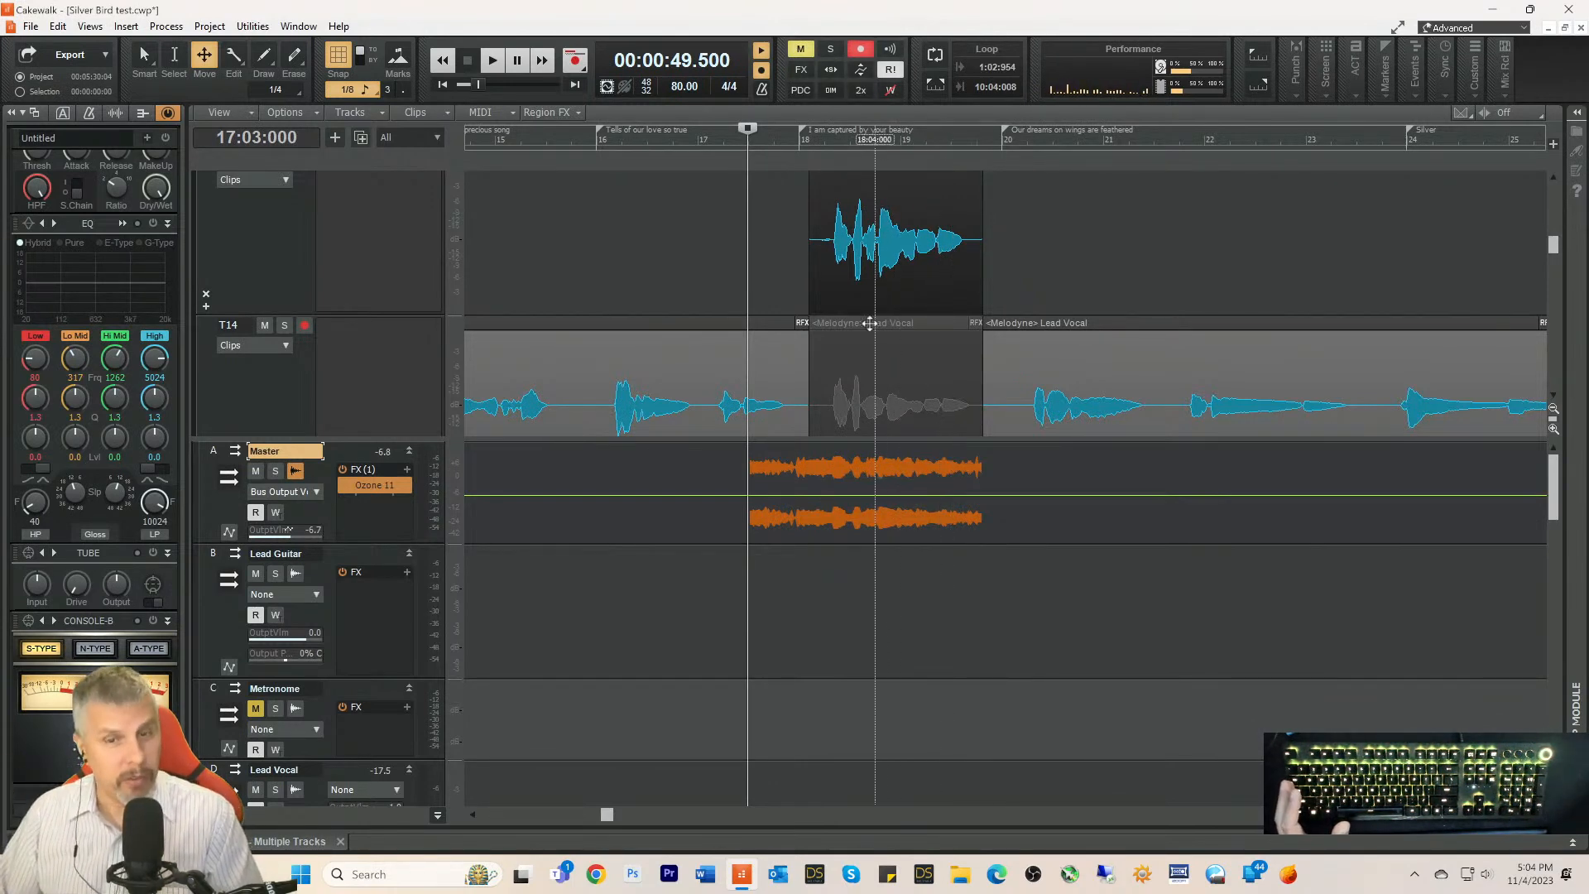
scroll(869, 332, "down", 1)
scroll(872, 332, "up", 1)
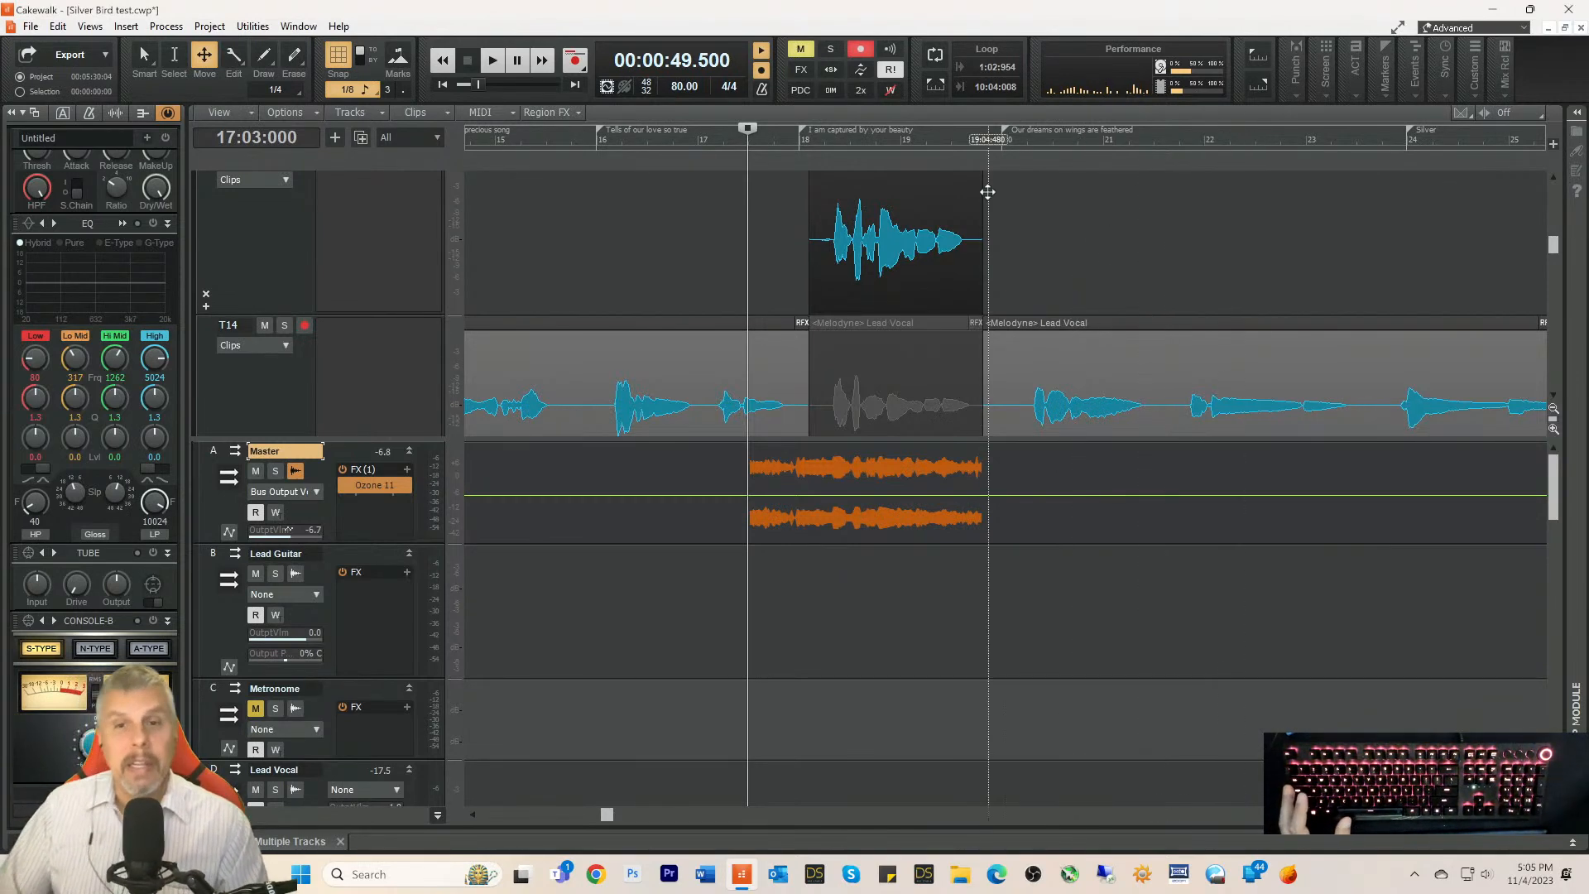
scroll(977, 255, "down", 1)
scroll(972, 263, "up", 1)
scroll(1016, 281, "up", 1)
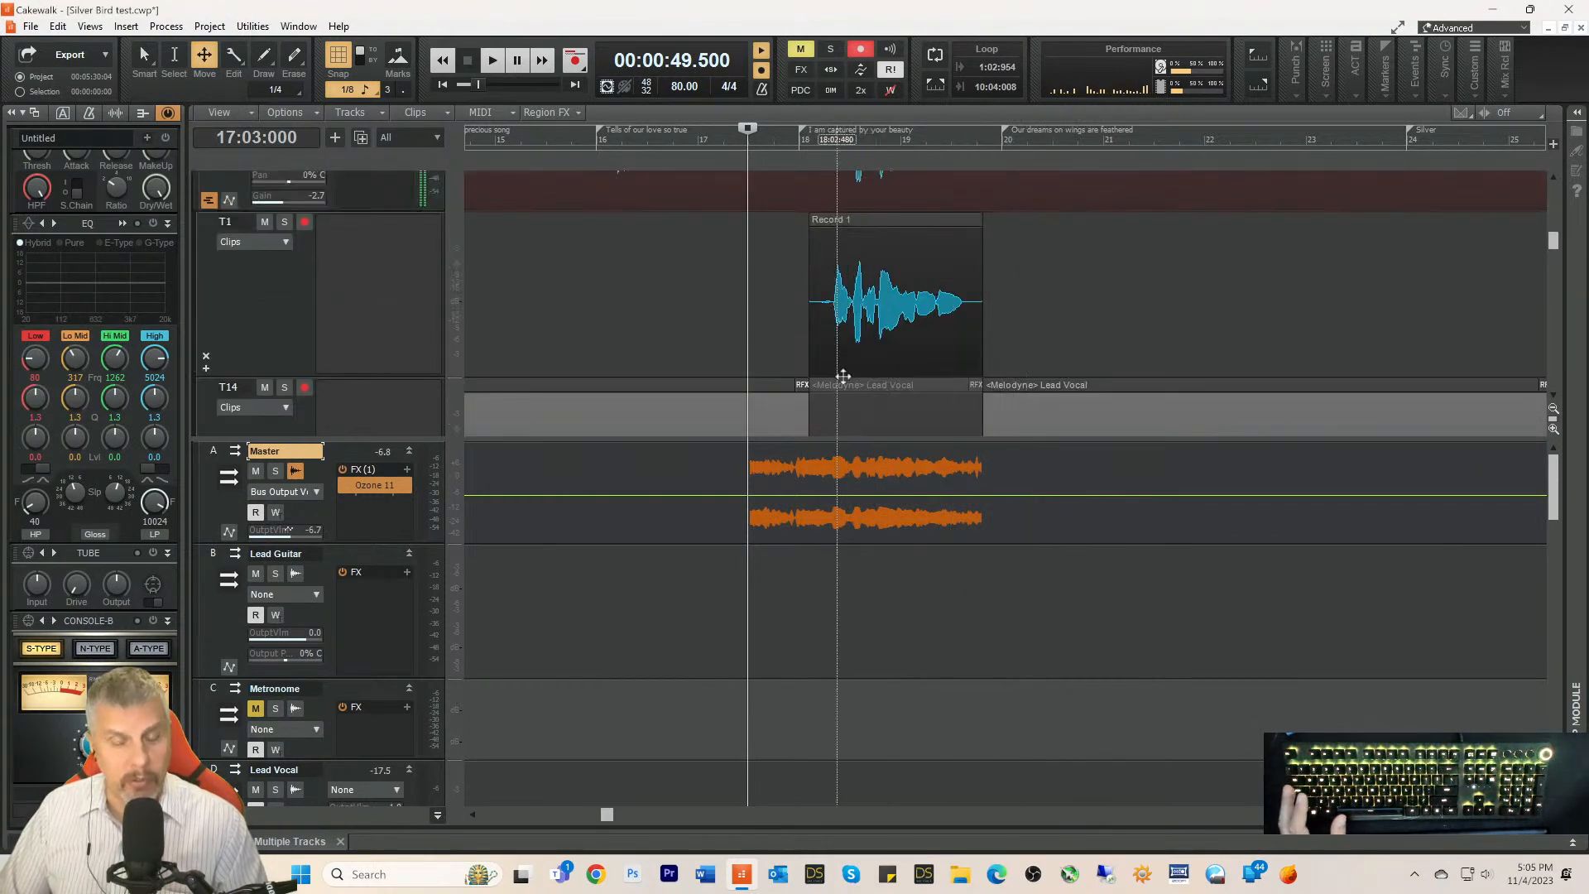
scroll(901, 331, "down", 2)
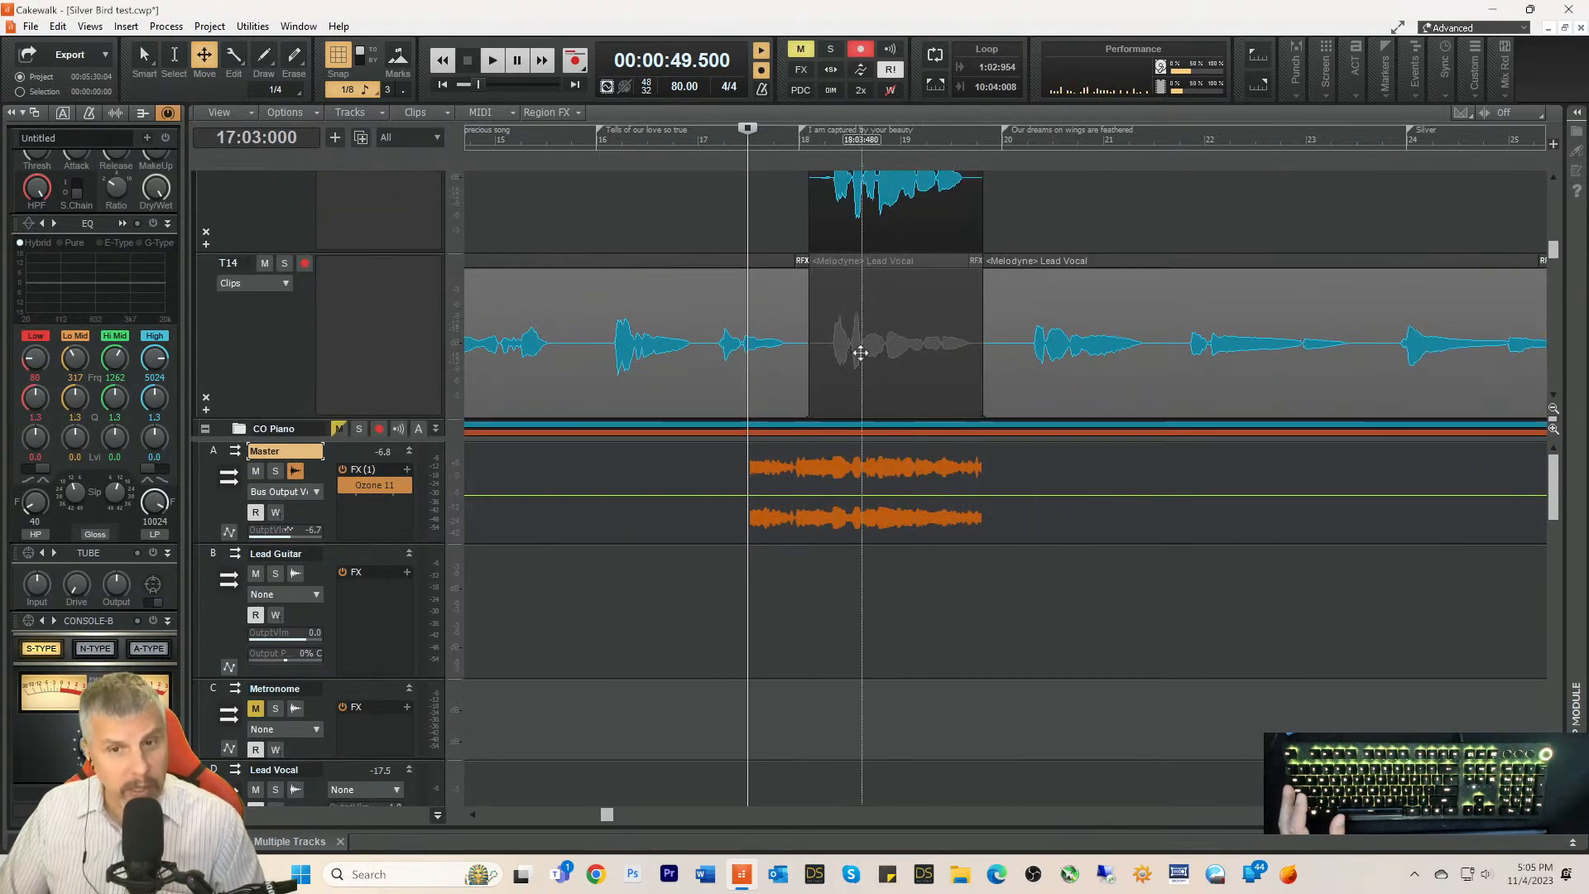
scroll(849, 341, "up", 1)
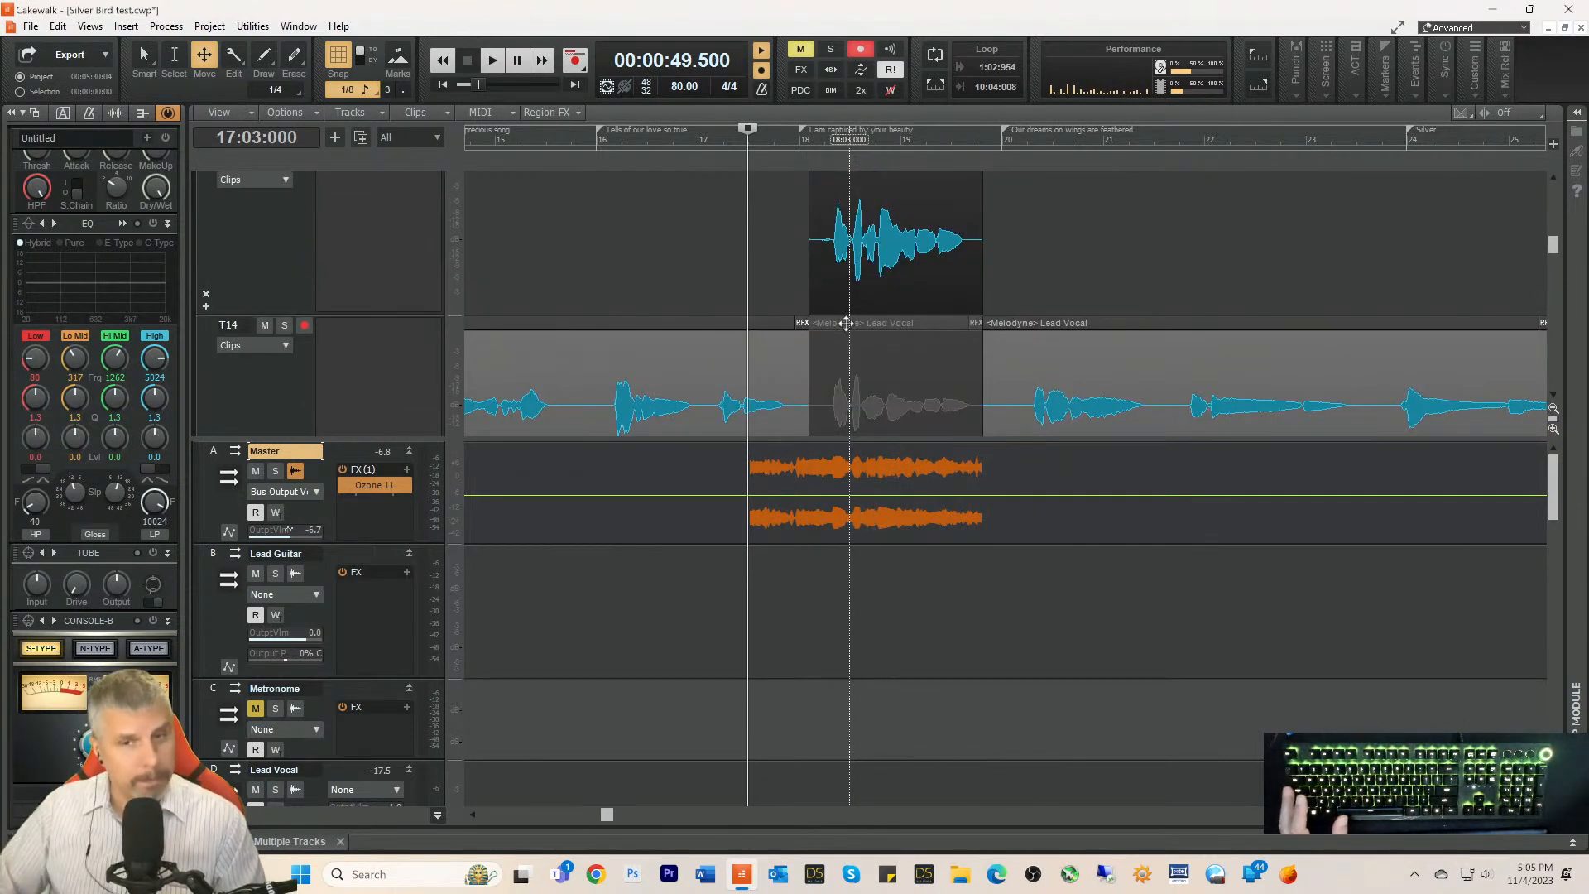
scroll(846, 323, "up", 1)
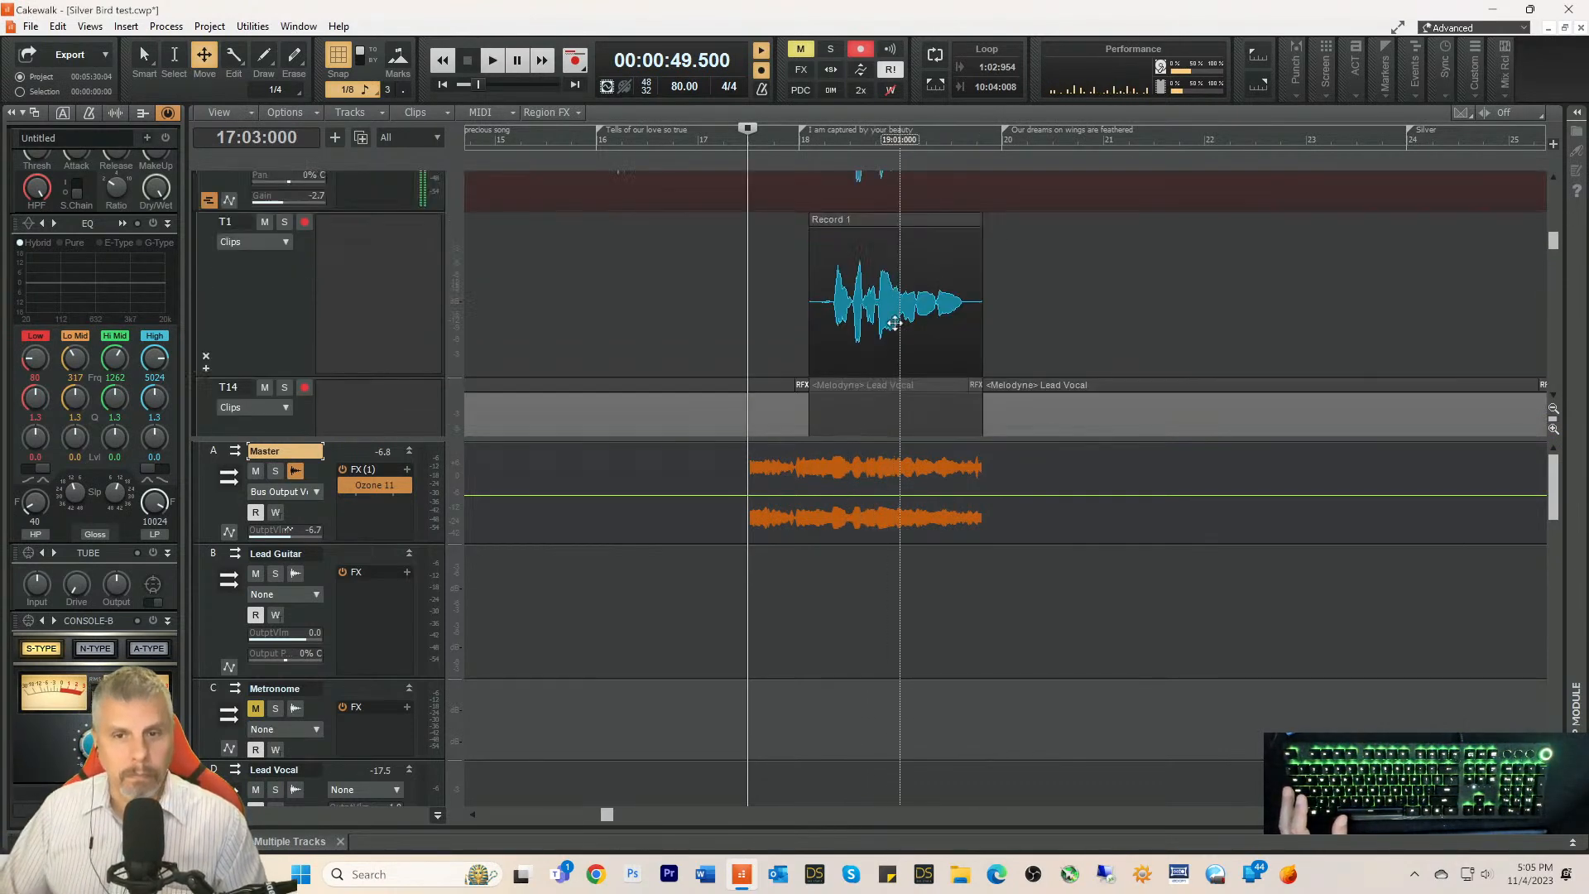
Step: Create a Melodyne Region FX on the newly recorded Record 1 clip in lane T1
right_click(836, 299)
mouse_move(898, 409)
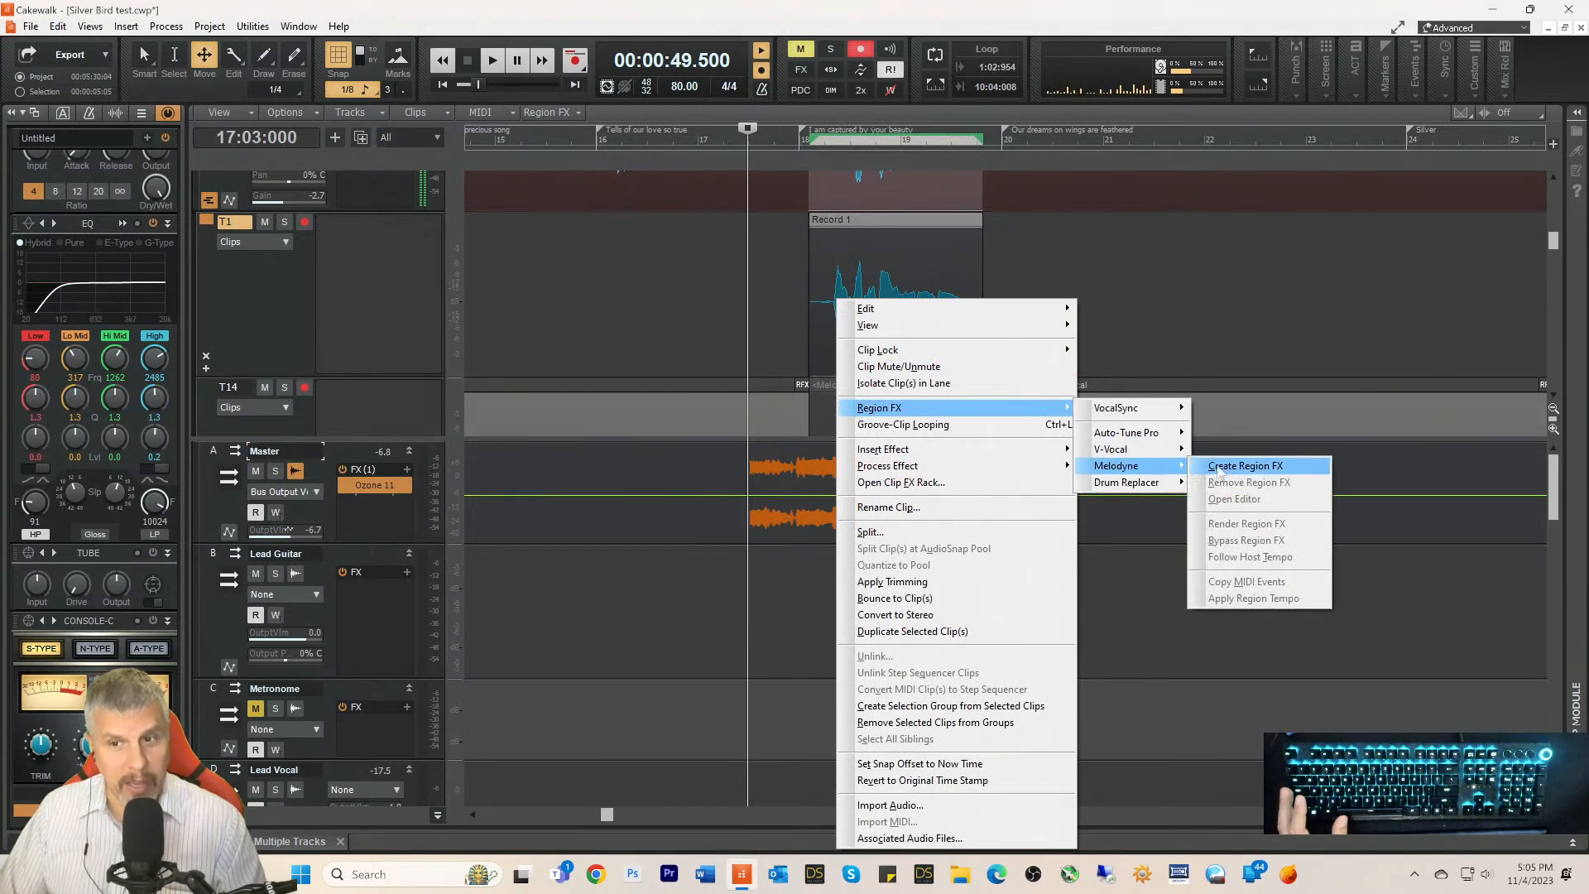
left_click(1214, 451)
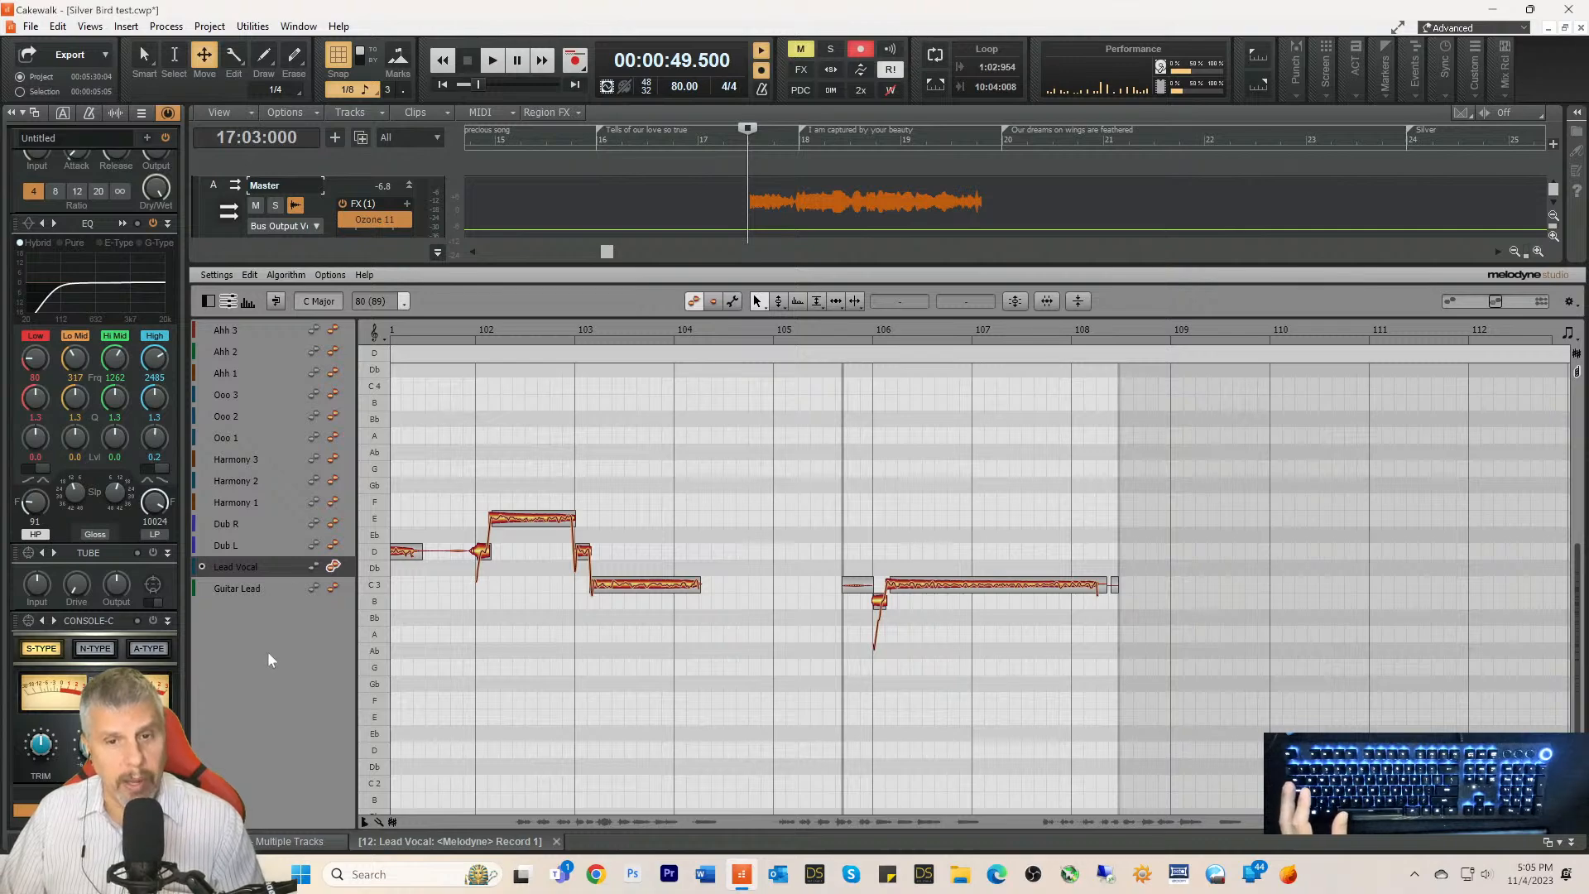
Step: Play the new vocal take in the Melodyne editor, starting just before measure 18's phrase at 18:01:032
key("space")
key("space")
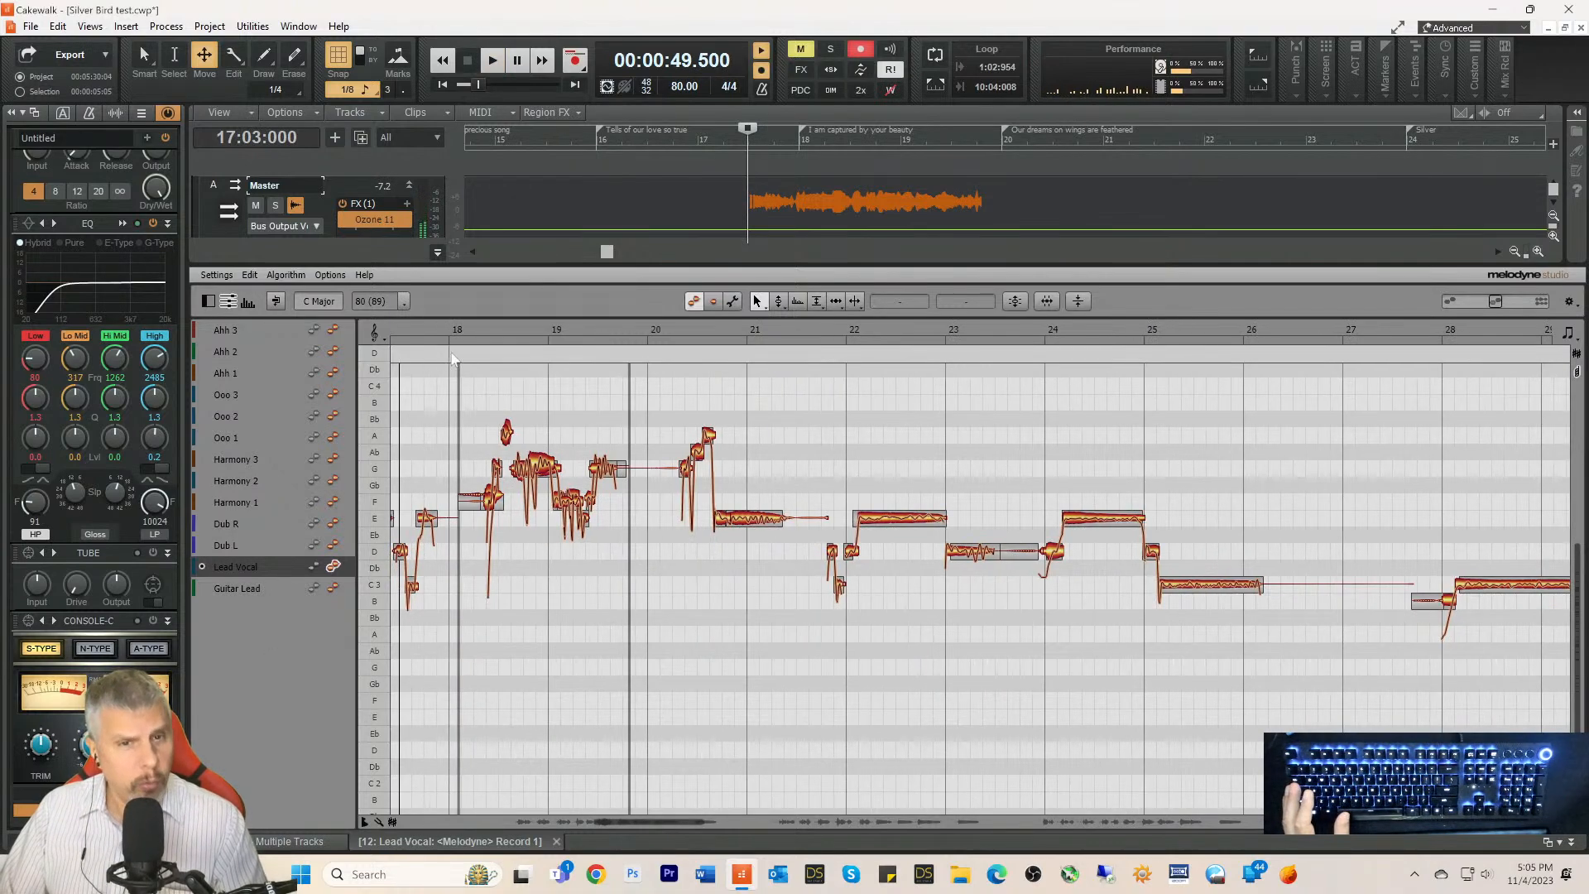
left_click(449, 328)
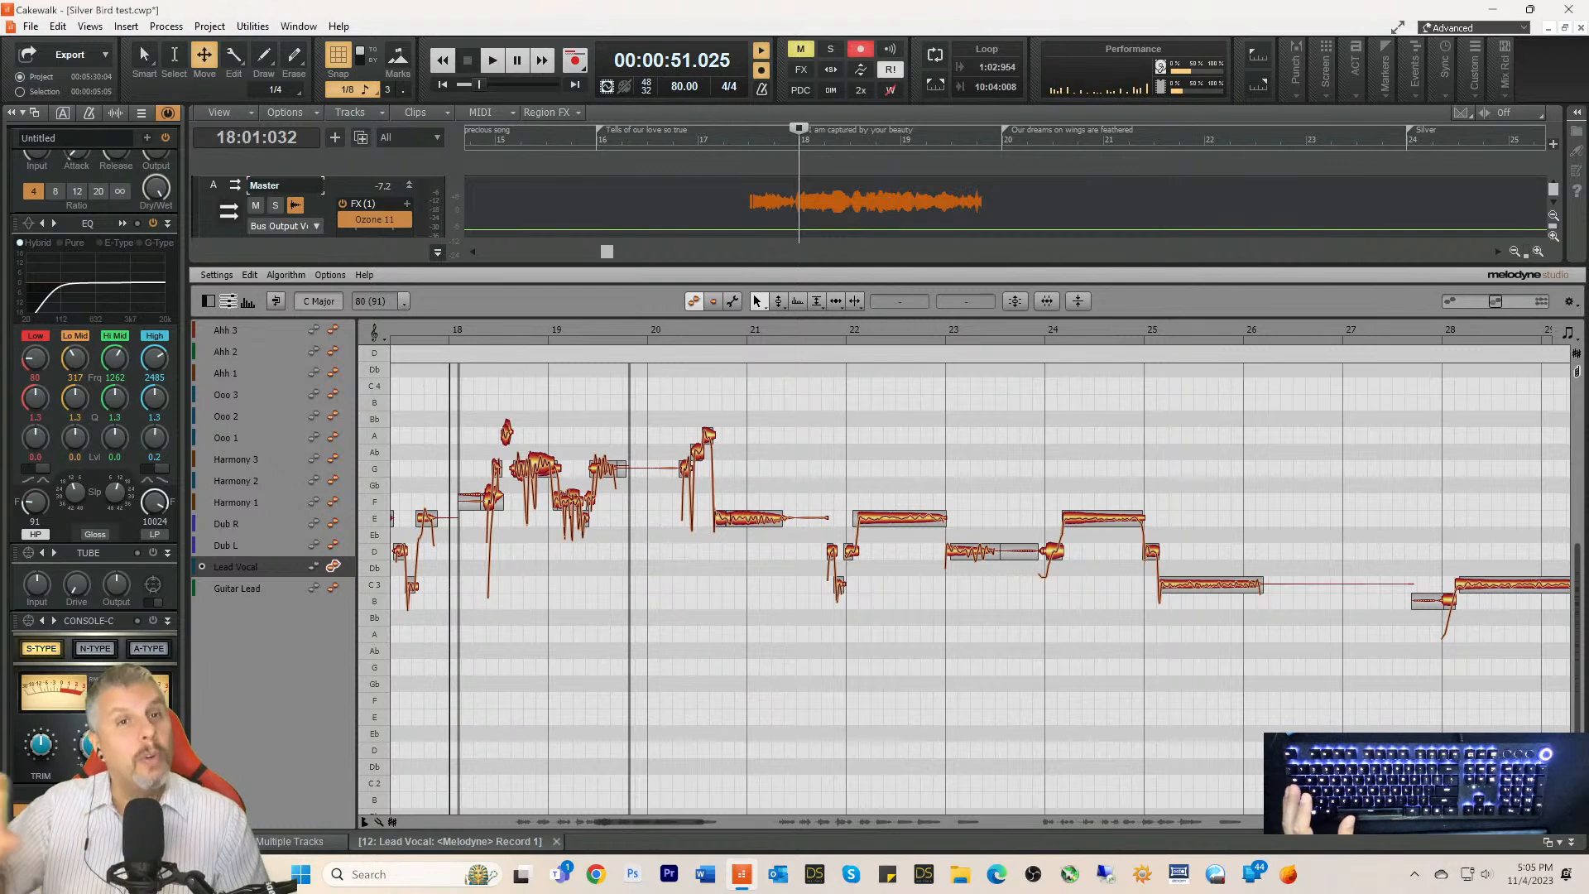
key("space")
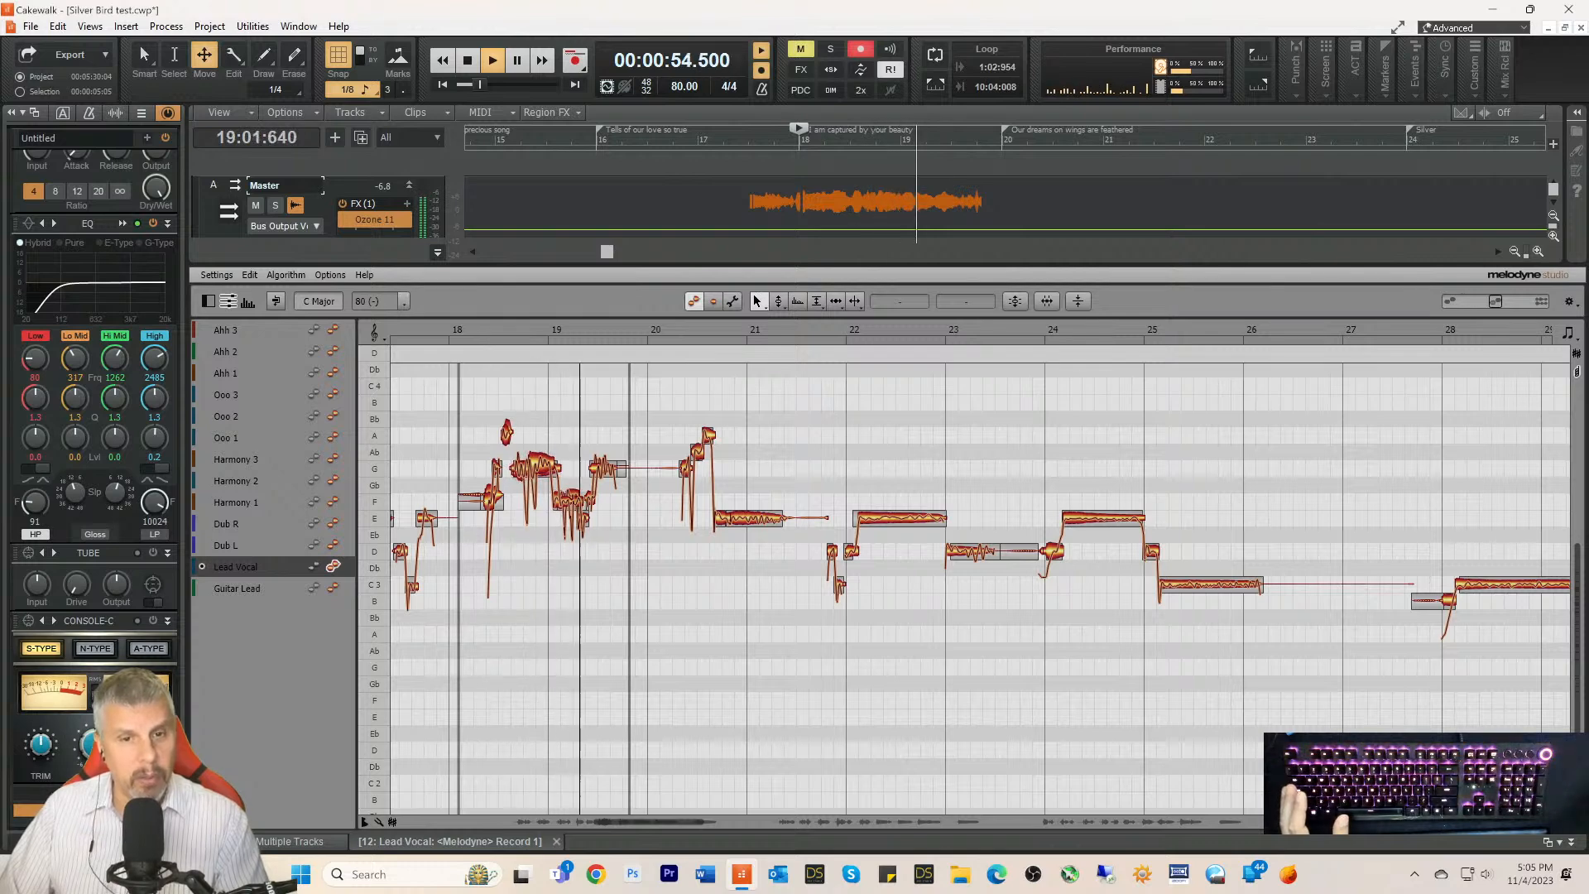
key("space")
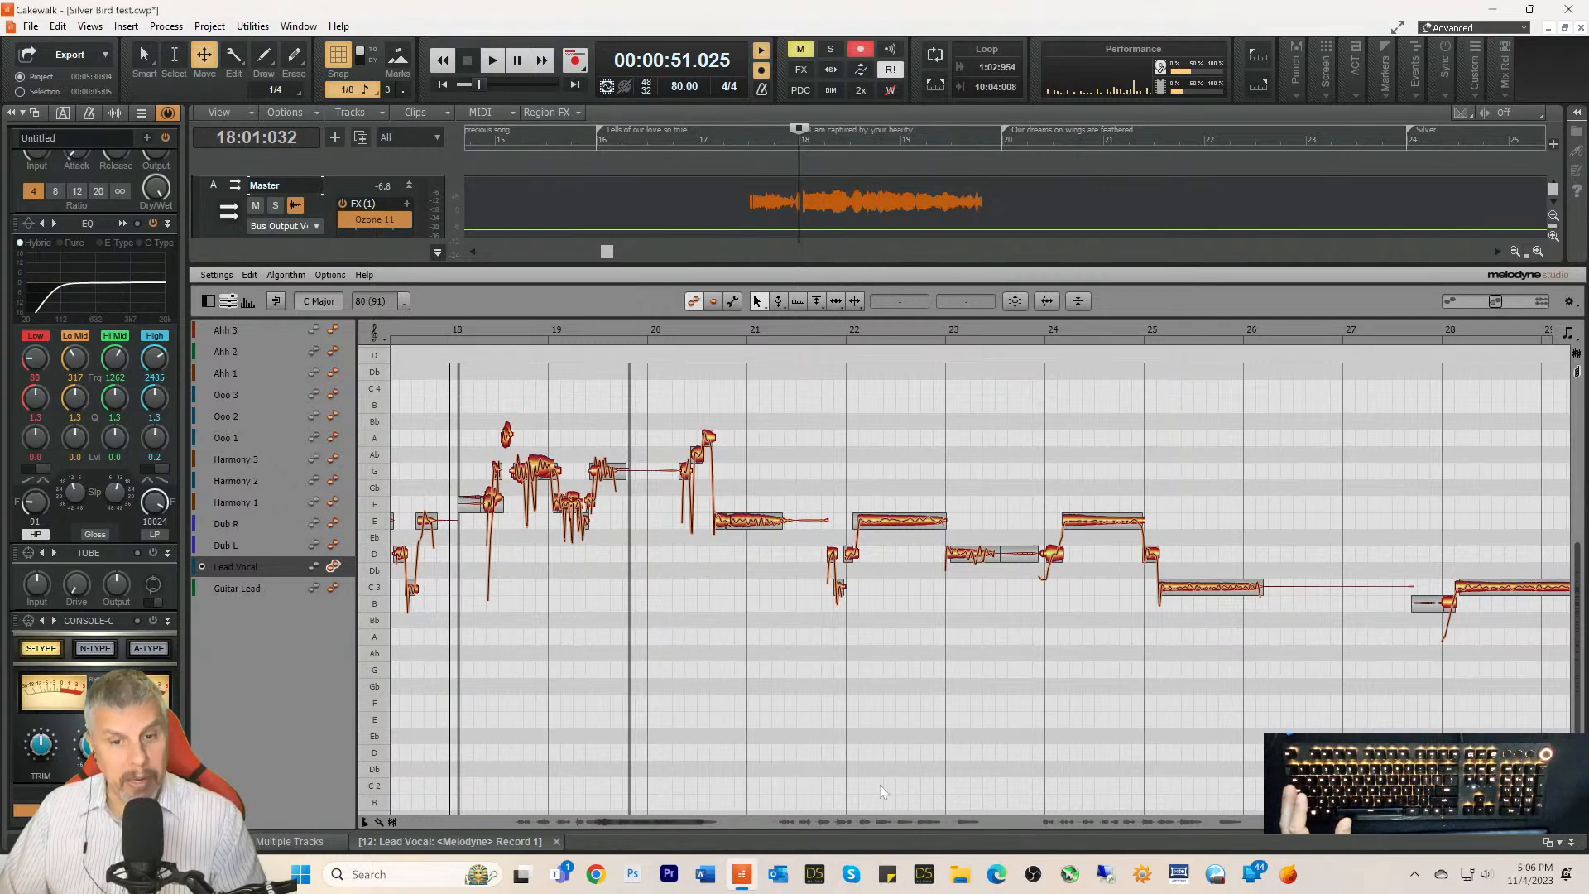
Step: Inspect the new take's notes around measures 18 and 19 up close, and collapse the Melodyne editor to return to the take lanes
left_click_drag(697, 822, 609, 824)
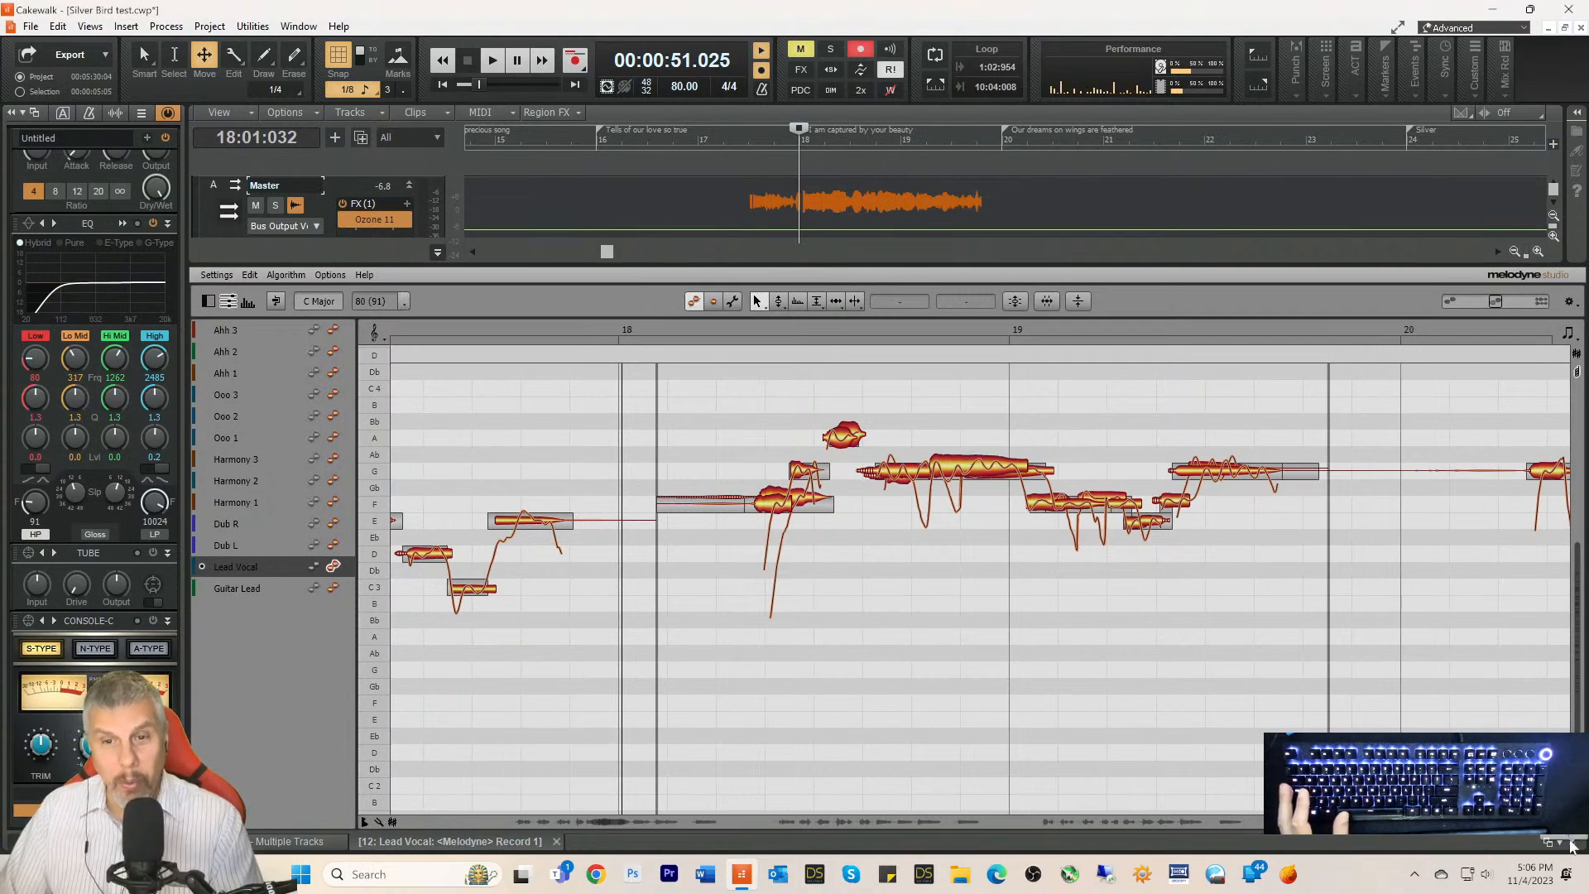
left_click(1569, 842)
scroll(1005, 257, "down", 2)
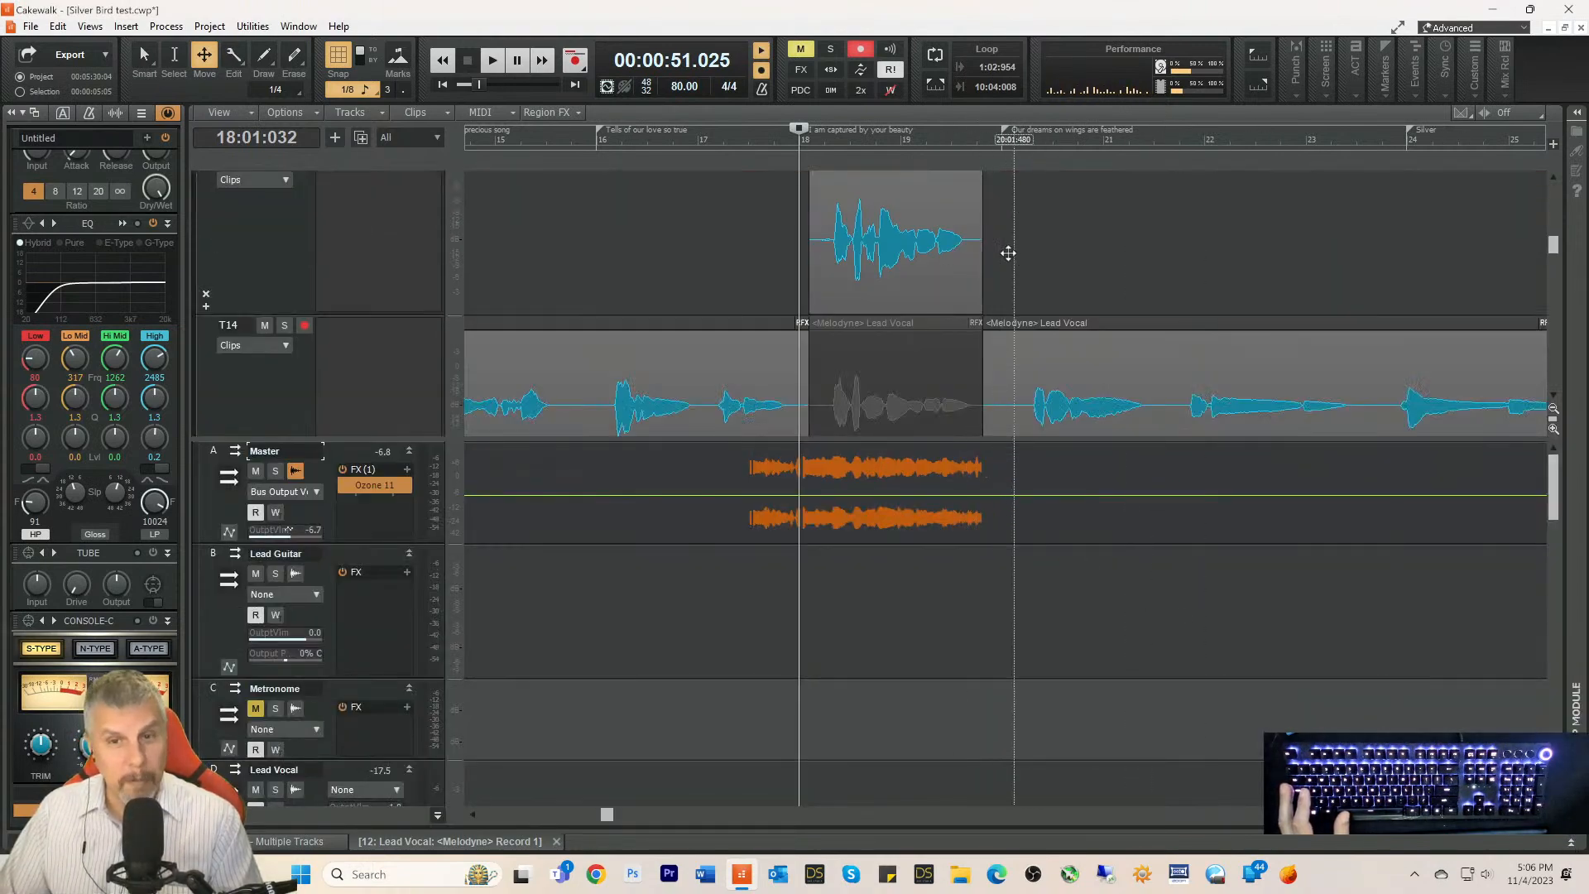
Step: Select the muted section of the original vocal on lane T14 and delete it
scroll(1039, 260, "up", 1)
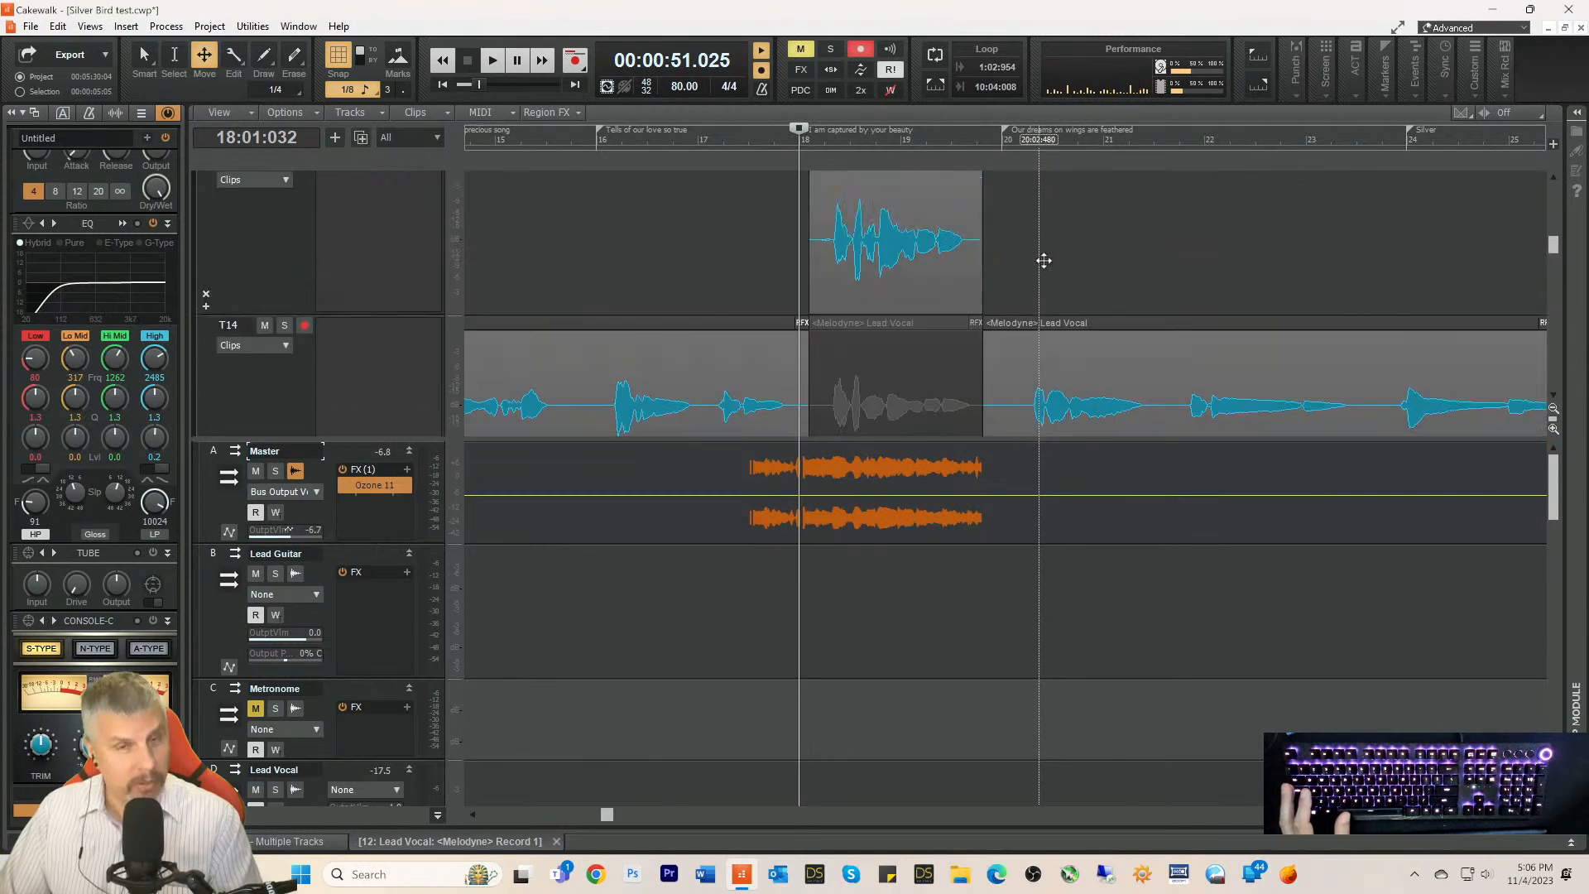
scroll(1045, 260, "down", 1)
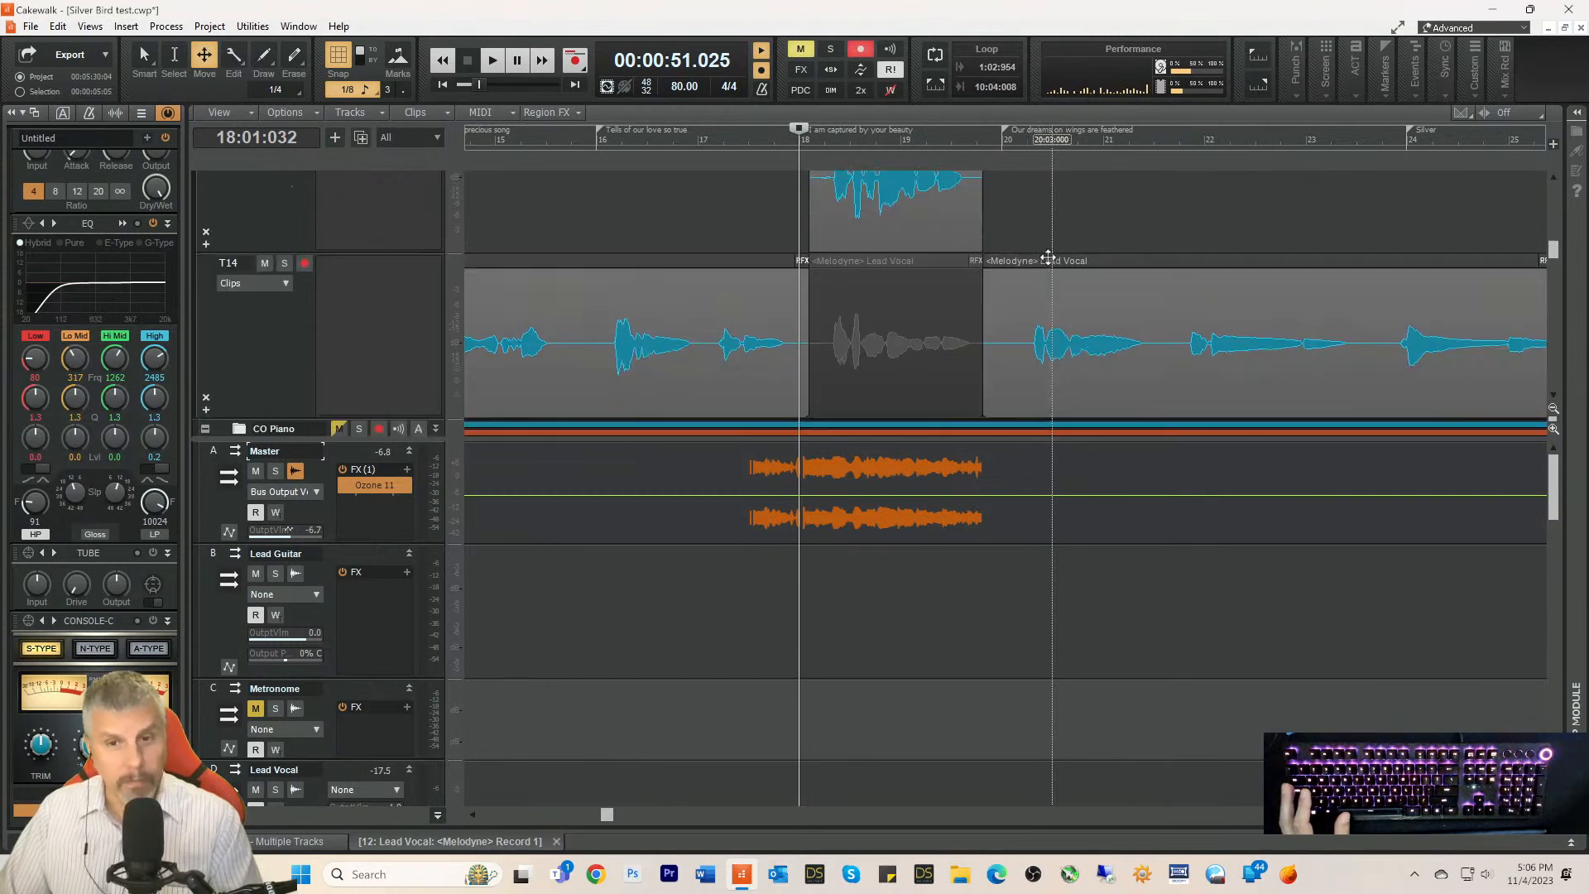
left_click(834, 376)
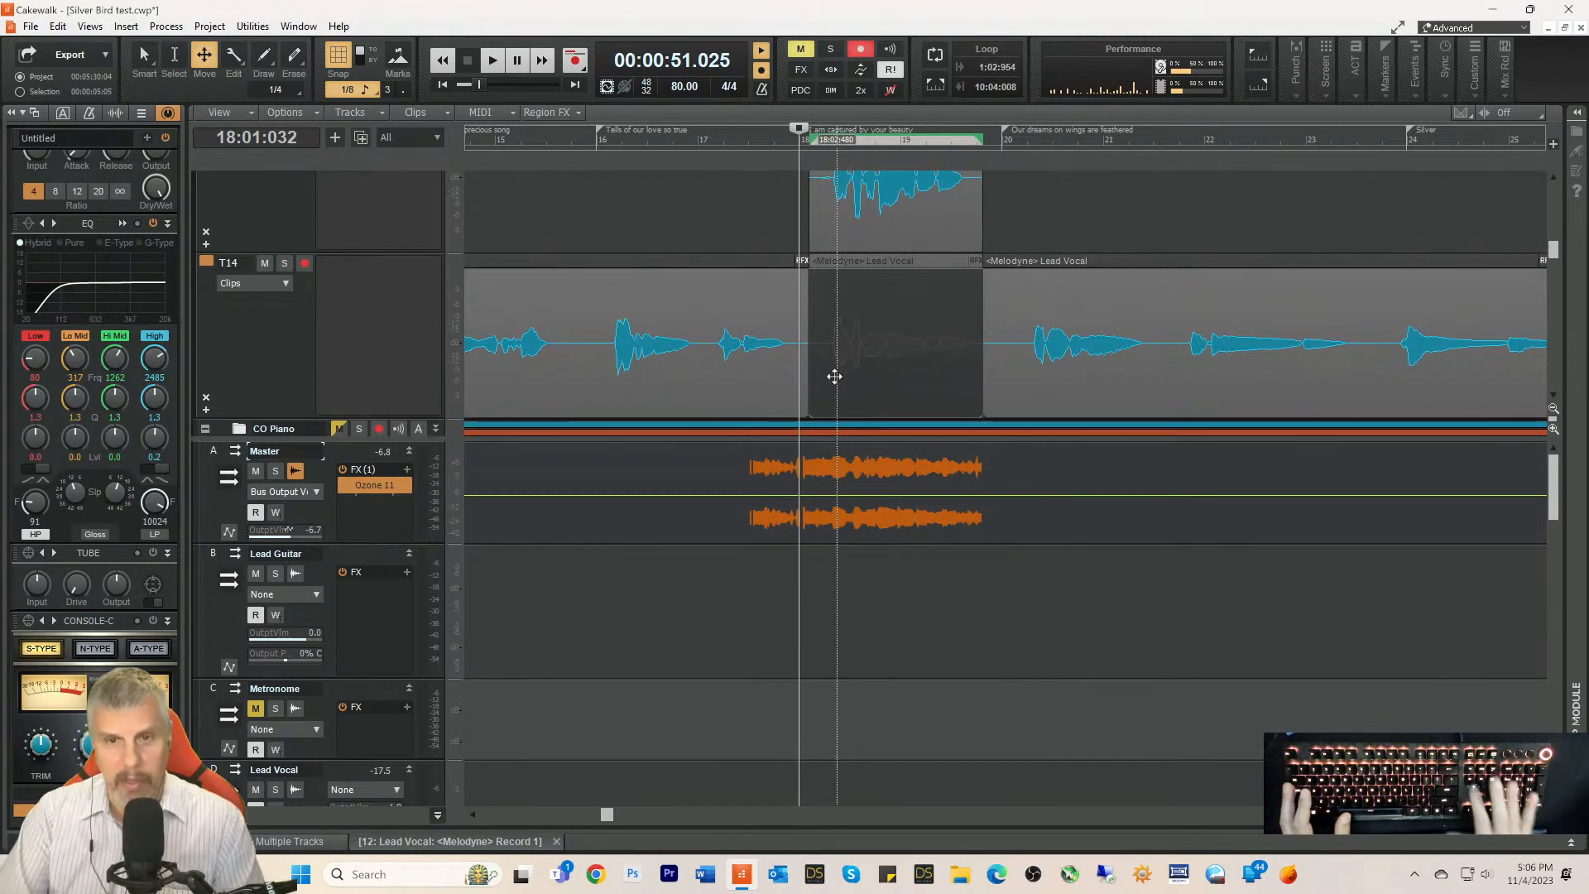
scroll(861, 308, "up", 2)
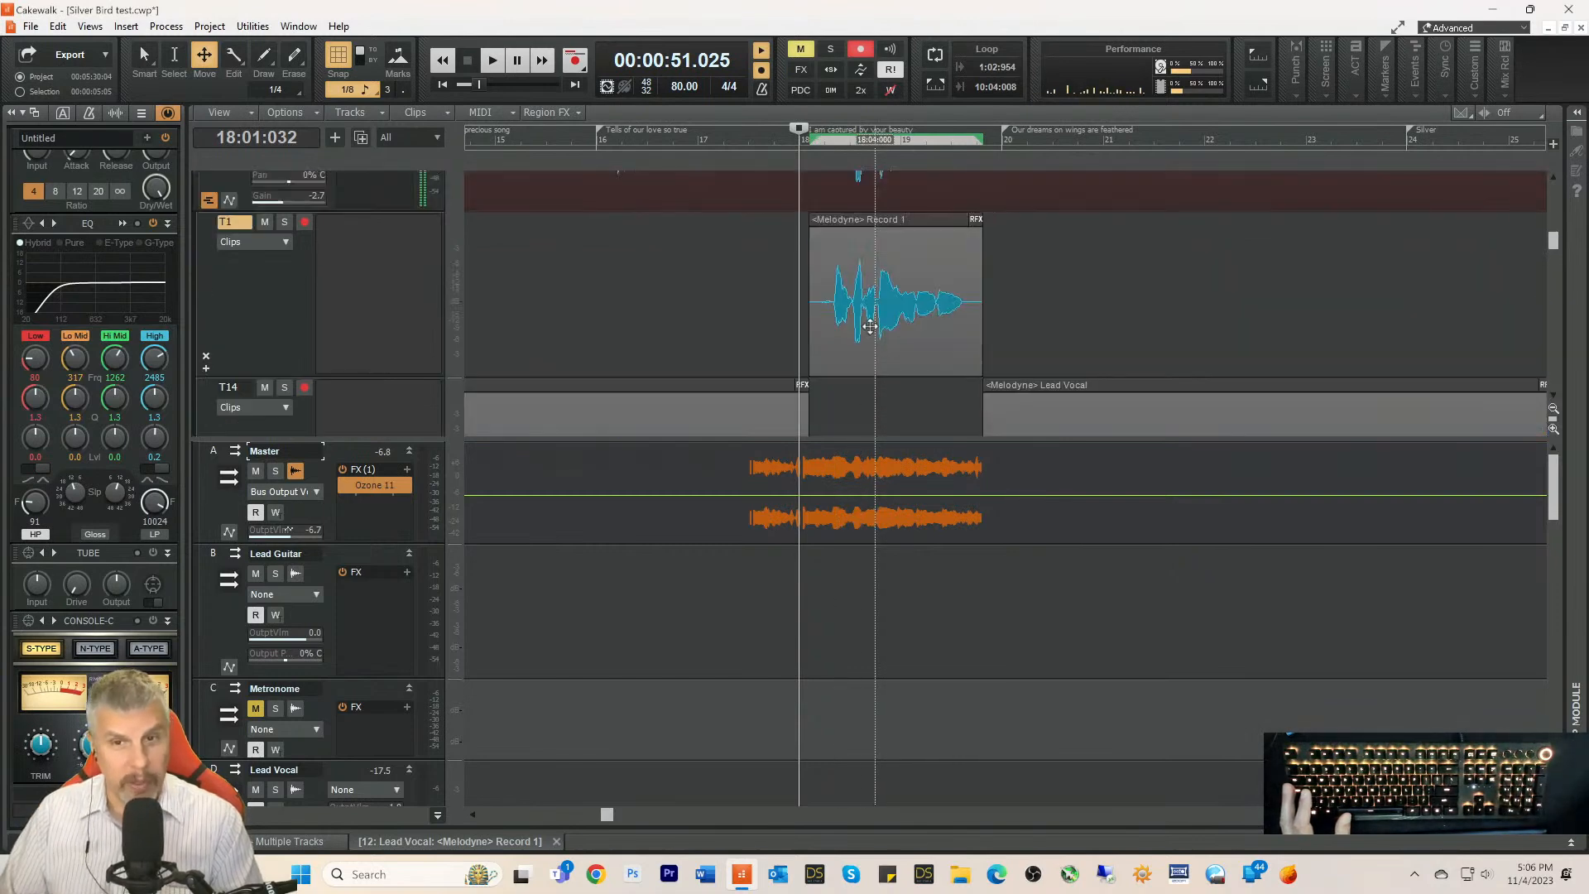
Step: Open the Record 1 clip on lane T1 in the Melodyne editor and play it from 18:01:032
middle_click(821, 345)
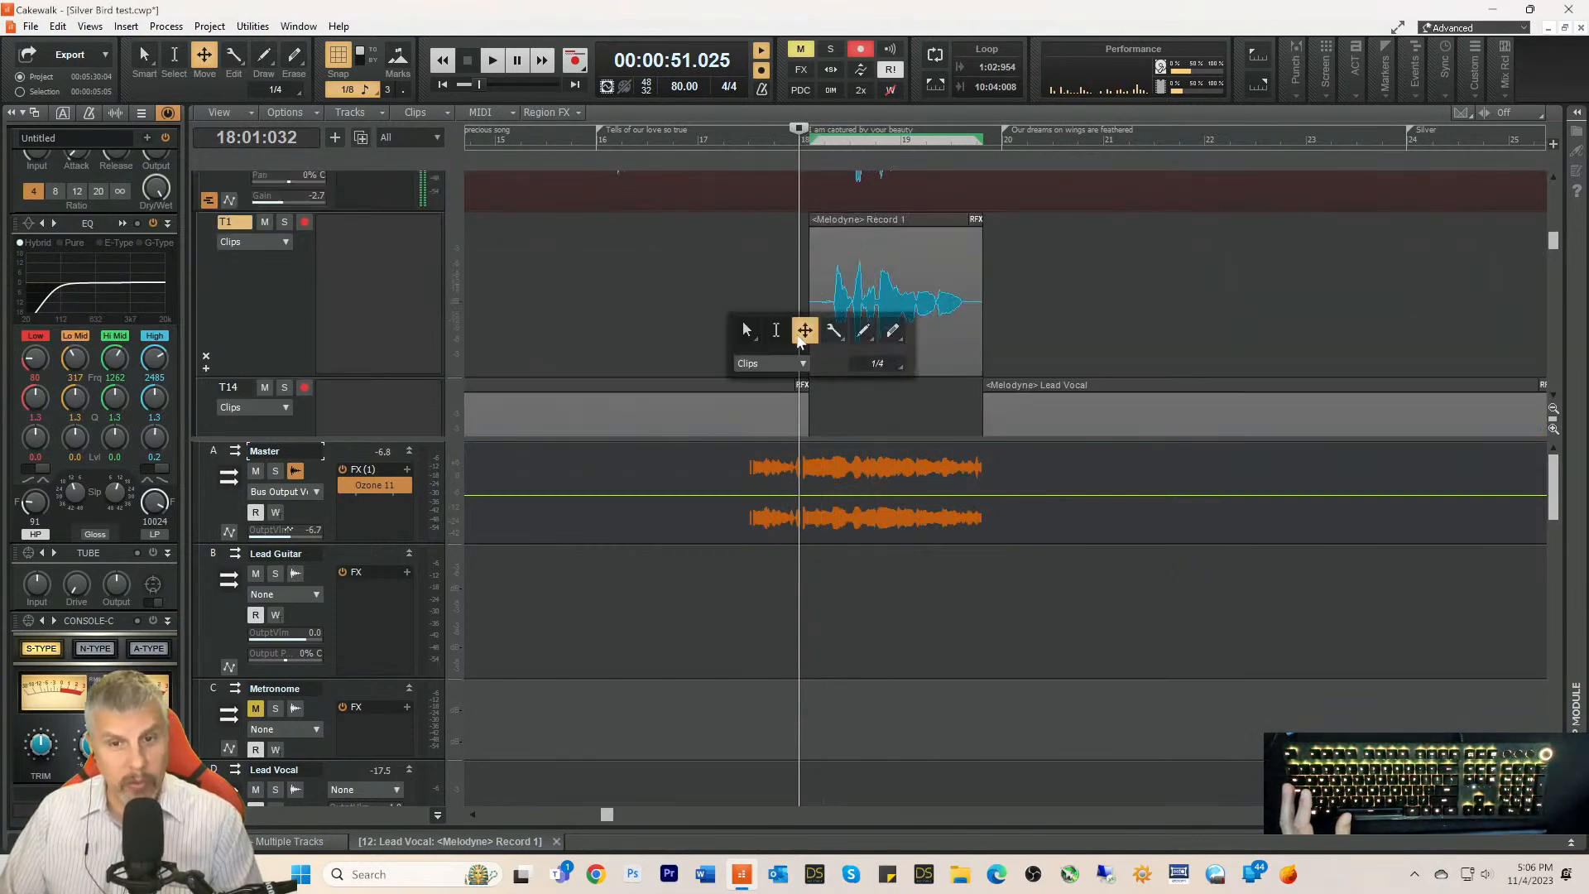
left_click(805, 336)
double_click(832, 354)
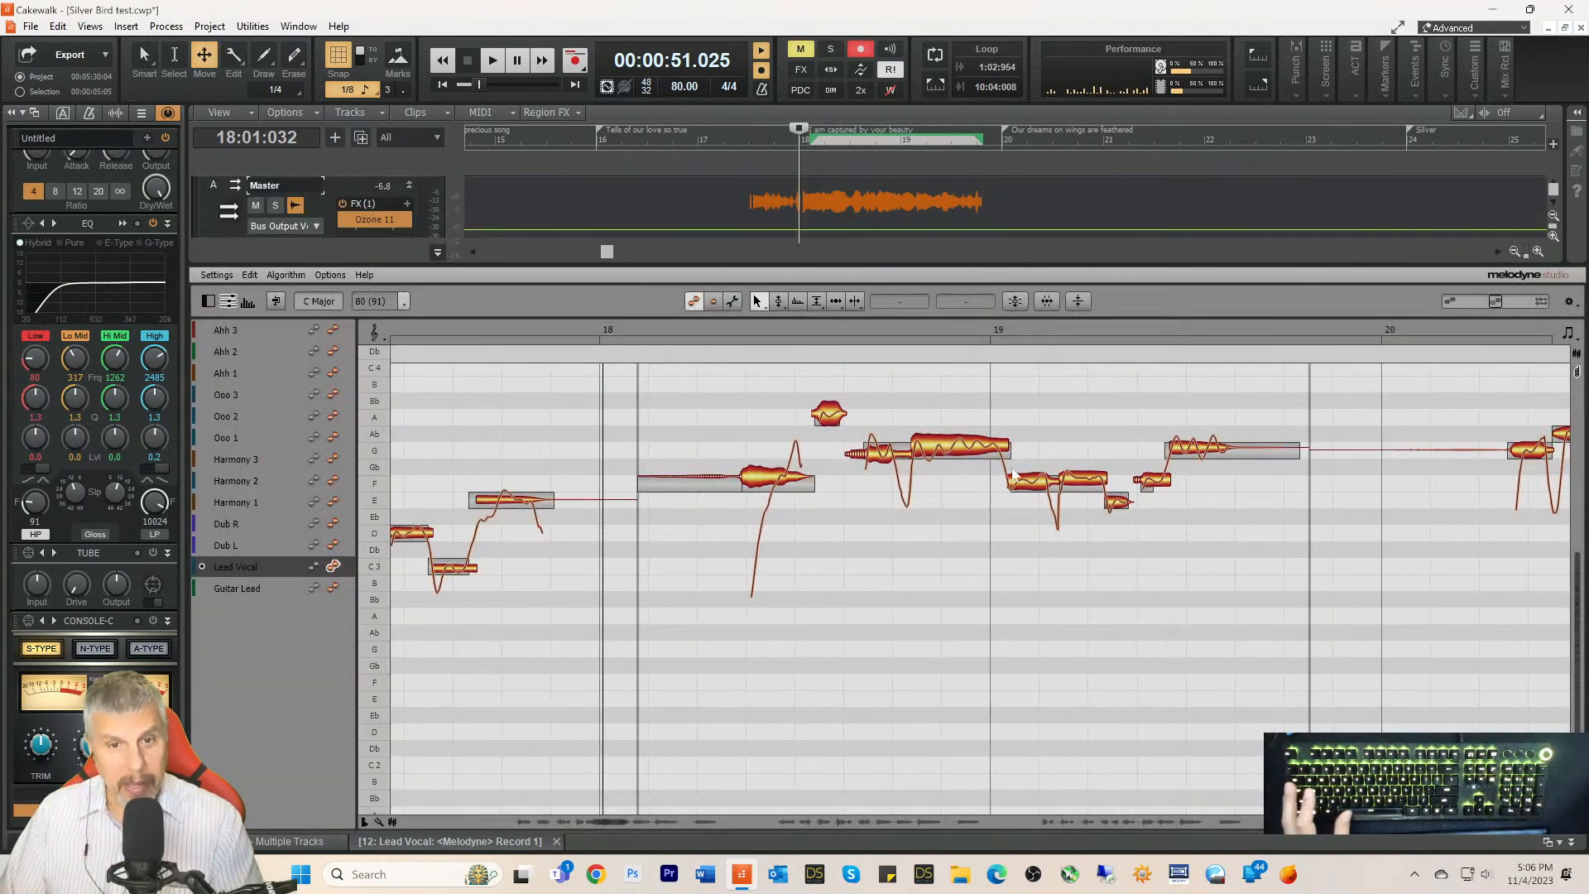
key("space")
key("space")
left_click(849, 453)
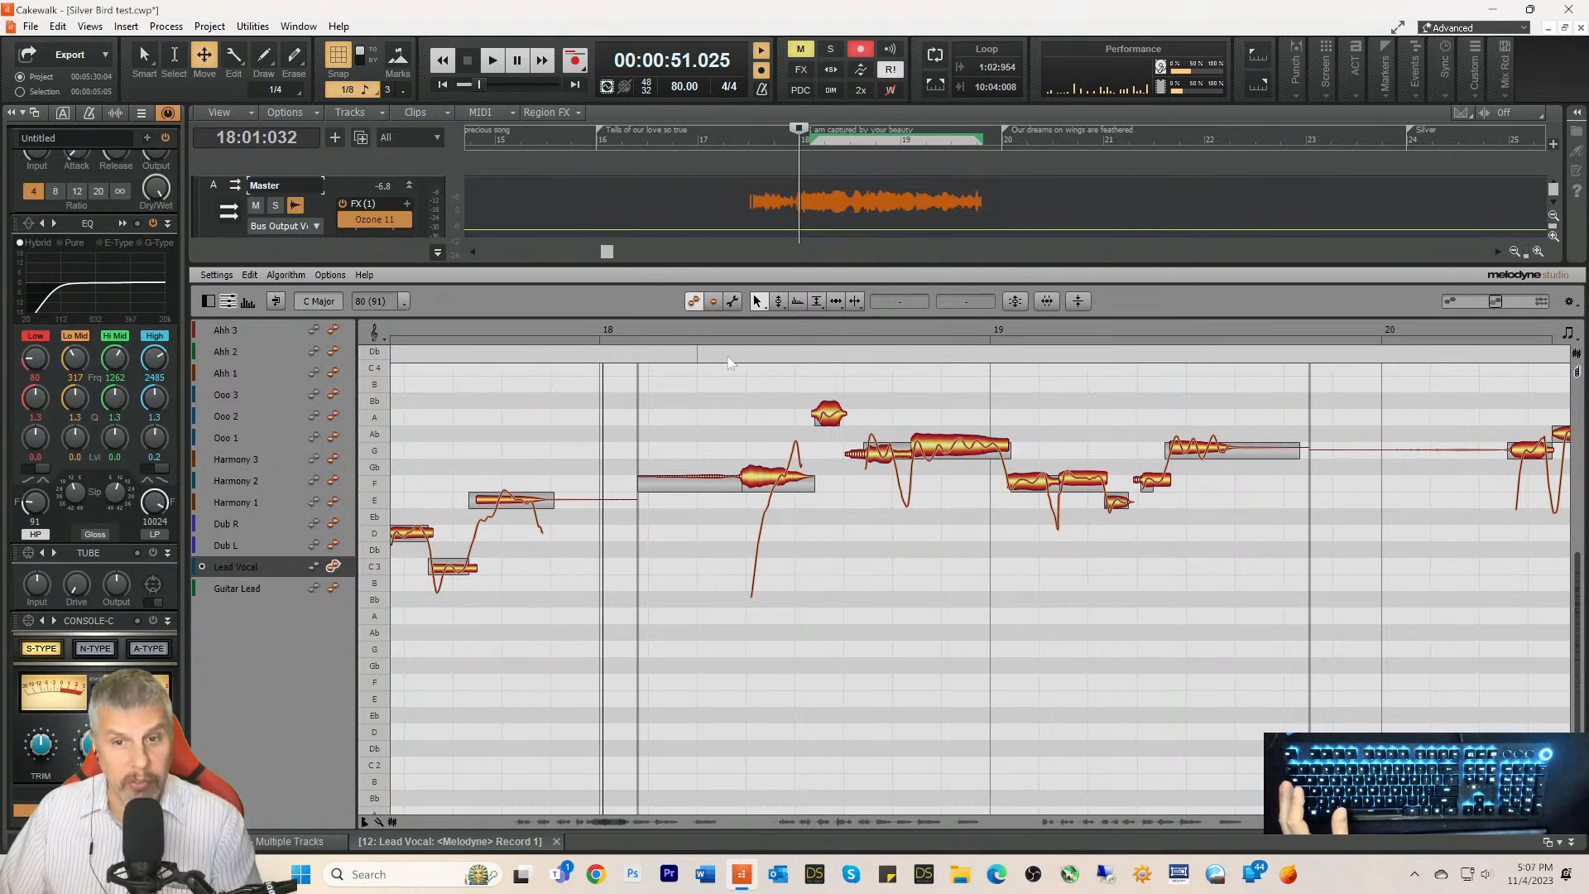
Step: Select the new take's notes across measures 18 and 19, snap them to their nearest pitches with the Pitch tool, and play the result
left_click_drag(717, 375, 1241, 585)
right_click(977, 532)
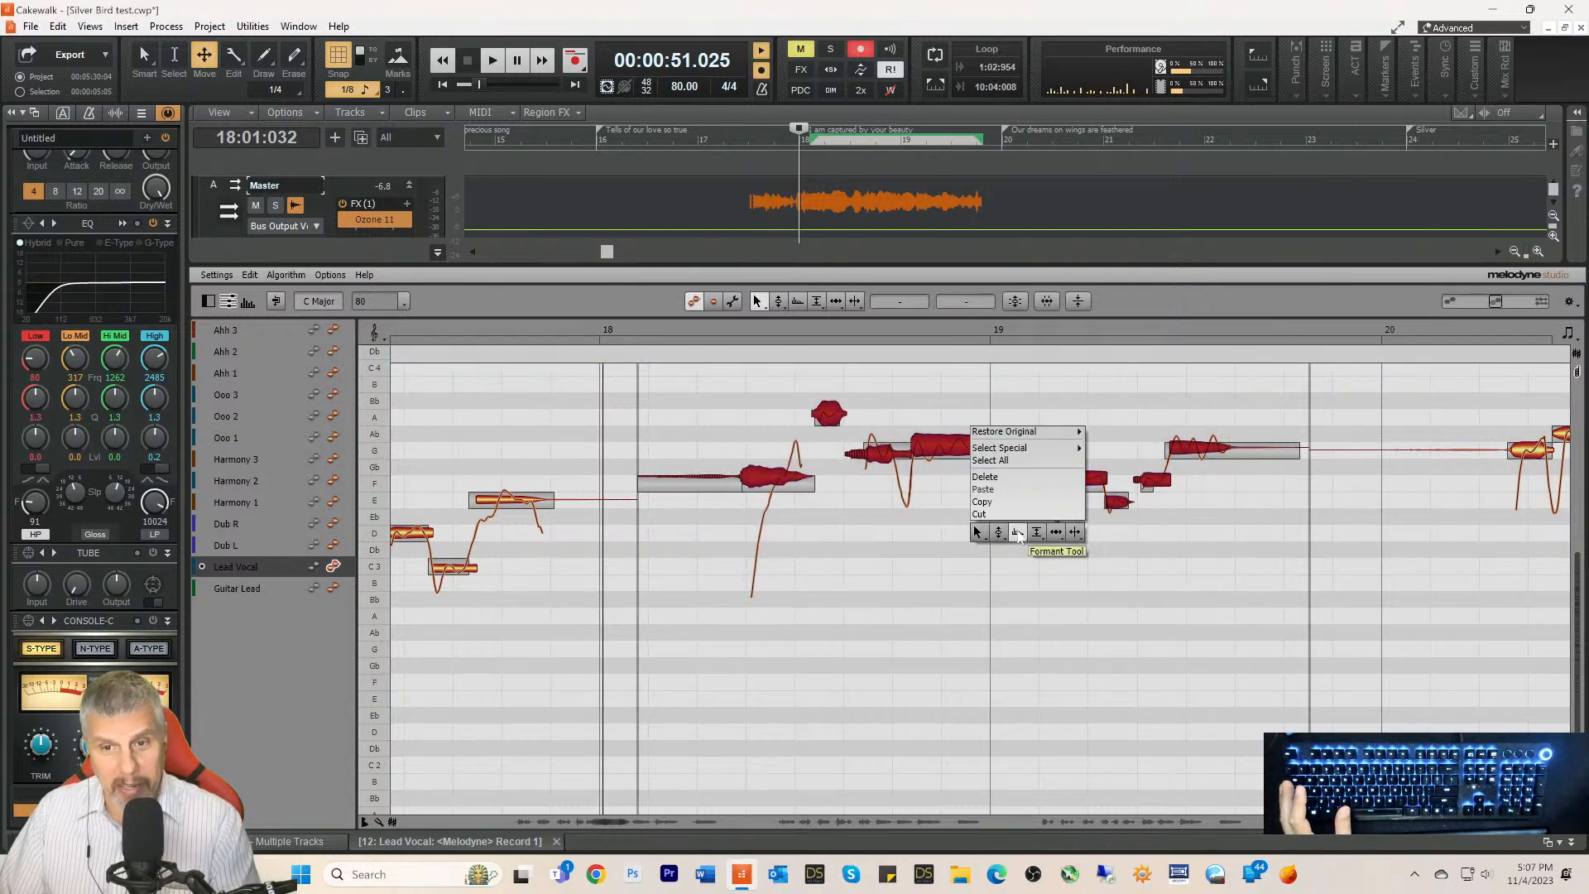
left_click(998, 533)
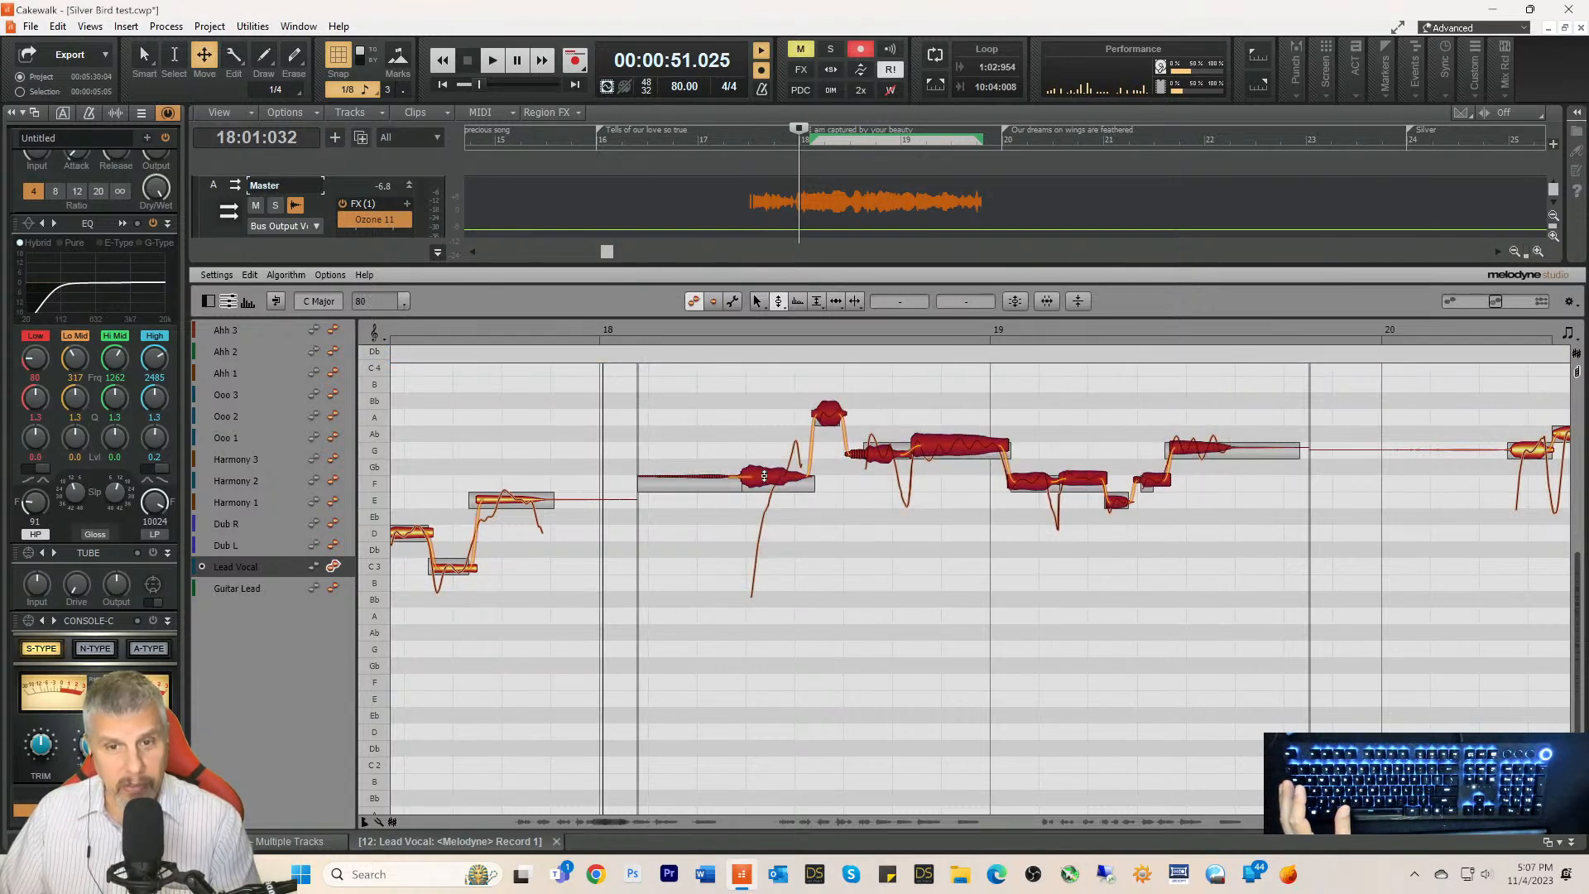
double_click(764, 476)
key("space")
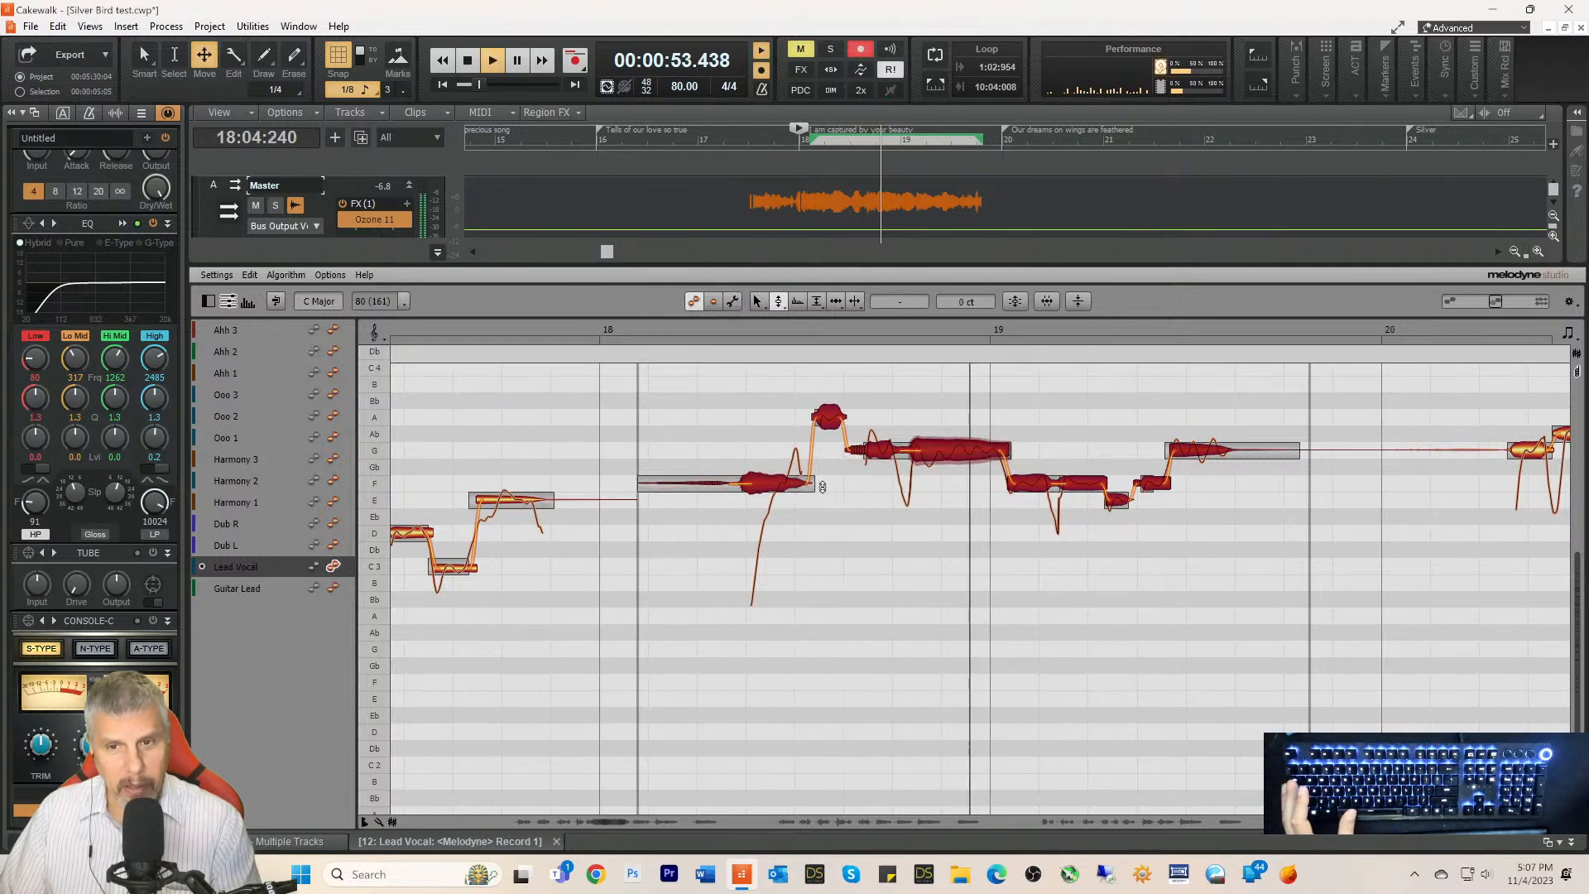
key("space")
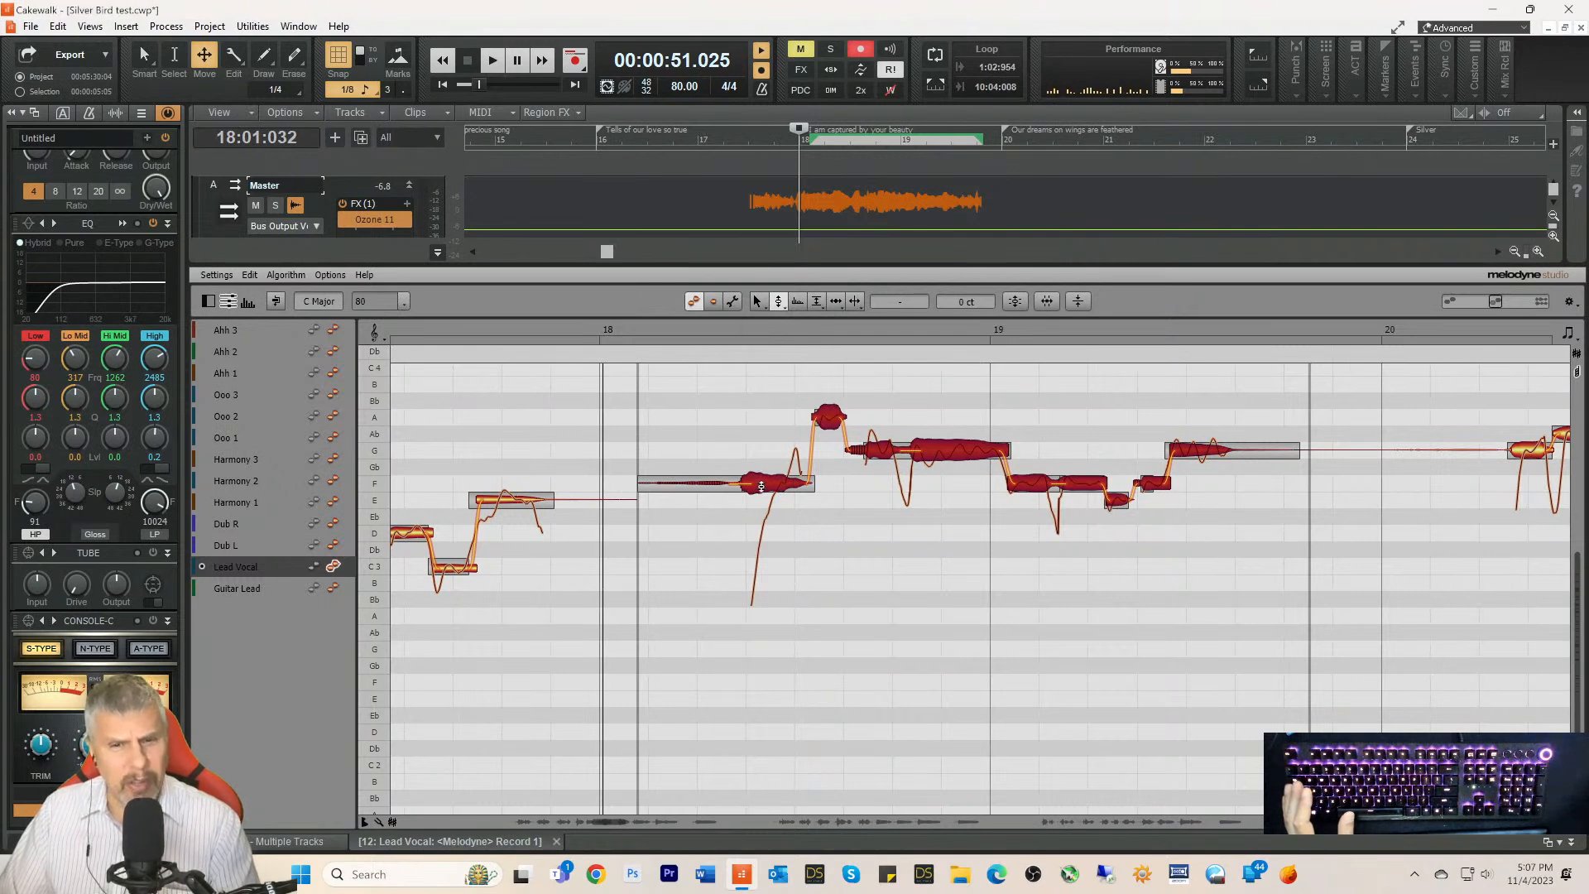
Step: Switch Melodyne to the Note Separation tool and collapse the editor to return to the take lanes
right_click(765, 488)
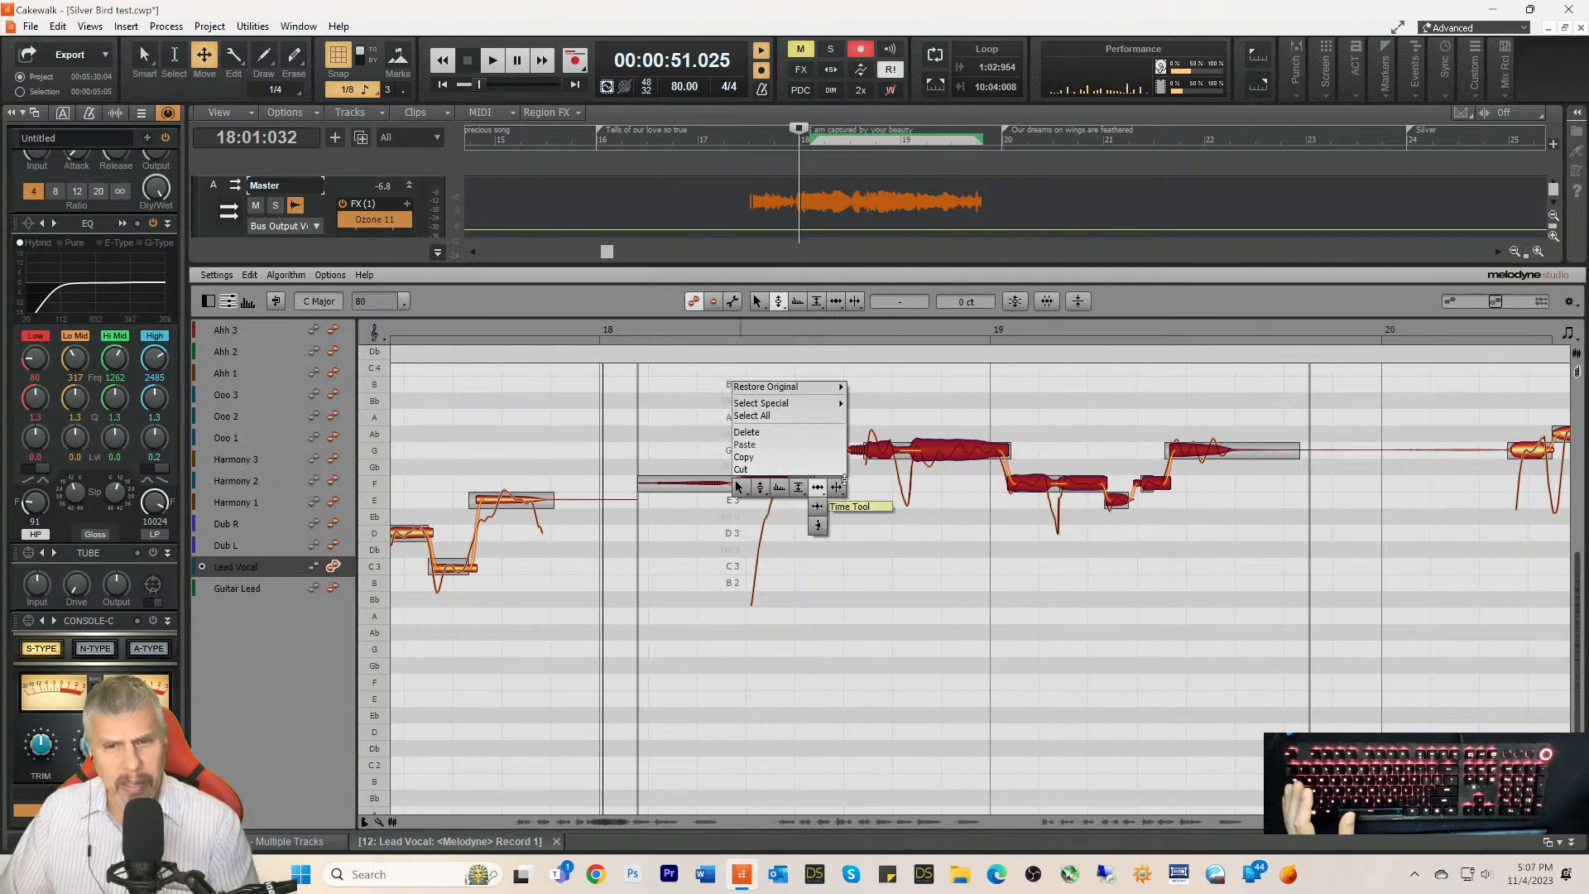
left_click(749, 509)
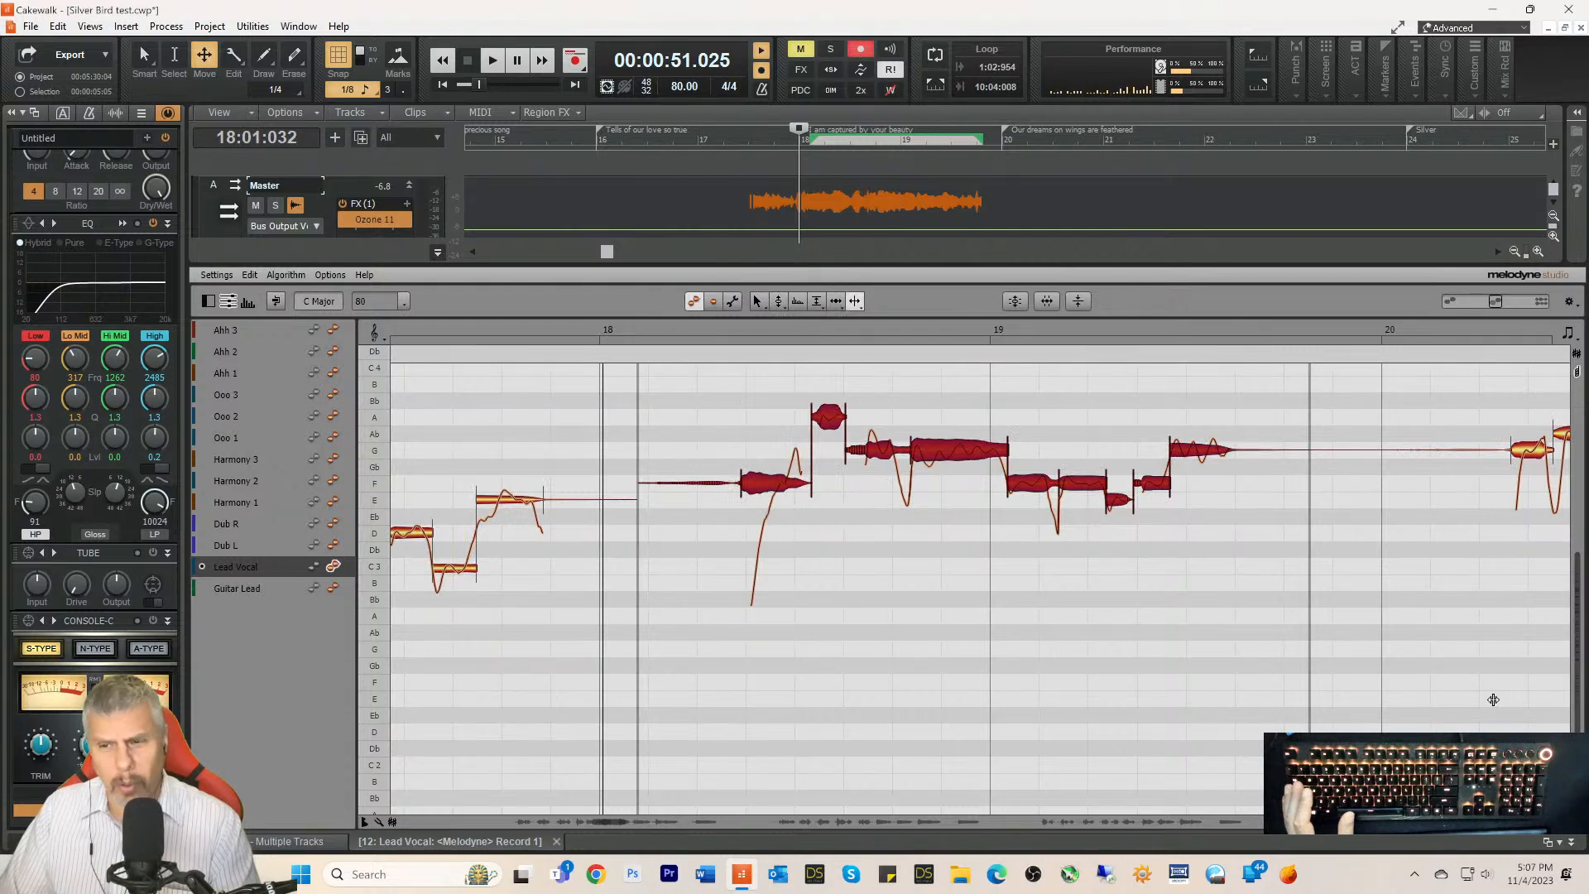
left_click(1570, 842)
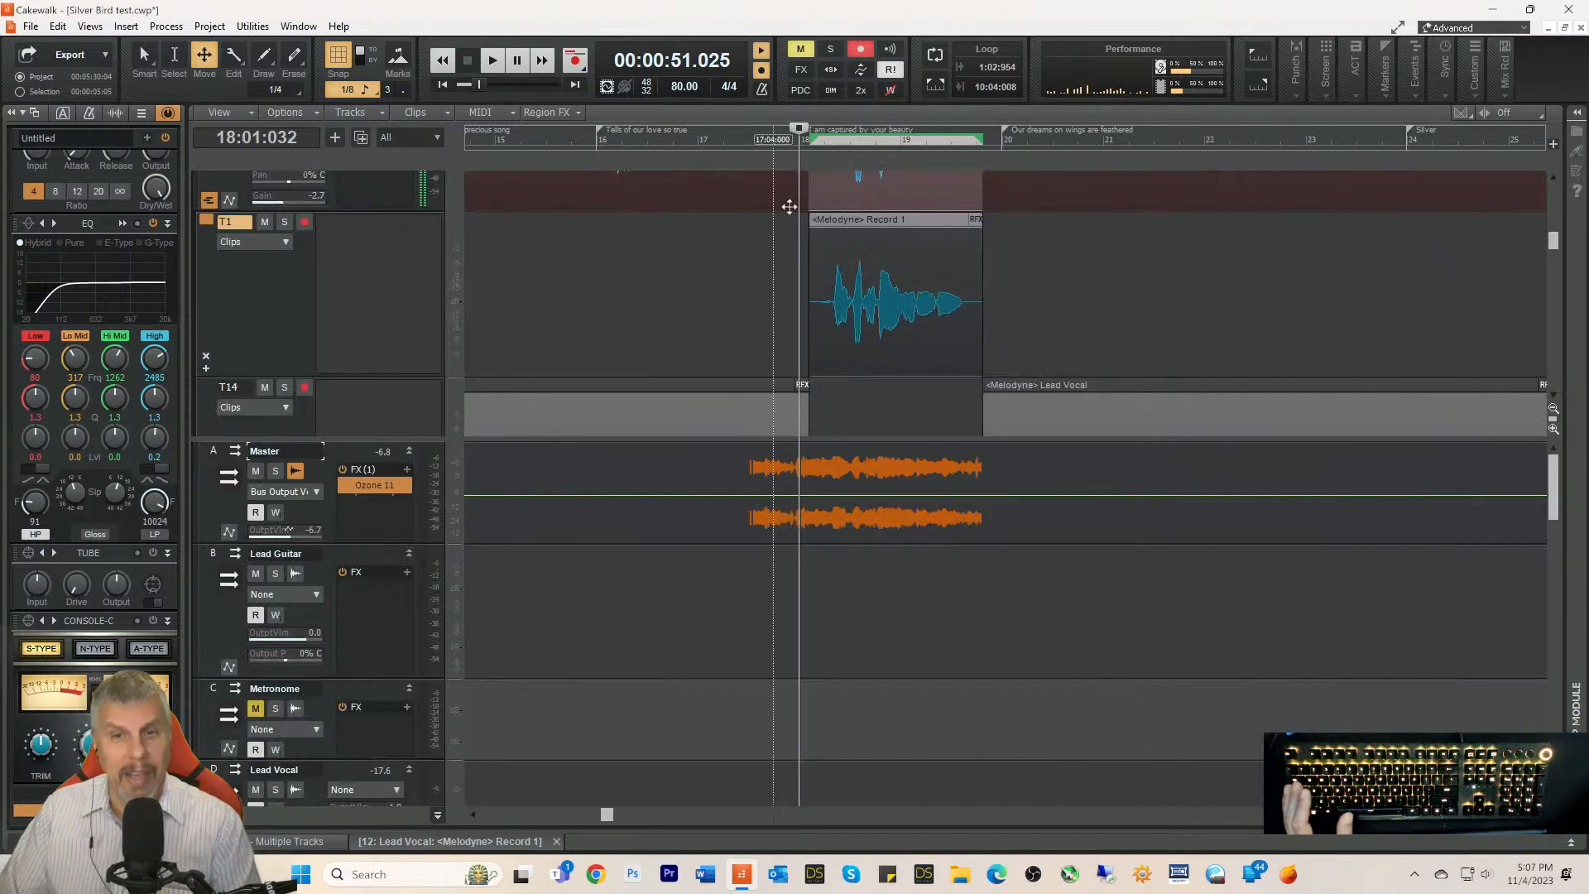
Step: Undo the deletion of the original vocal's muted section on lane T14
scroll(911, 295, "down", 3)
scroll(915, 308, "down", 1)
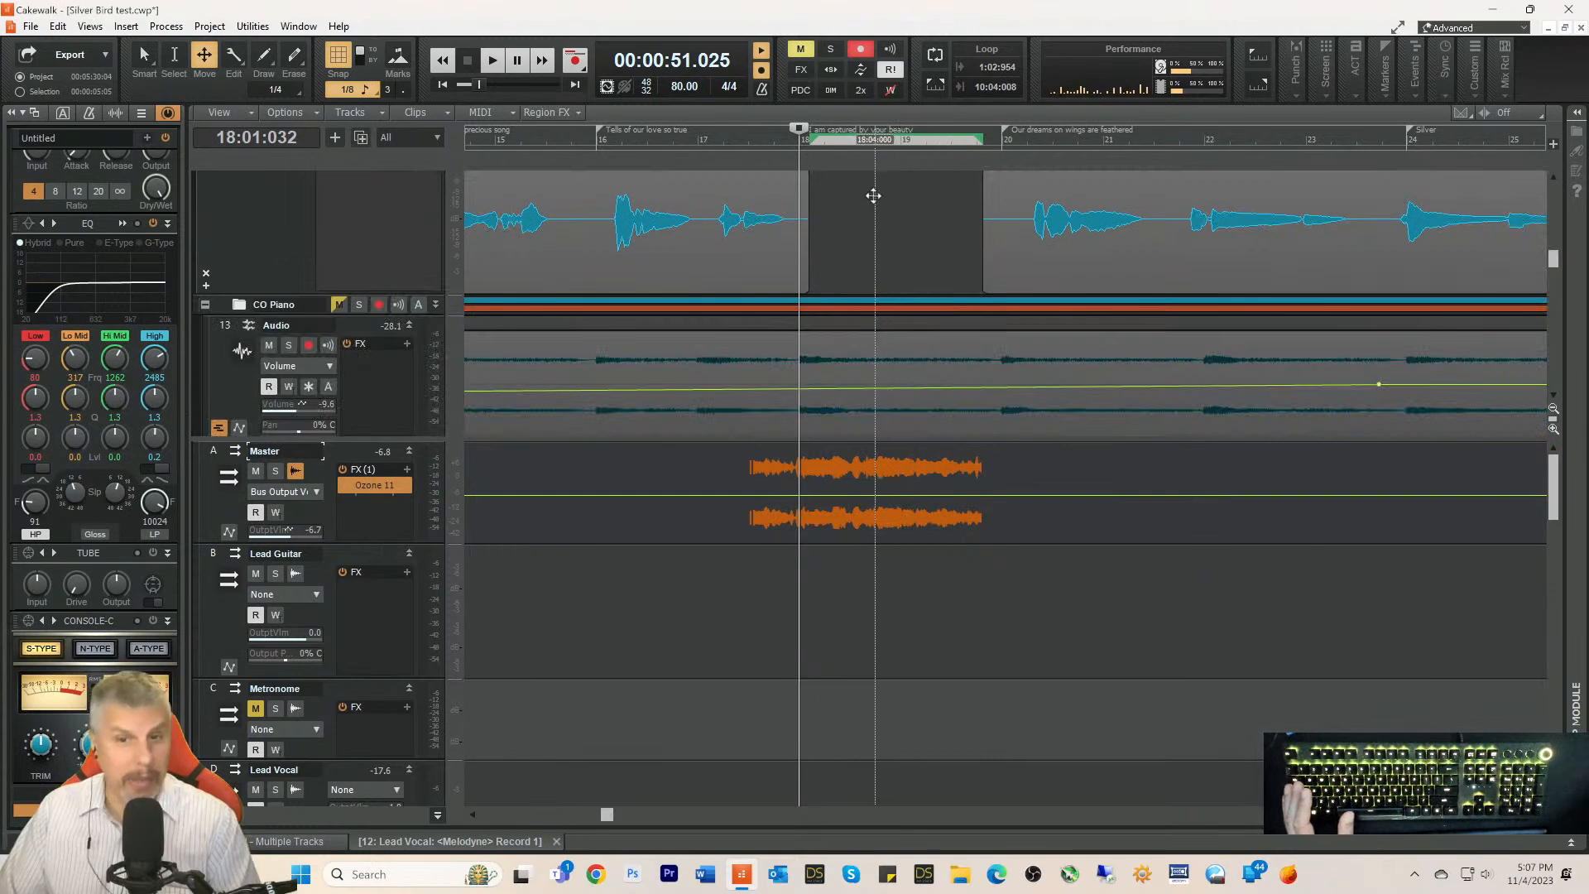
scroll(885, 242, "up", 1)
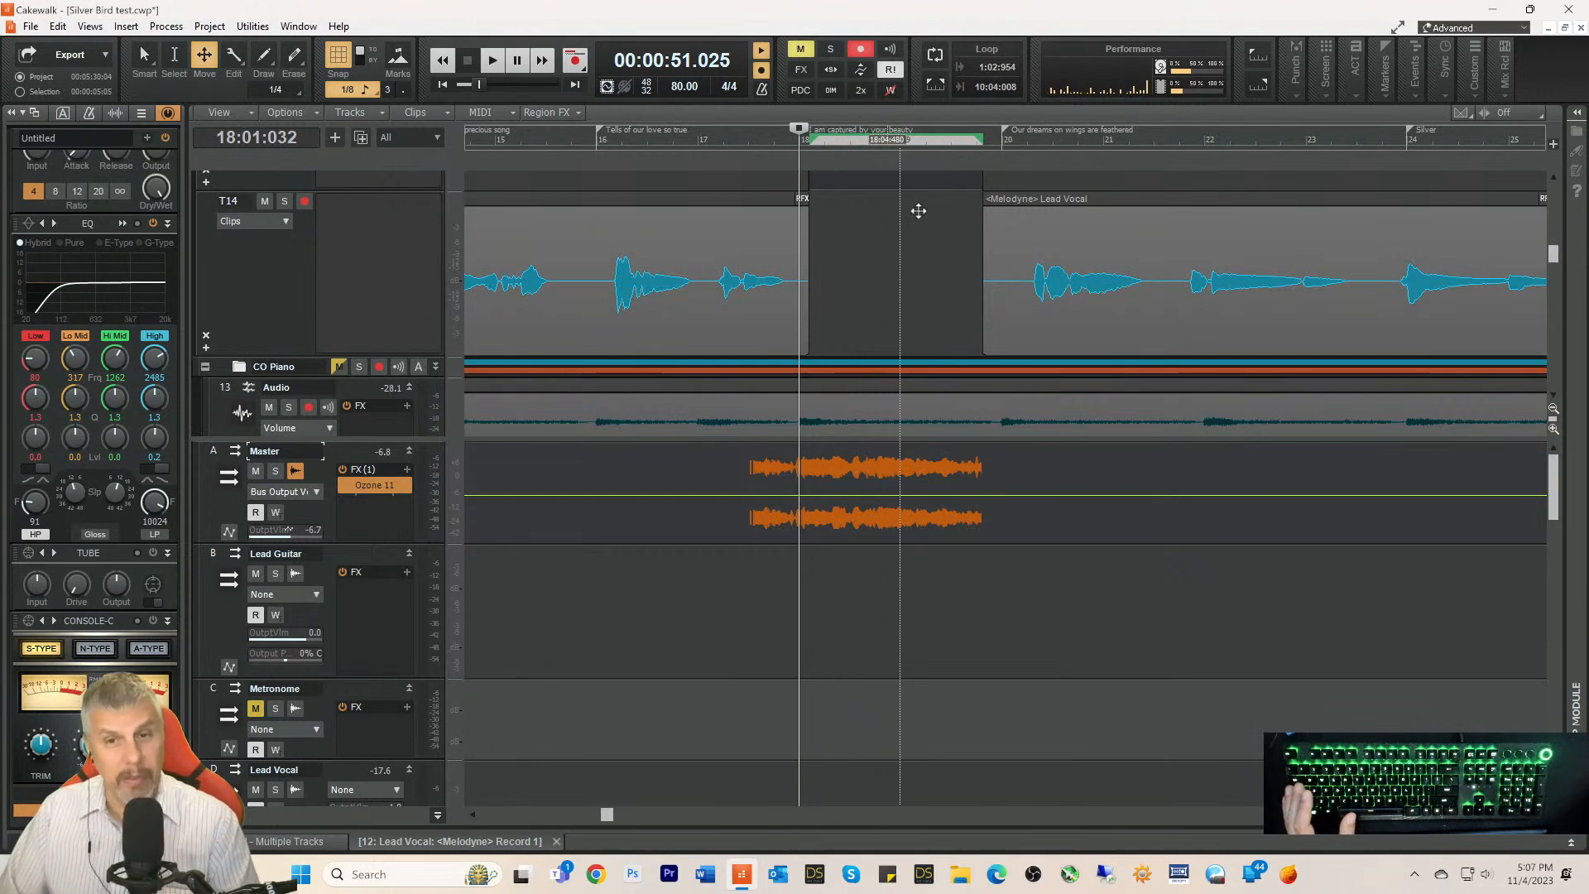
scroll(883, 298, "up", 1)
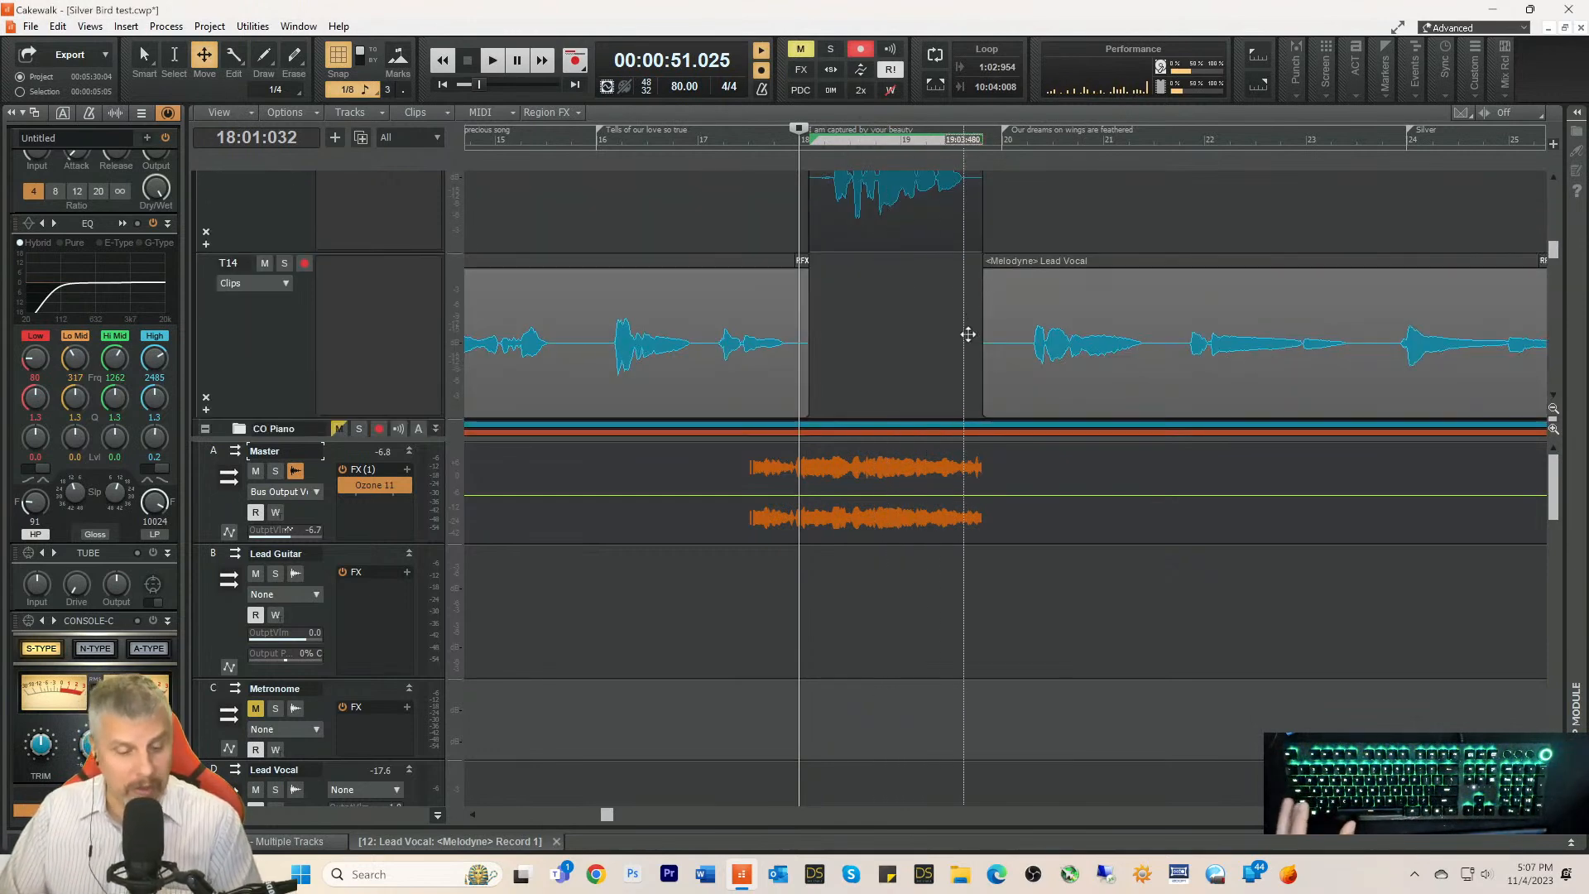
key("ctrl+z")
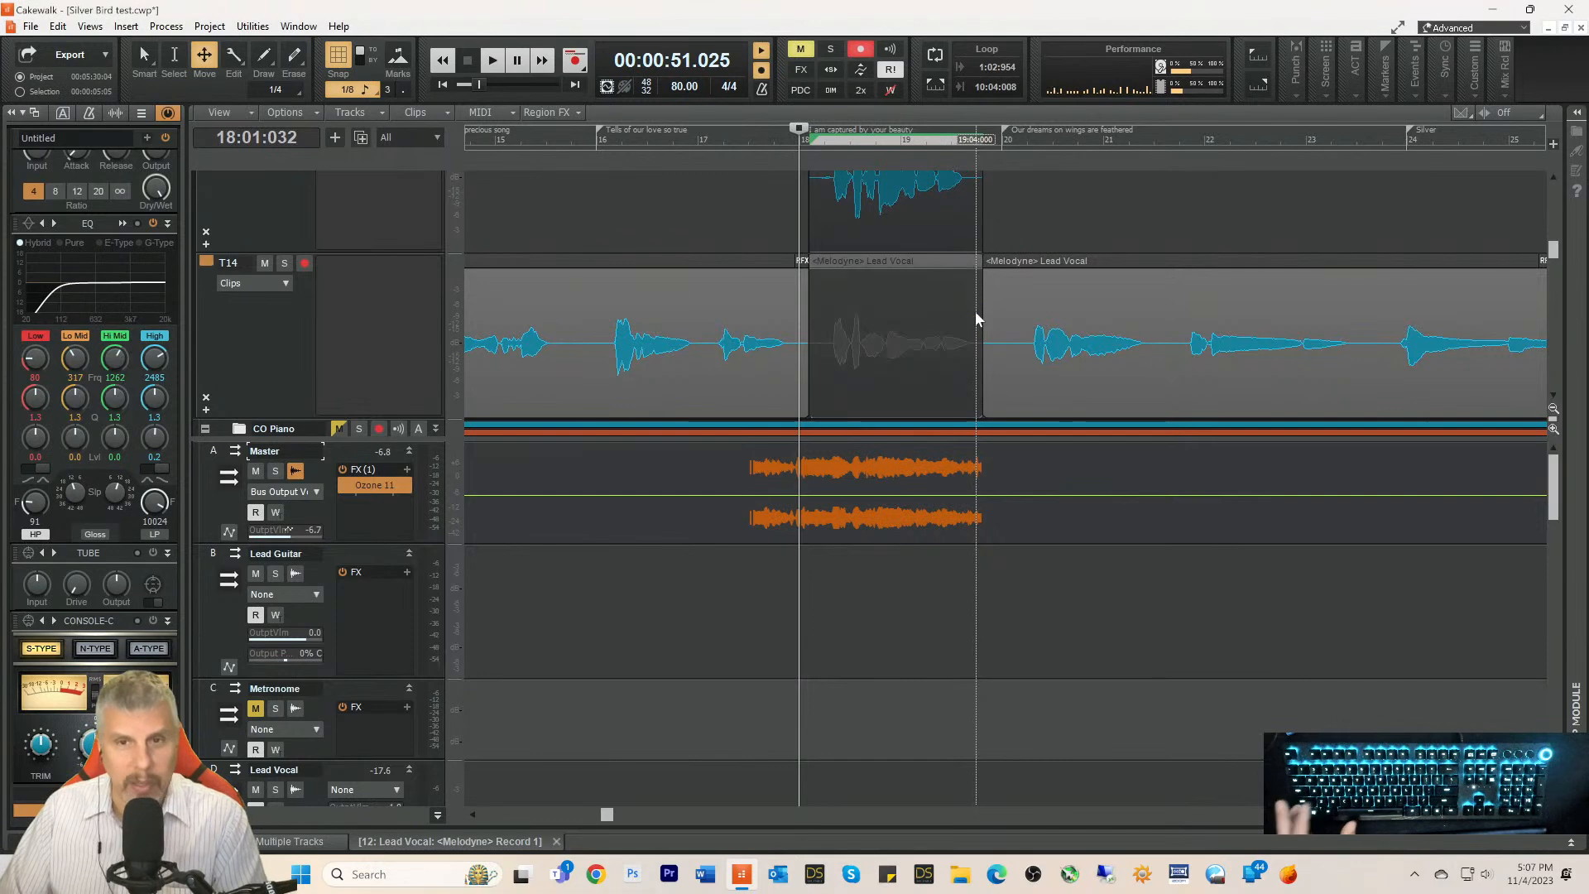
Step: Activate the original vocal section on lane T14 in place of the new take, using the Smart tool
scroll(869, 298, "up", 1)
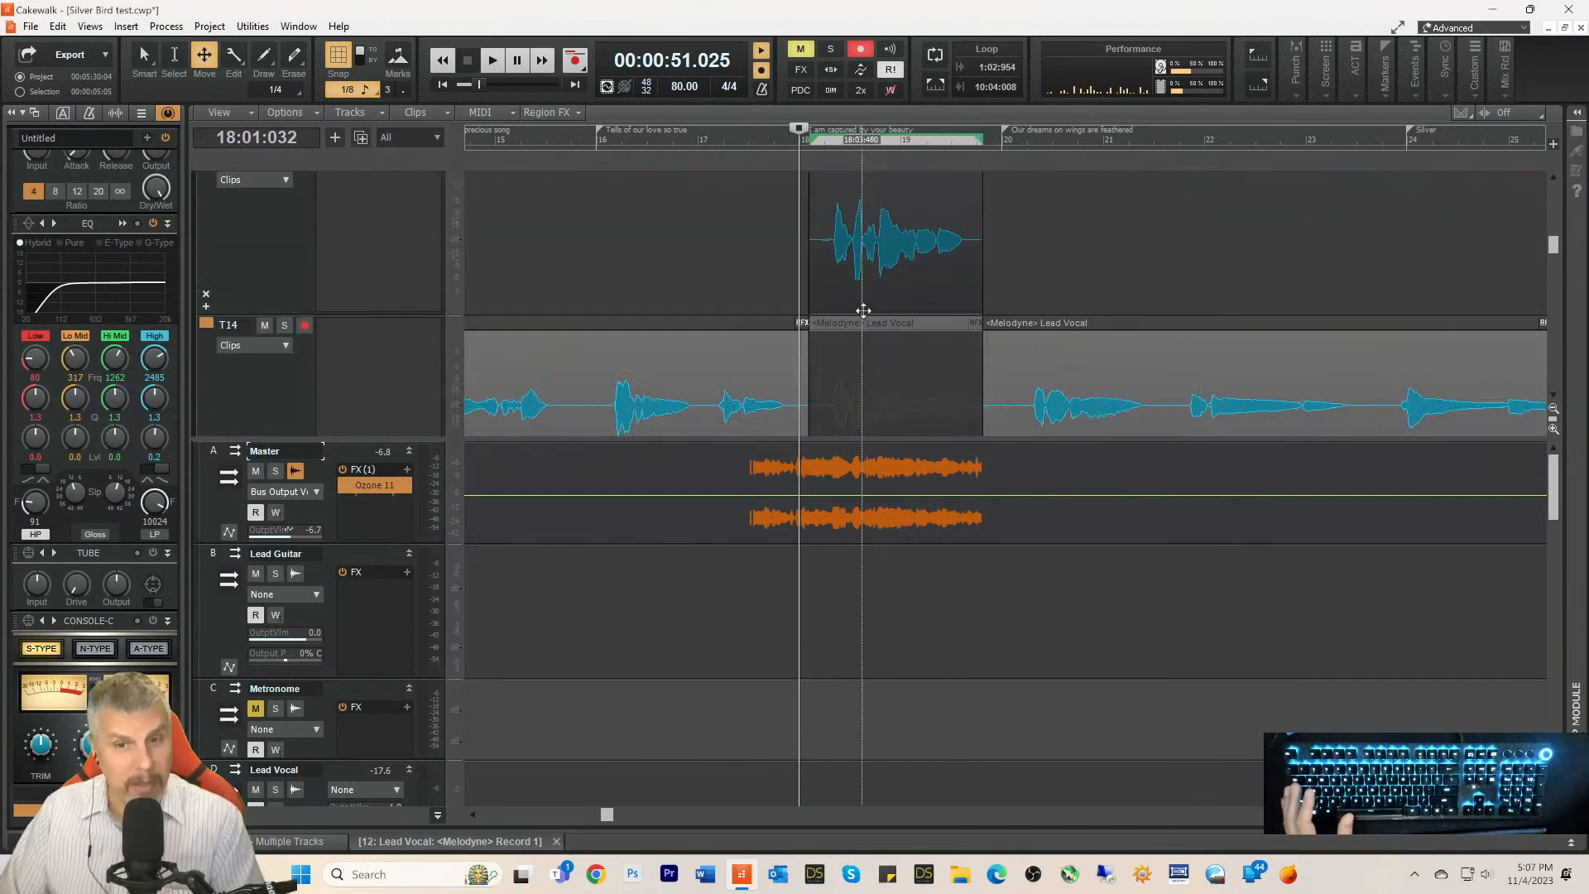
key("t")
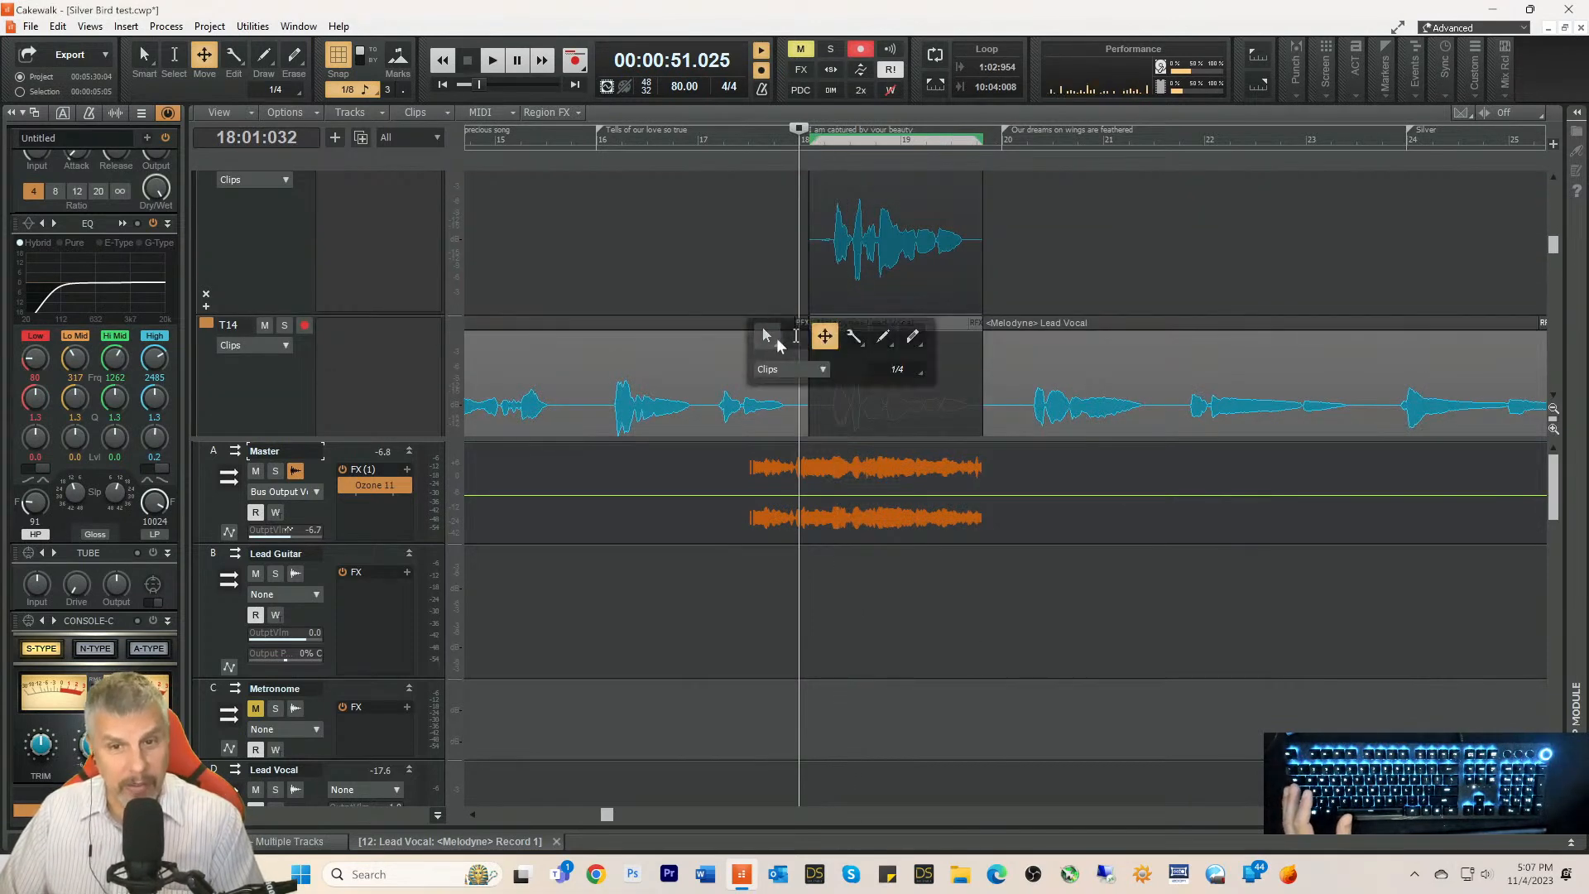
left_click(763, 338)
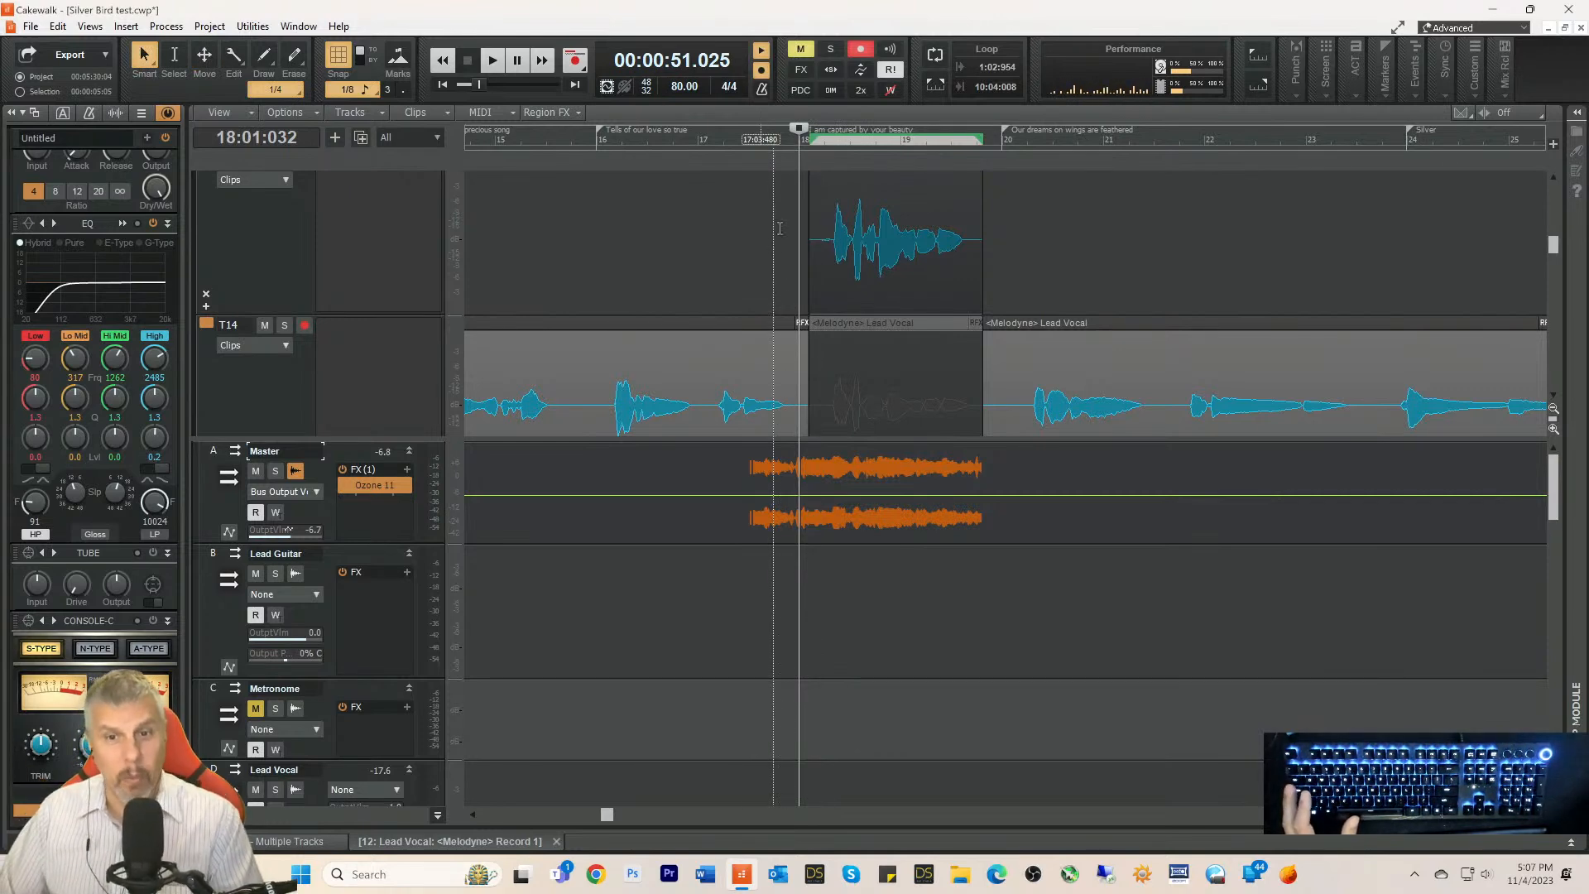
left_click(820, 403)
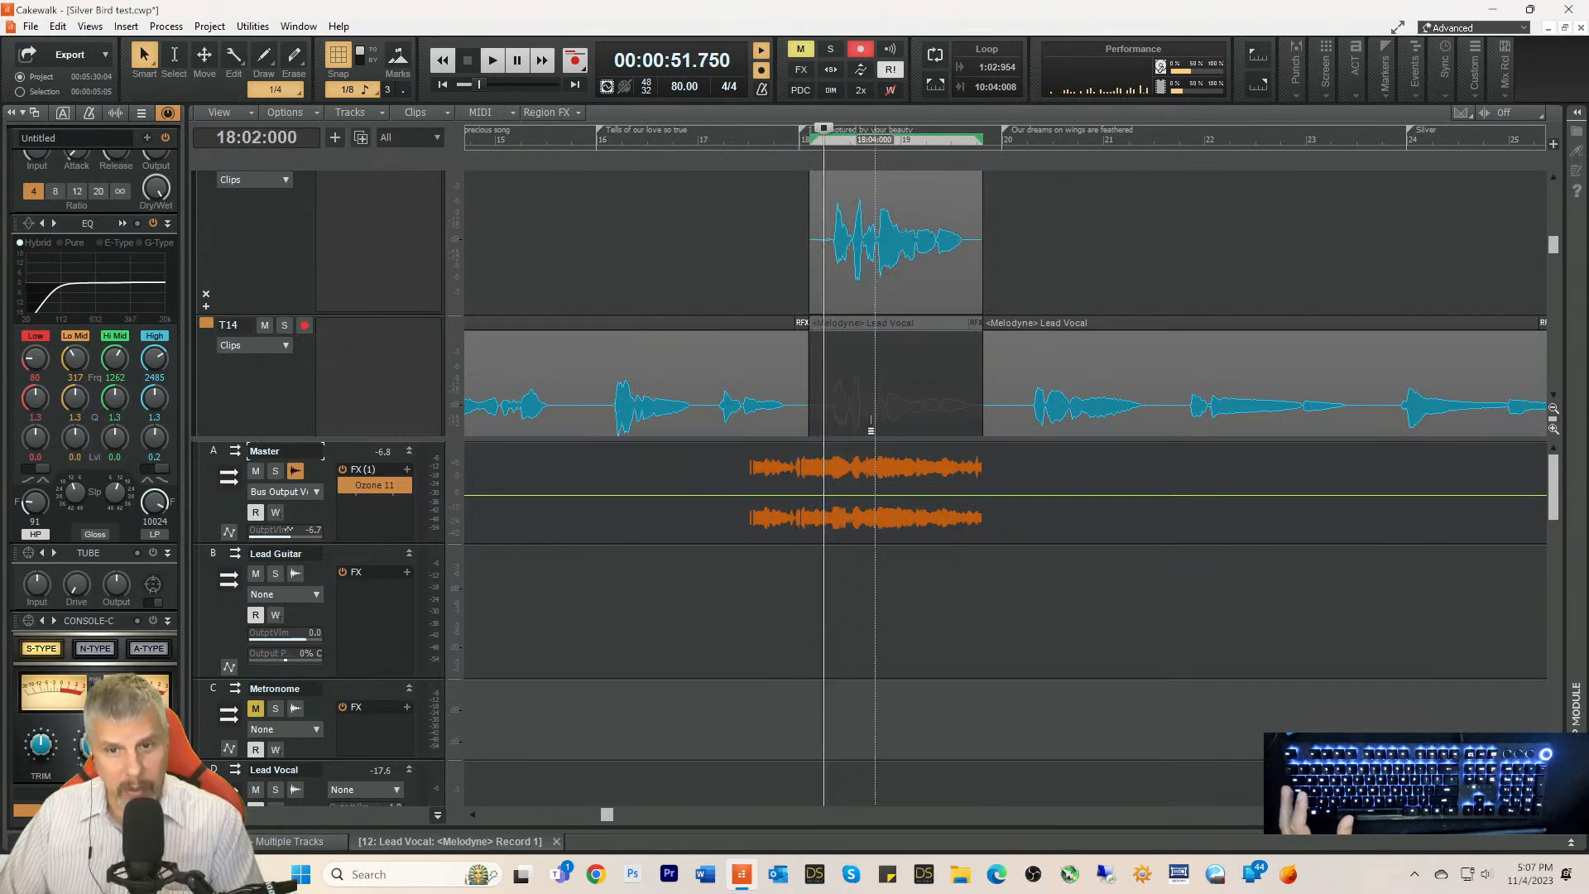
left_click(873, 424)
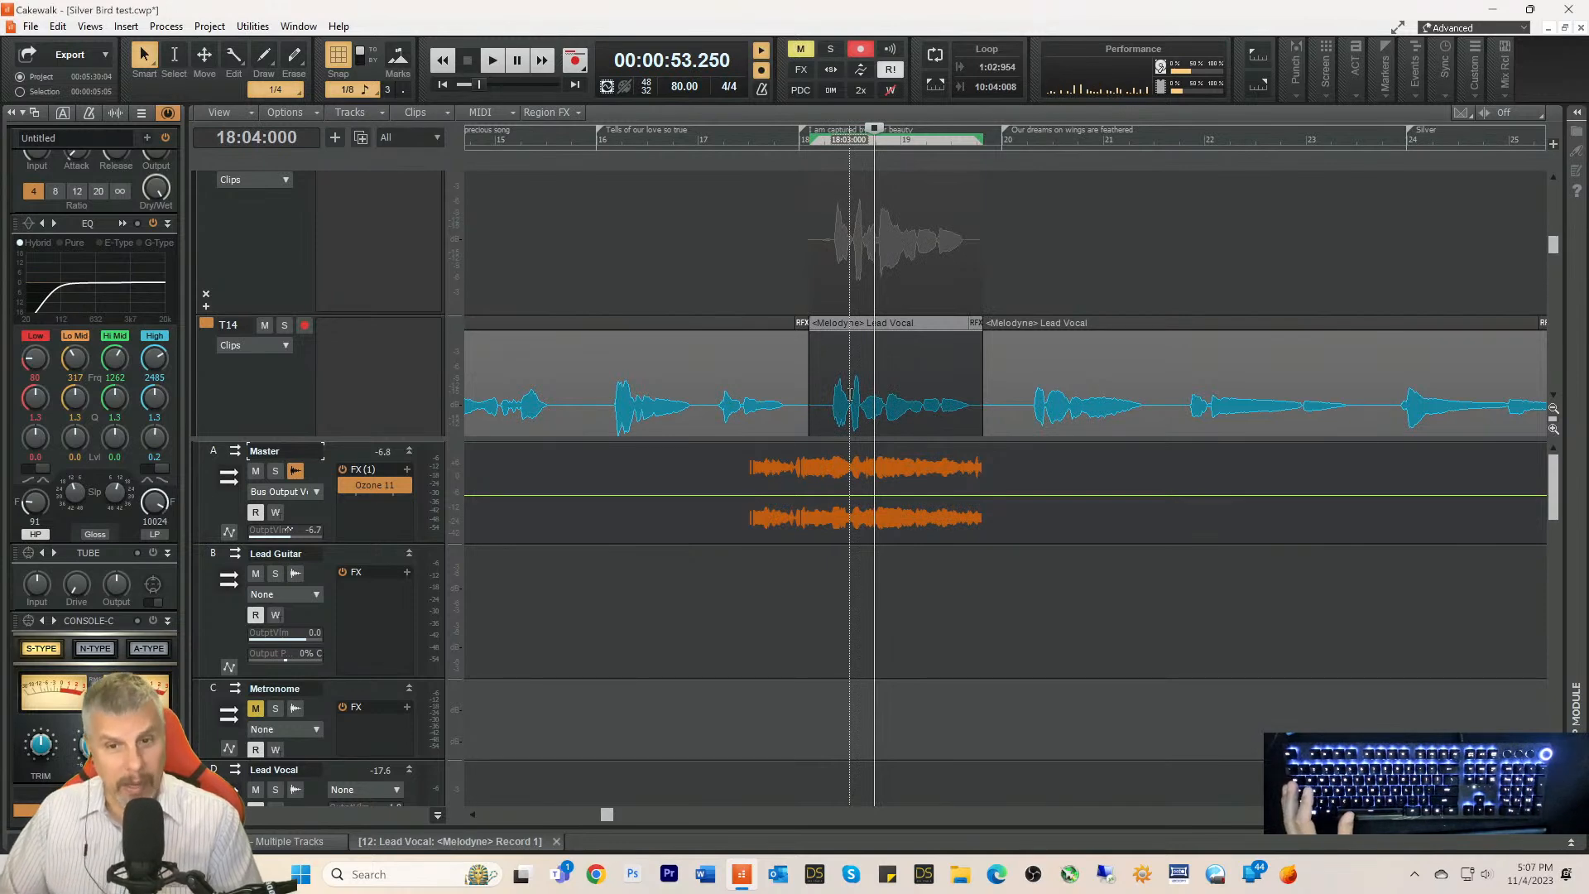
Step: Play the original lane T14 section in the Melodyne editor from 18:02:000, and collapse the editor
double_click(823, 412)
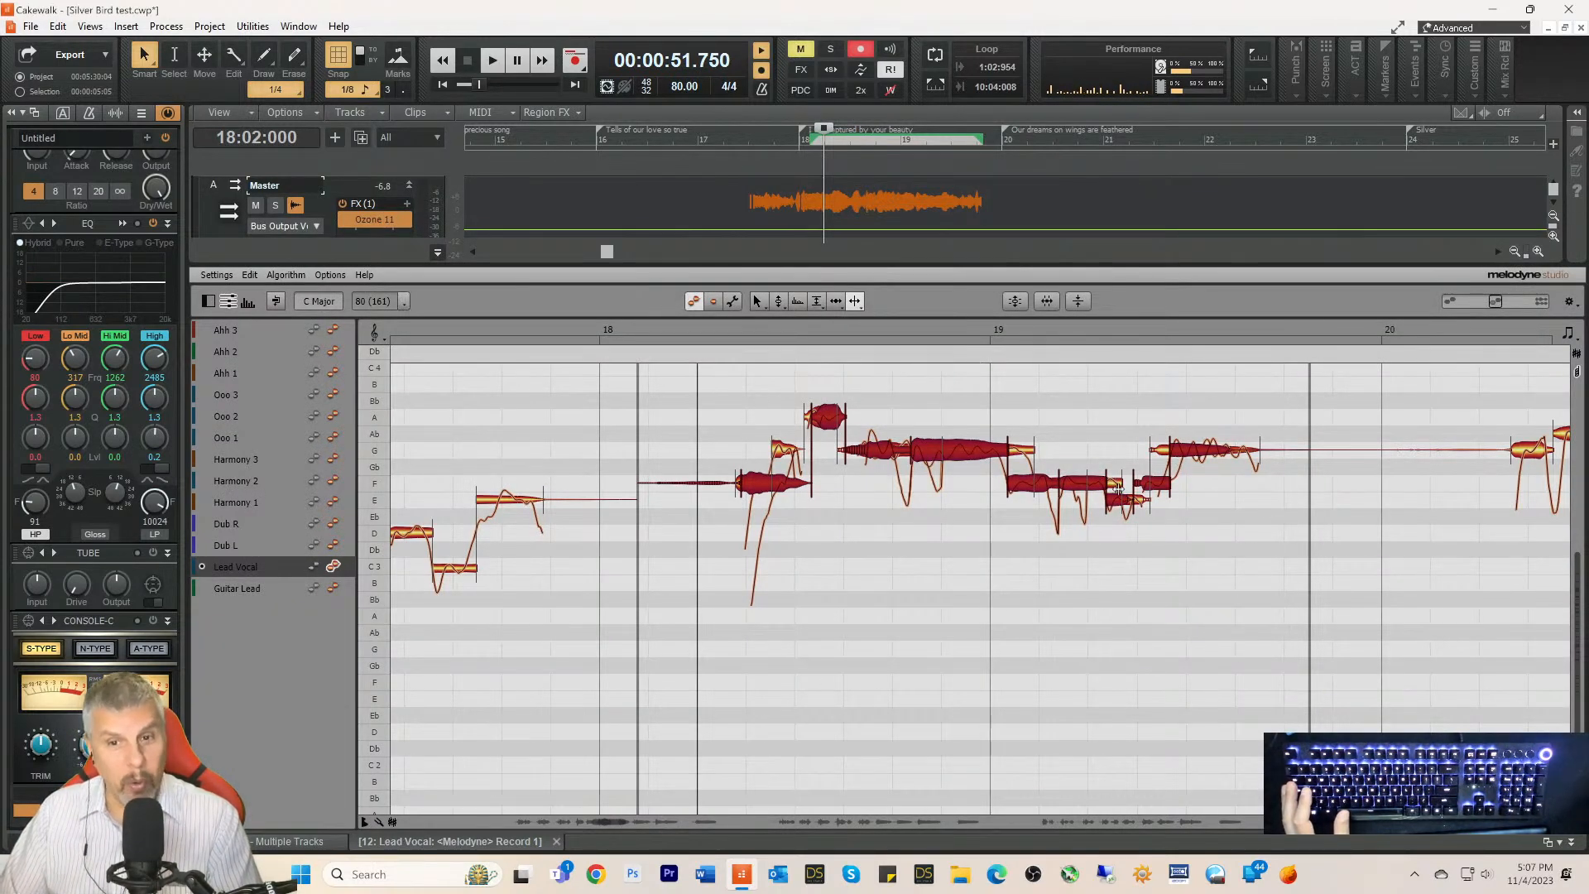
key("space")
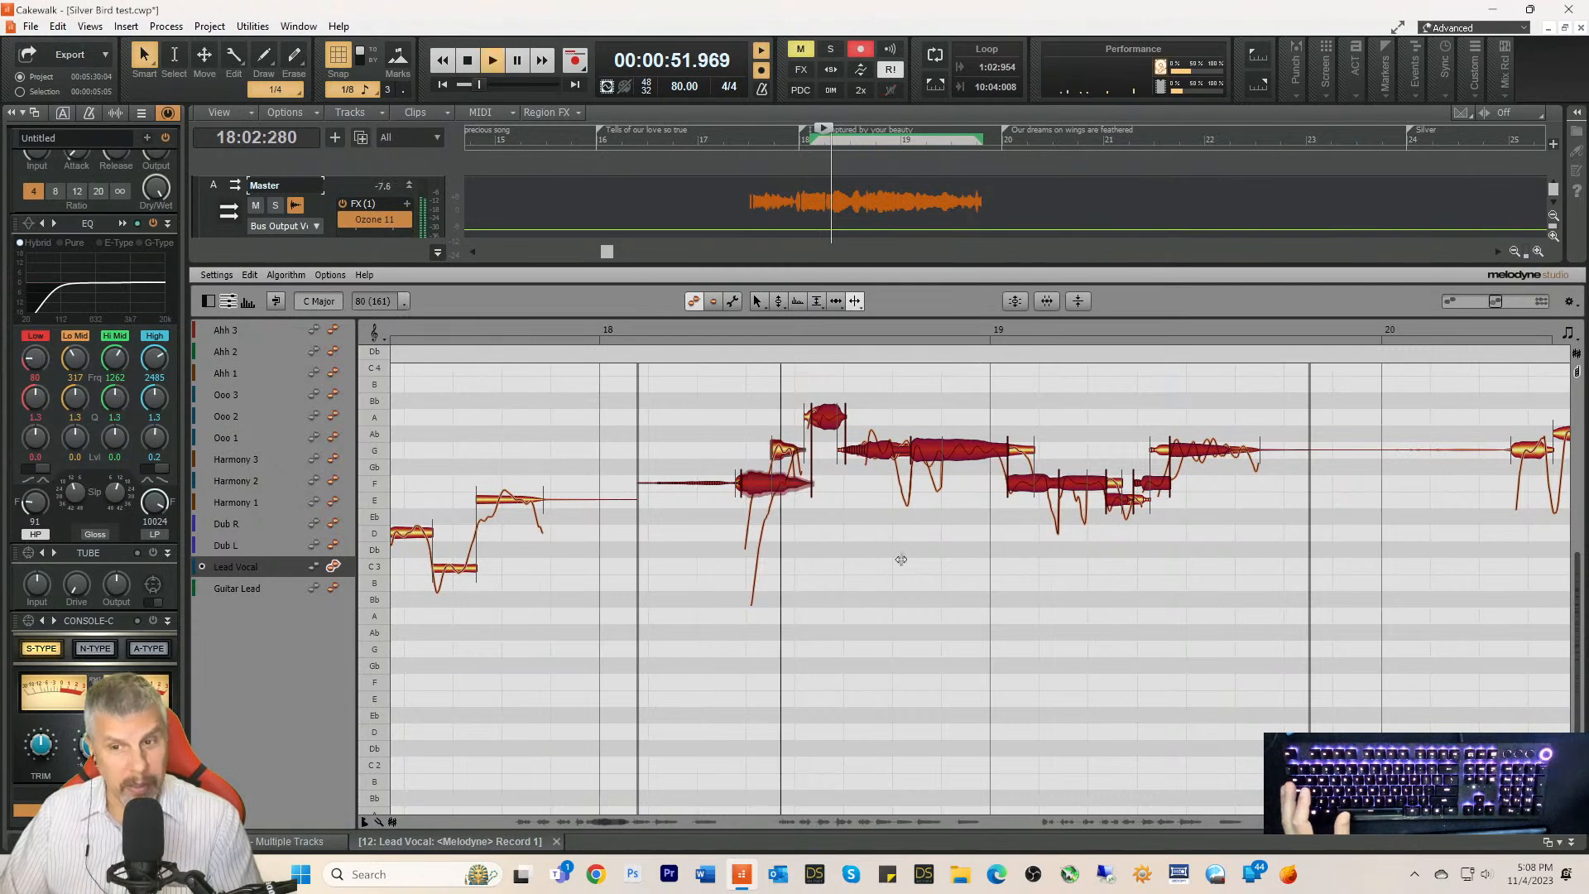
key("space")
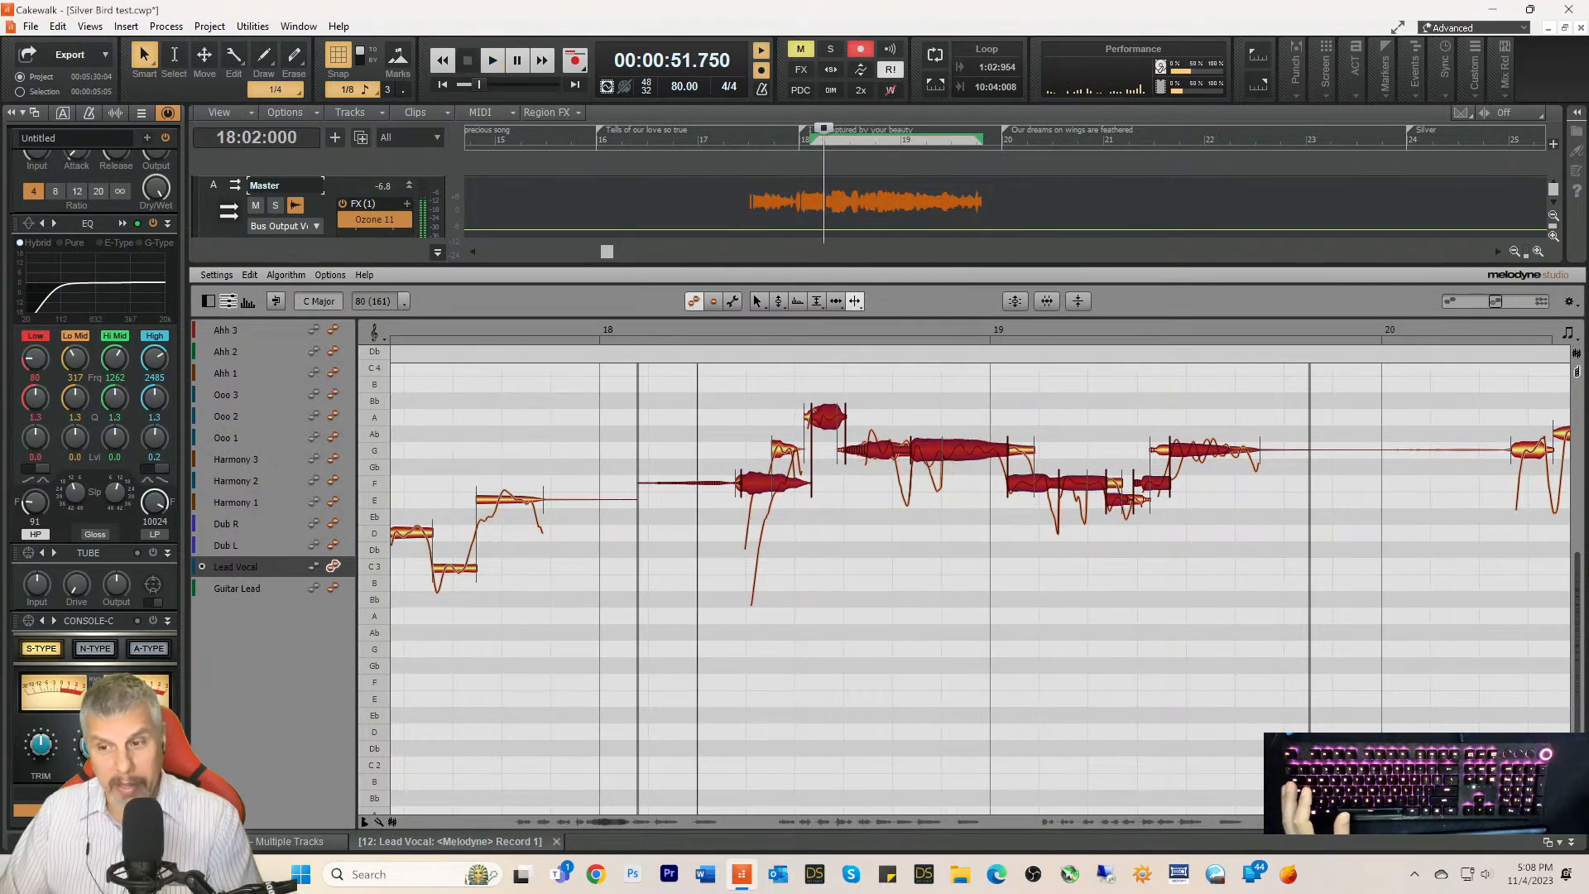
left_click(1571, 843)
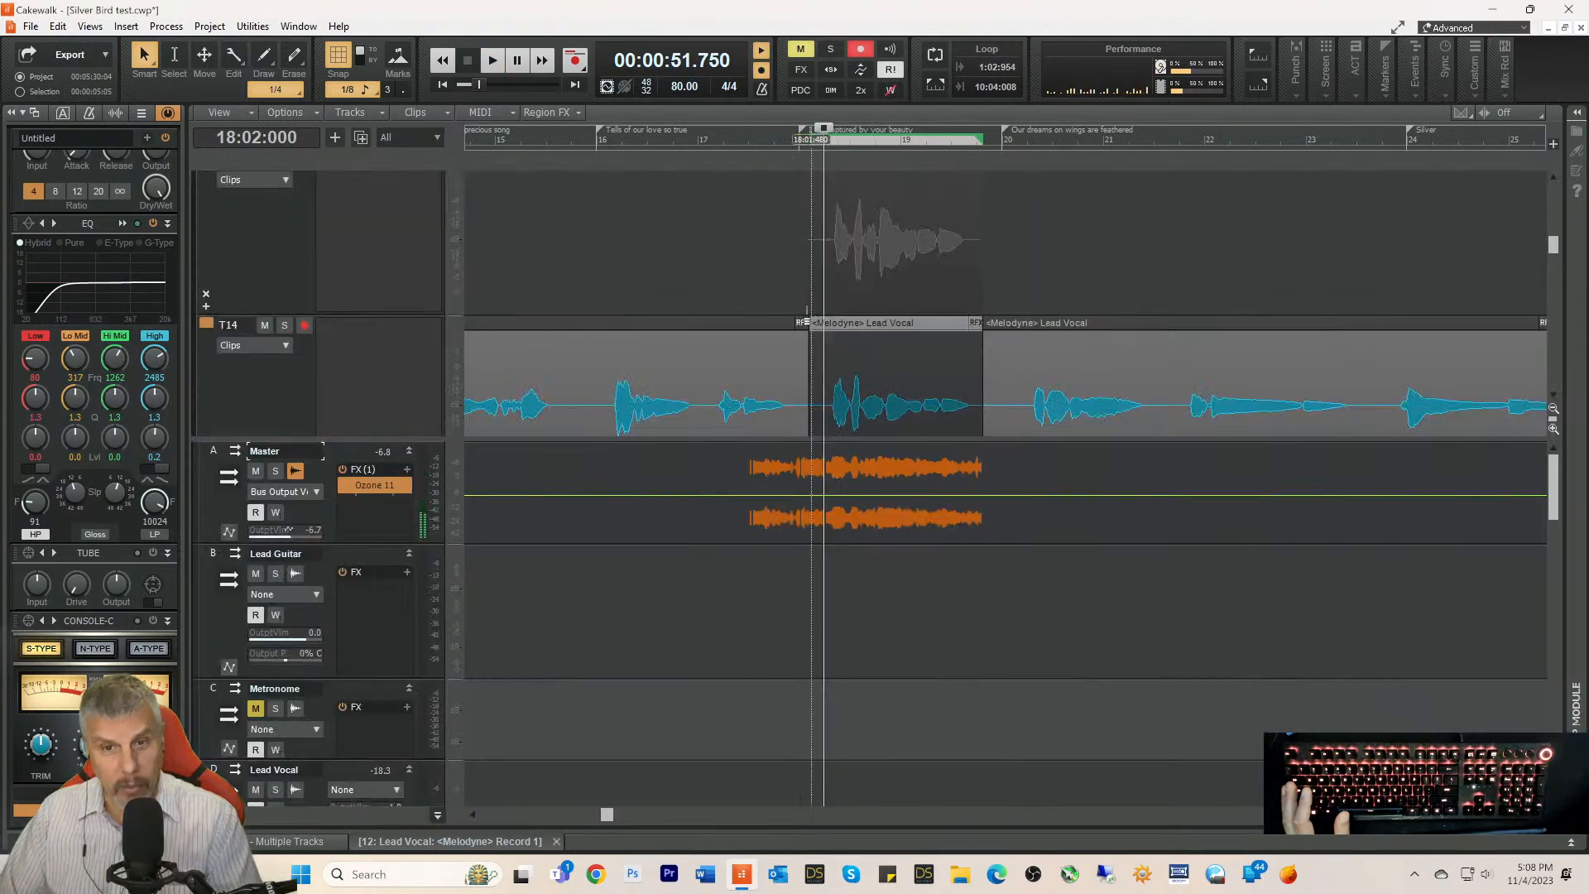
Step: Reactivate the new take on lane T1 and play it in the Melodyne editor from 18:02:000
left_click(824, 295)
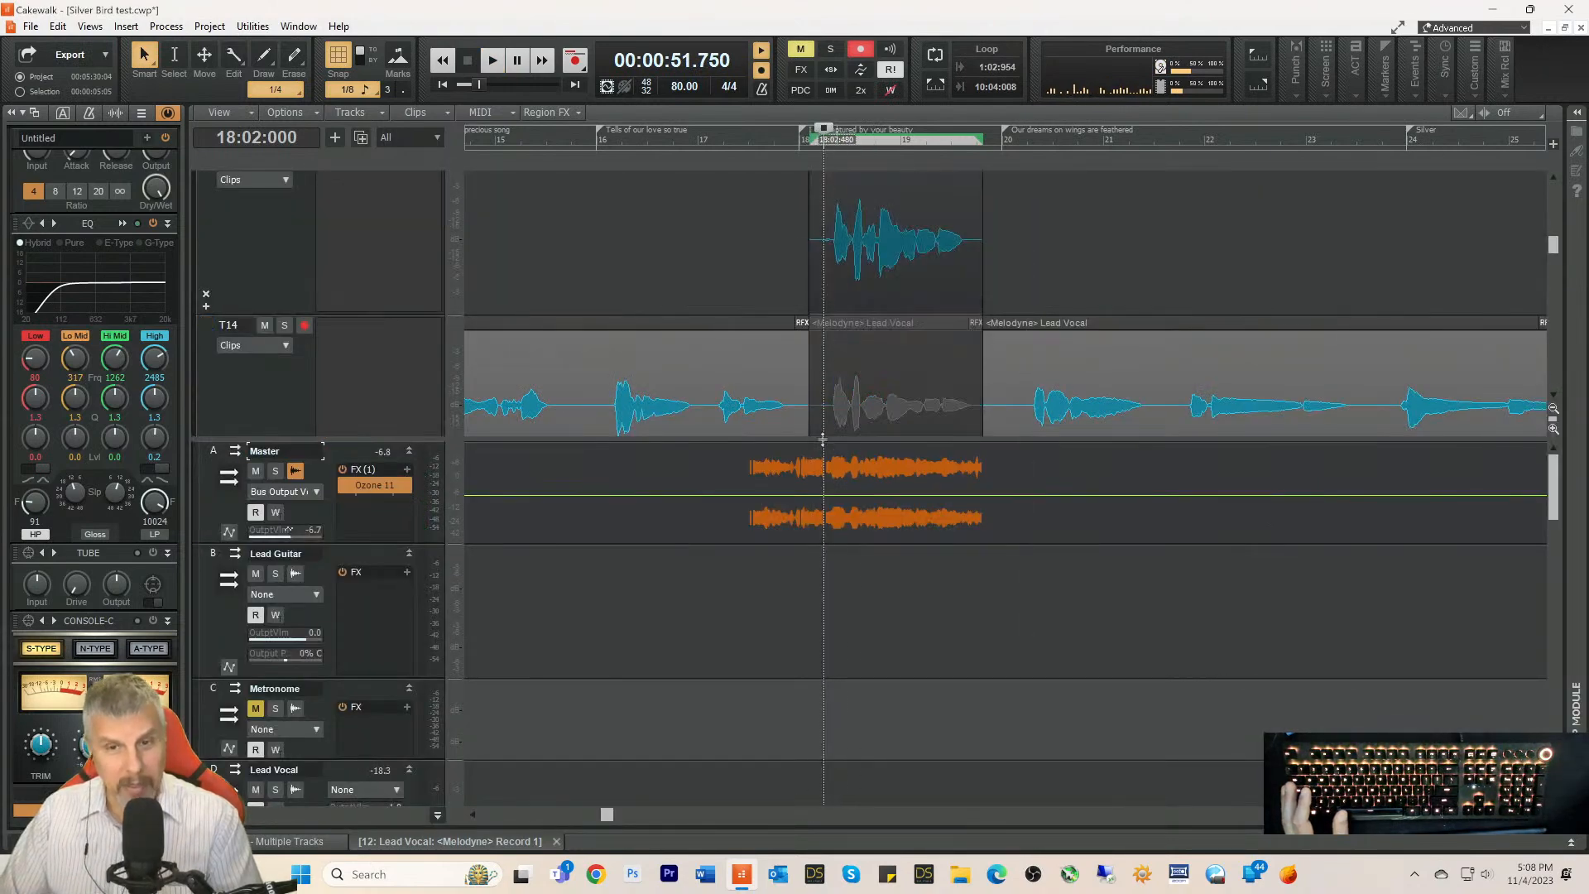
double_click(827, 275)
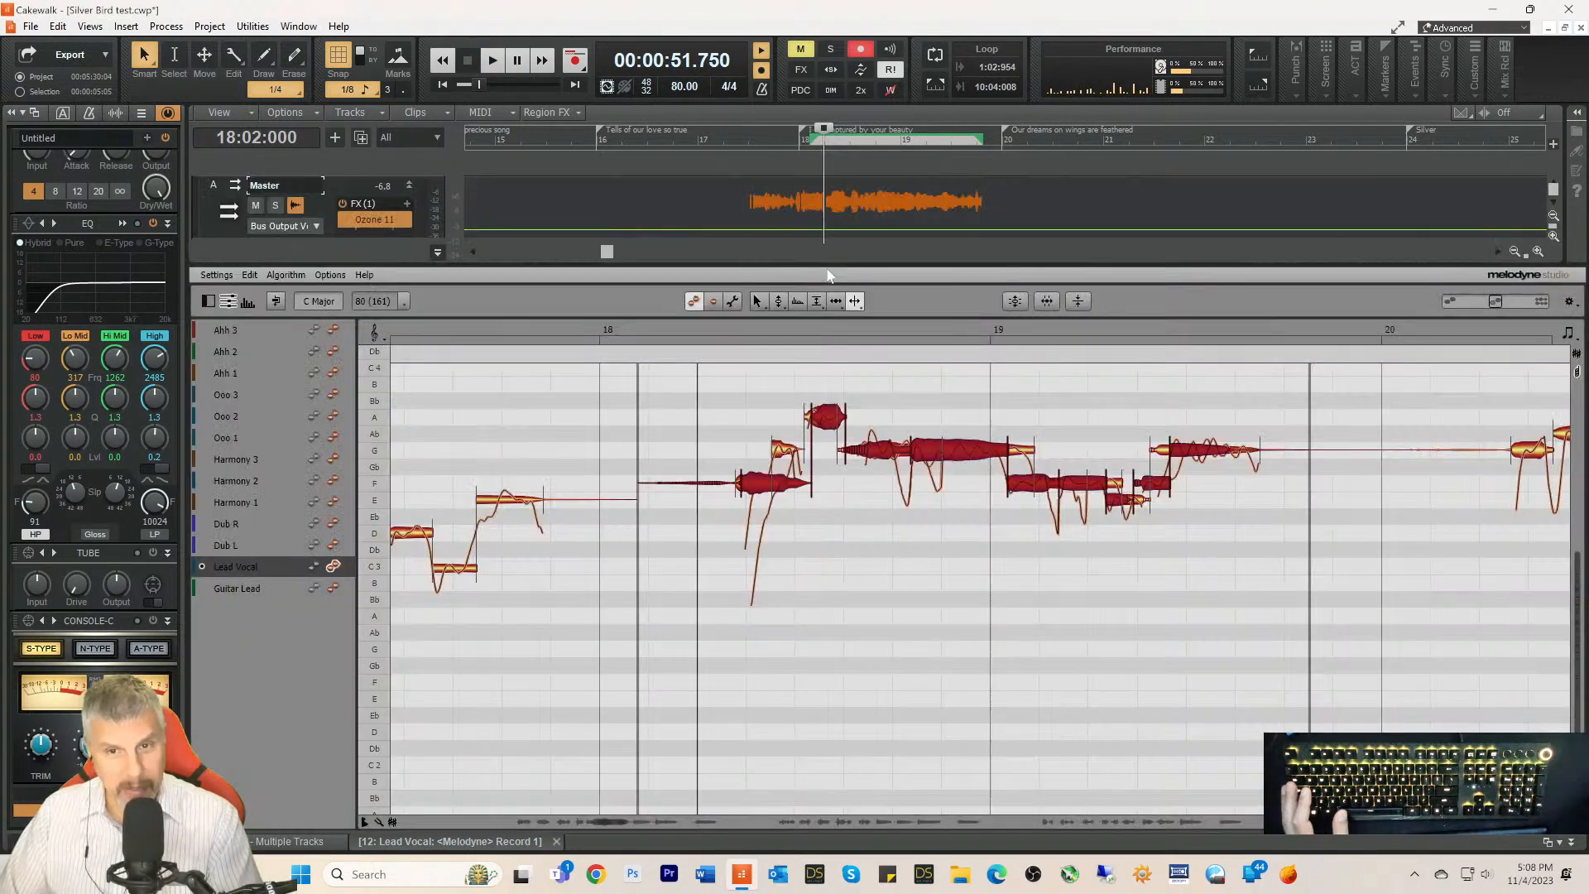
key("space")
key("space")
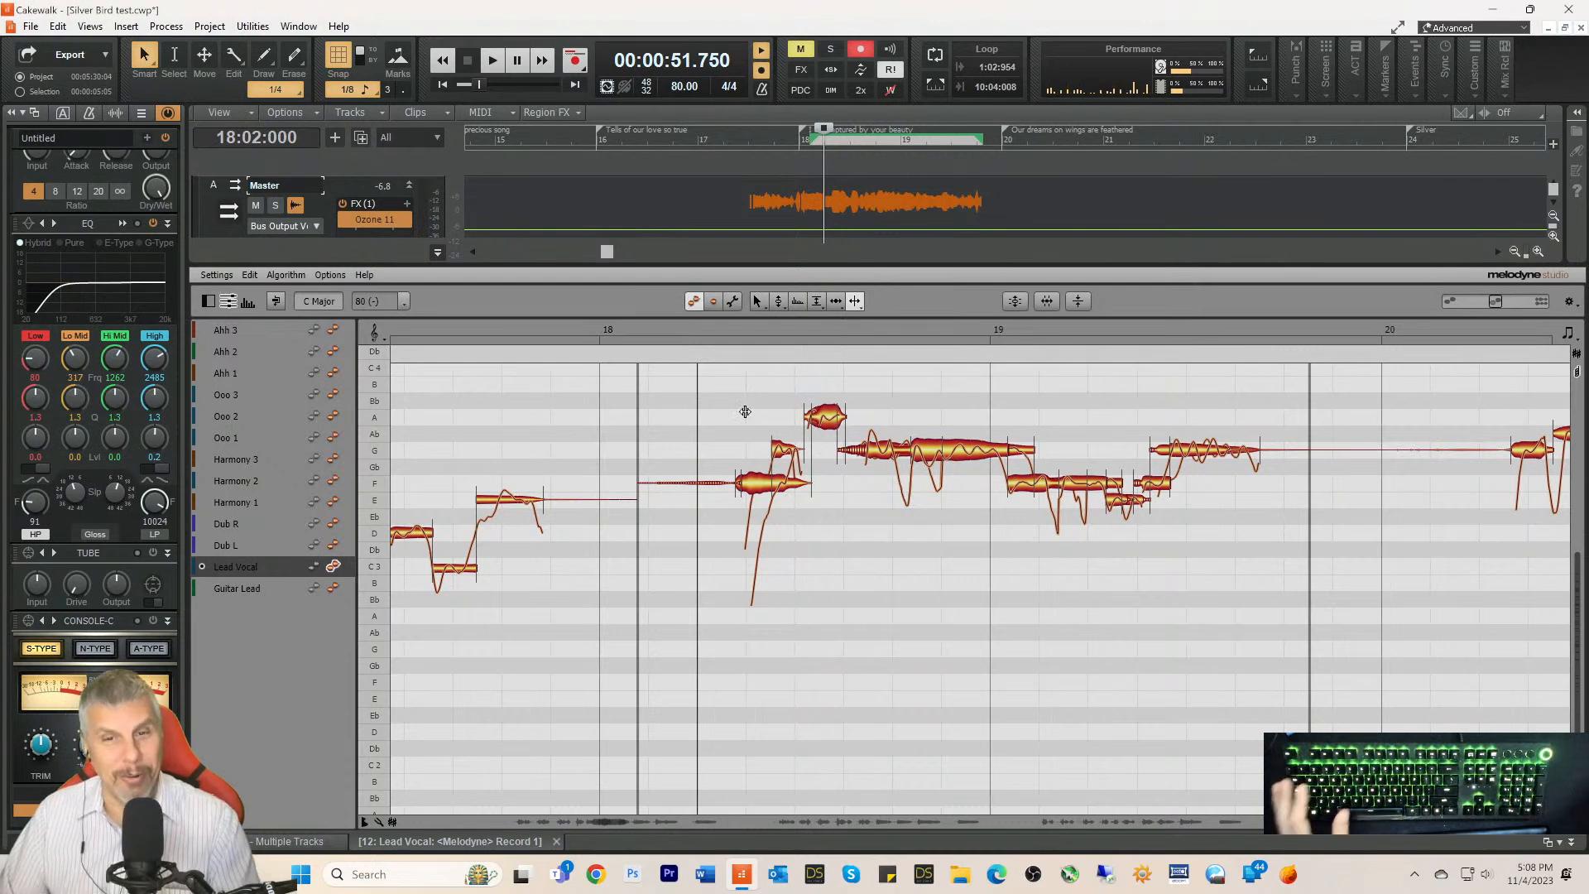
Step: Play the new take's overlapping notes in the Melodyne editor from 18:01:544, and collapse the editor
left_click(654, 339)
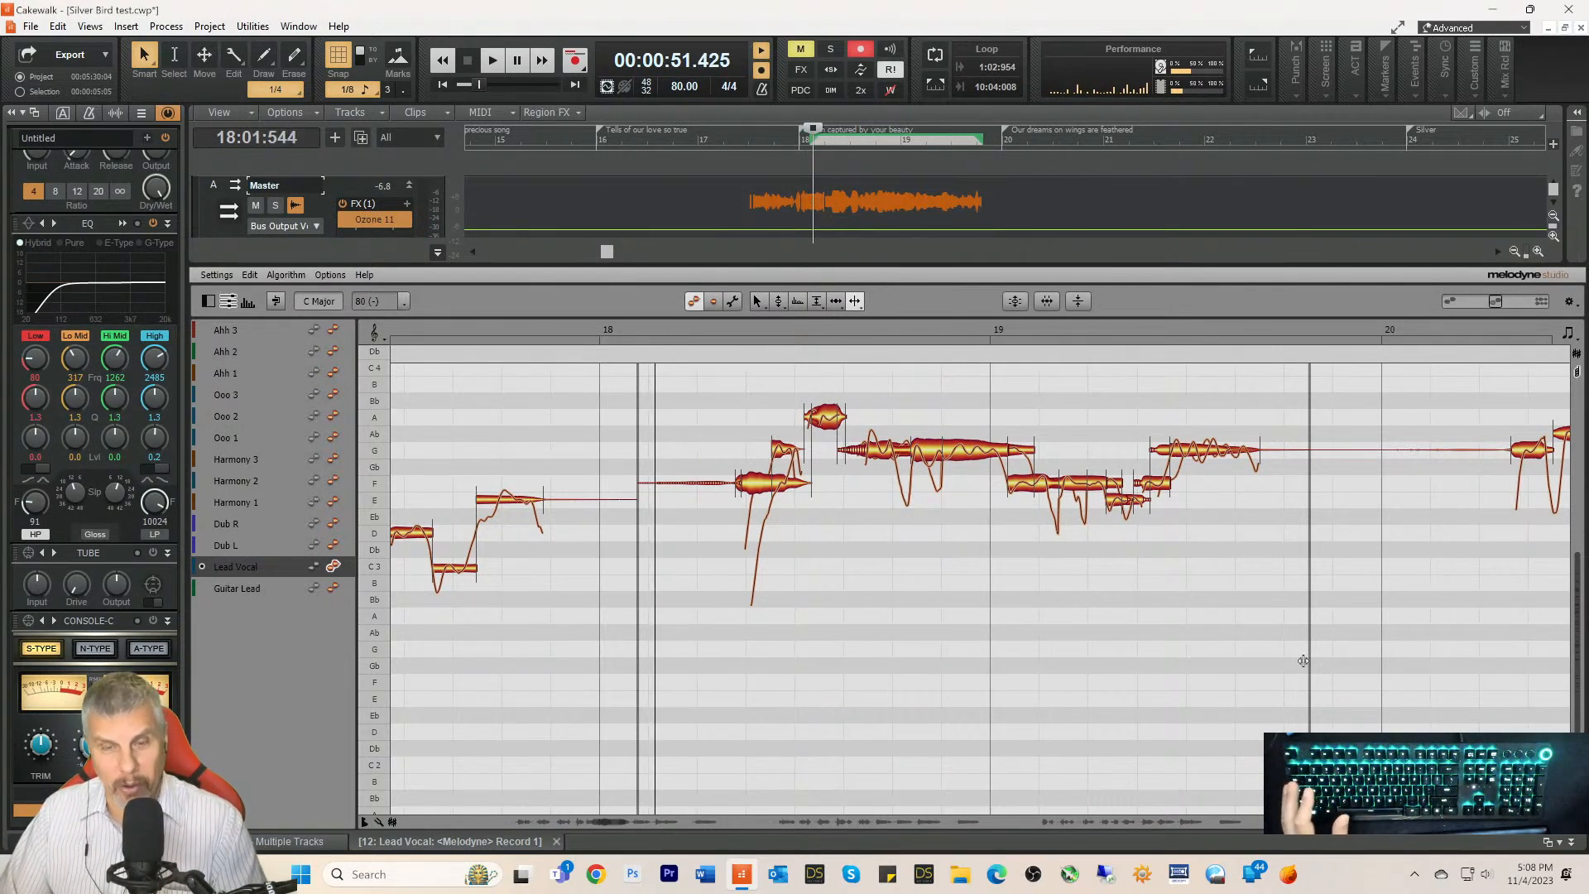
key("space")
key("space")
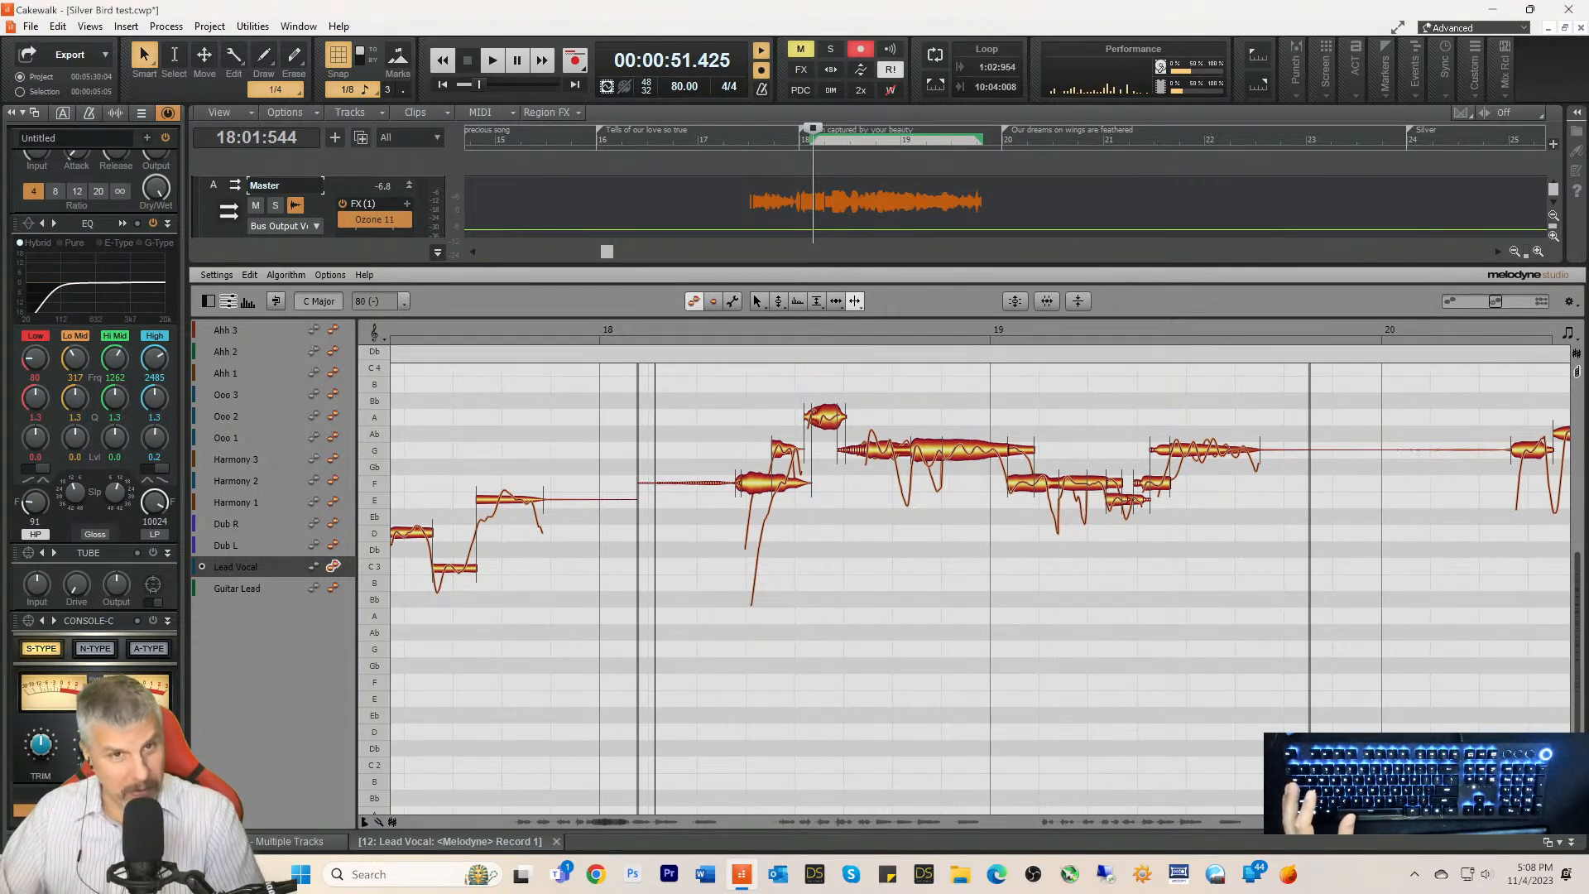
left_click(1570, 842)
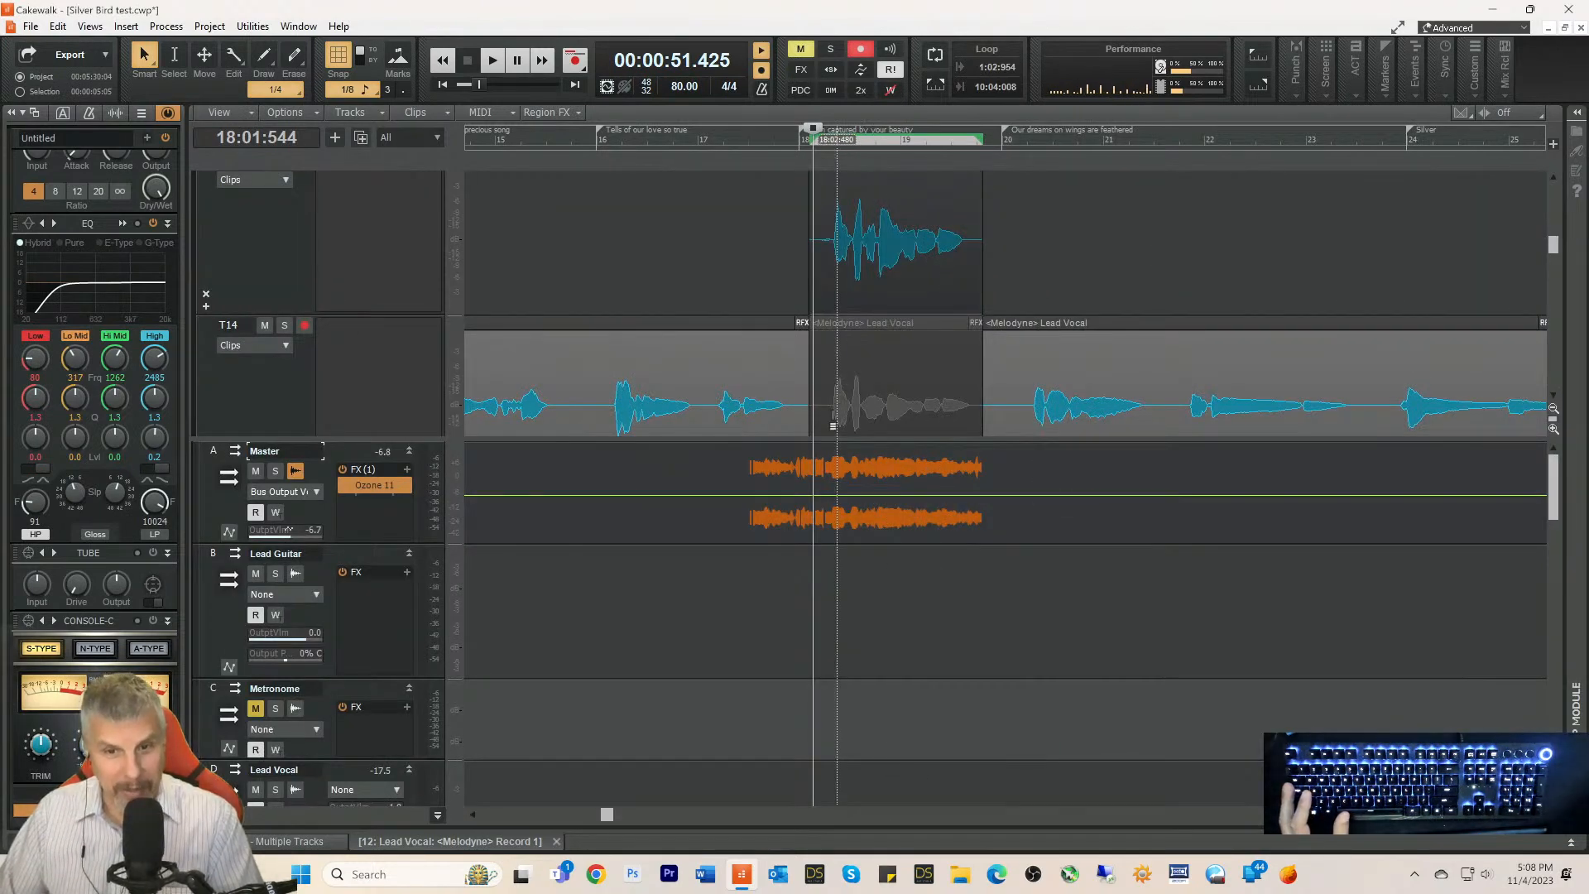
Step: View the original lane T14 section in the Melodyne editor with the playback position at 18:01:829, and collapse the editor
double_click(833, 422)
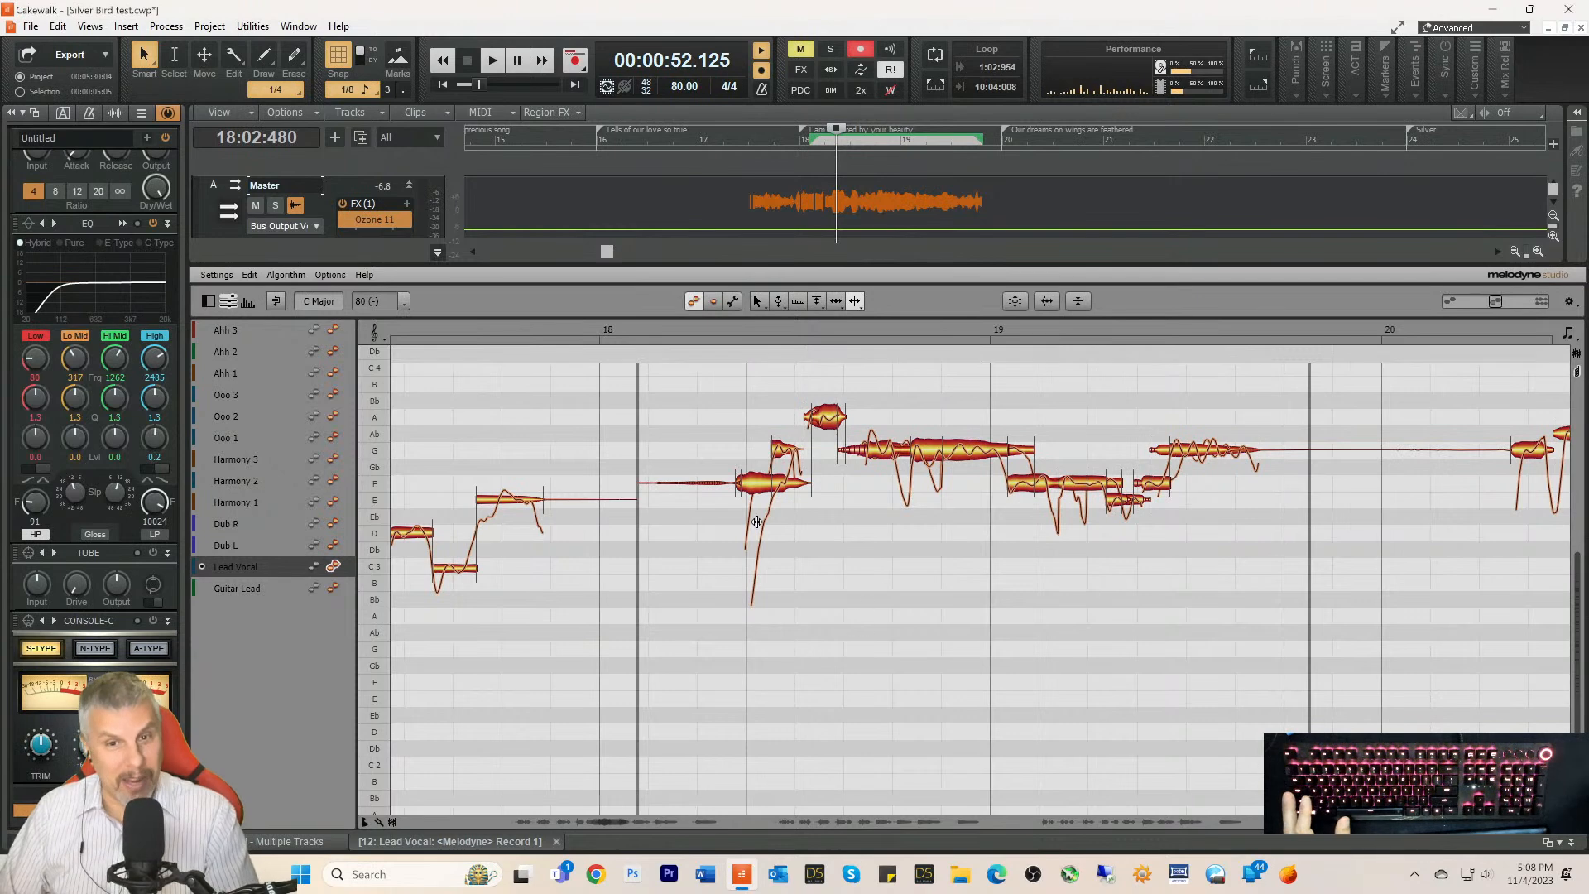
left_click(683, 329)
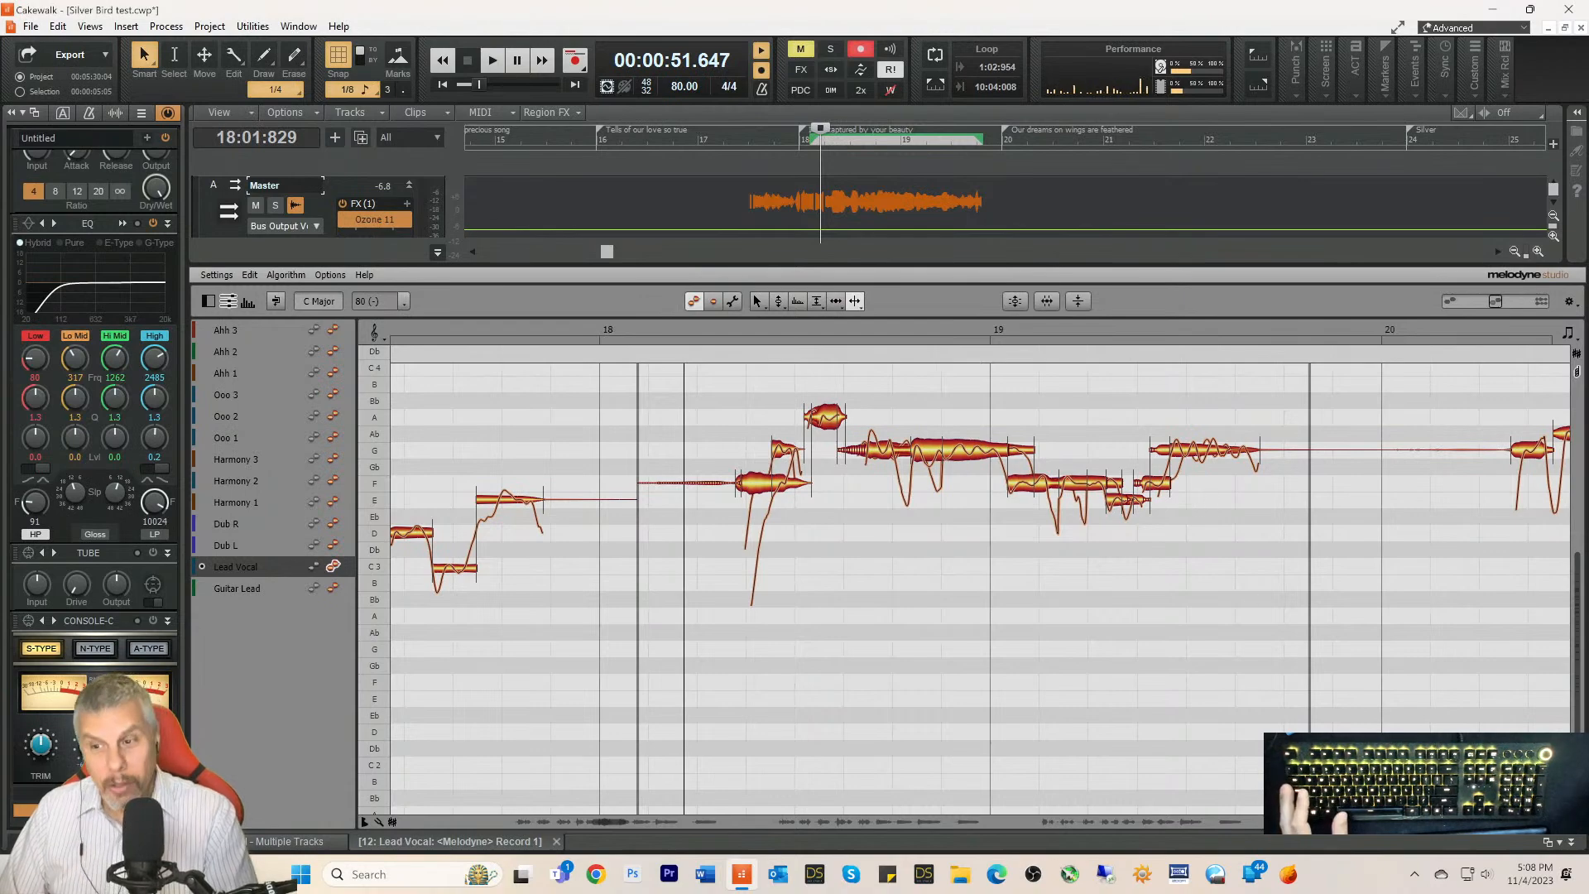
left_click(1570, 842)
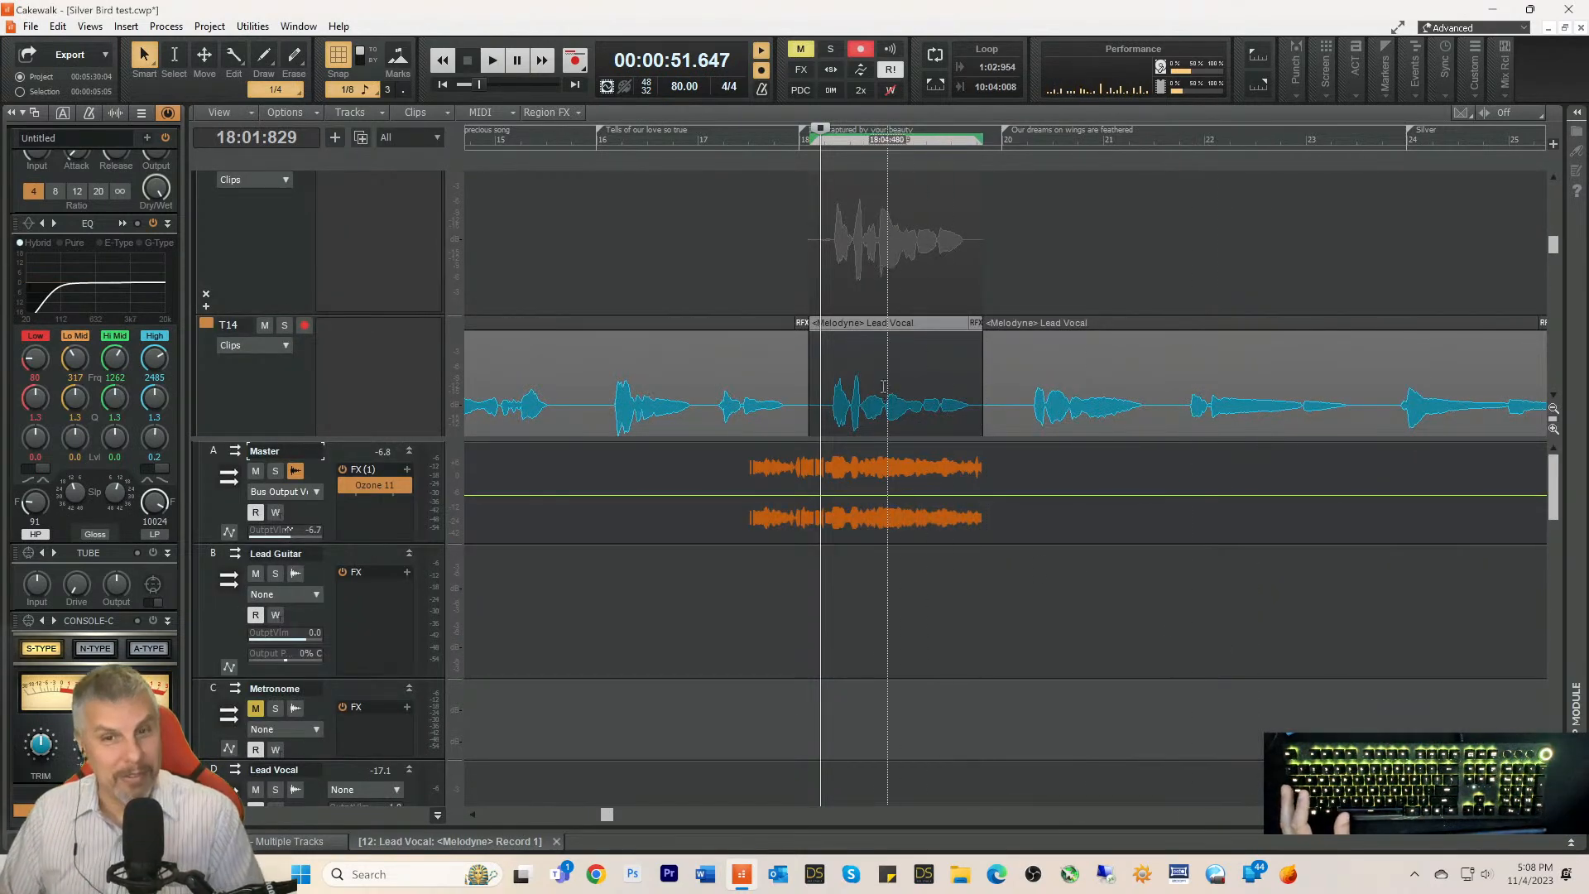
Step: Select the new take above the original section at bar 18 and delete it from lane T1
scroll(875, 364, "down", 2)
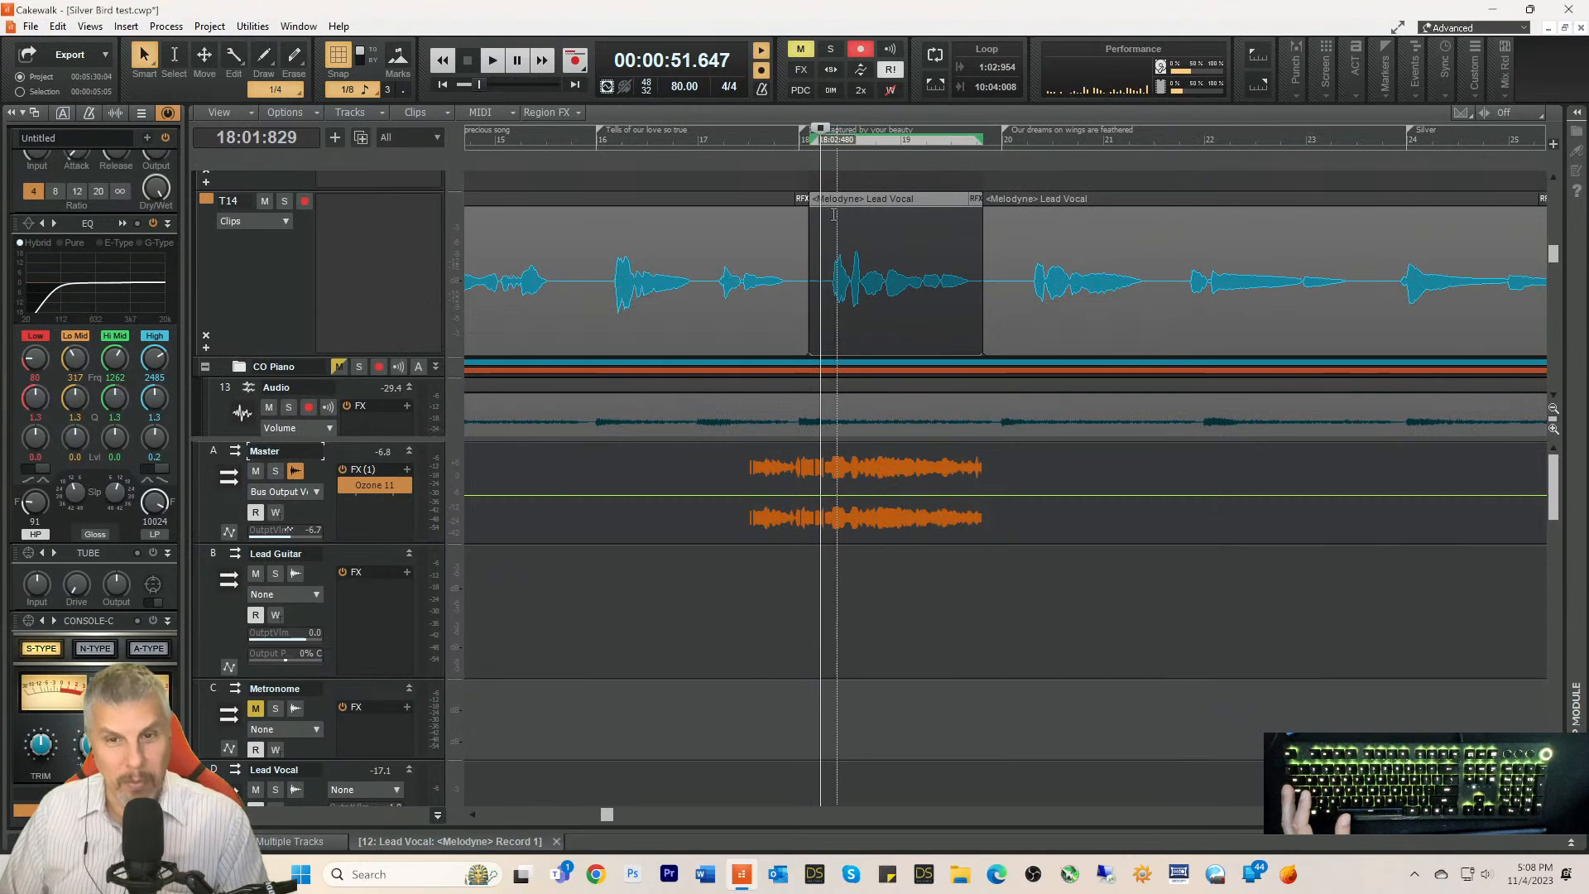
scroll(836, 298, "up", 2)
left_click(838, 278)
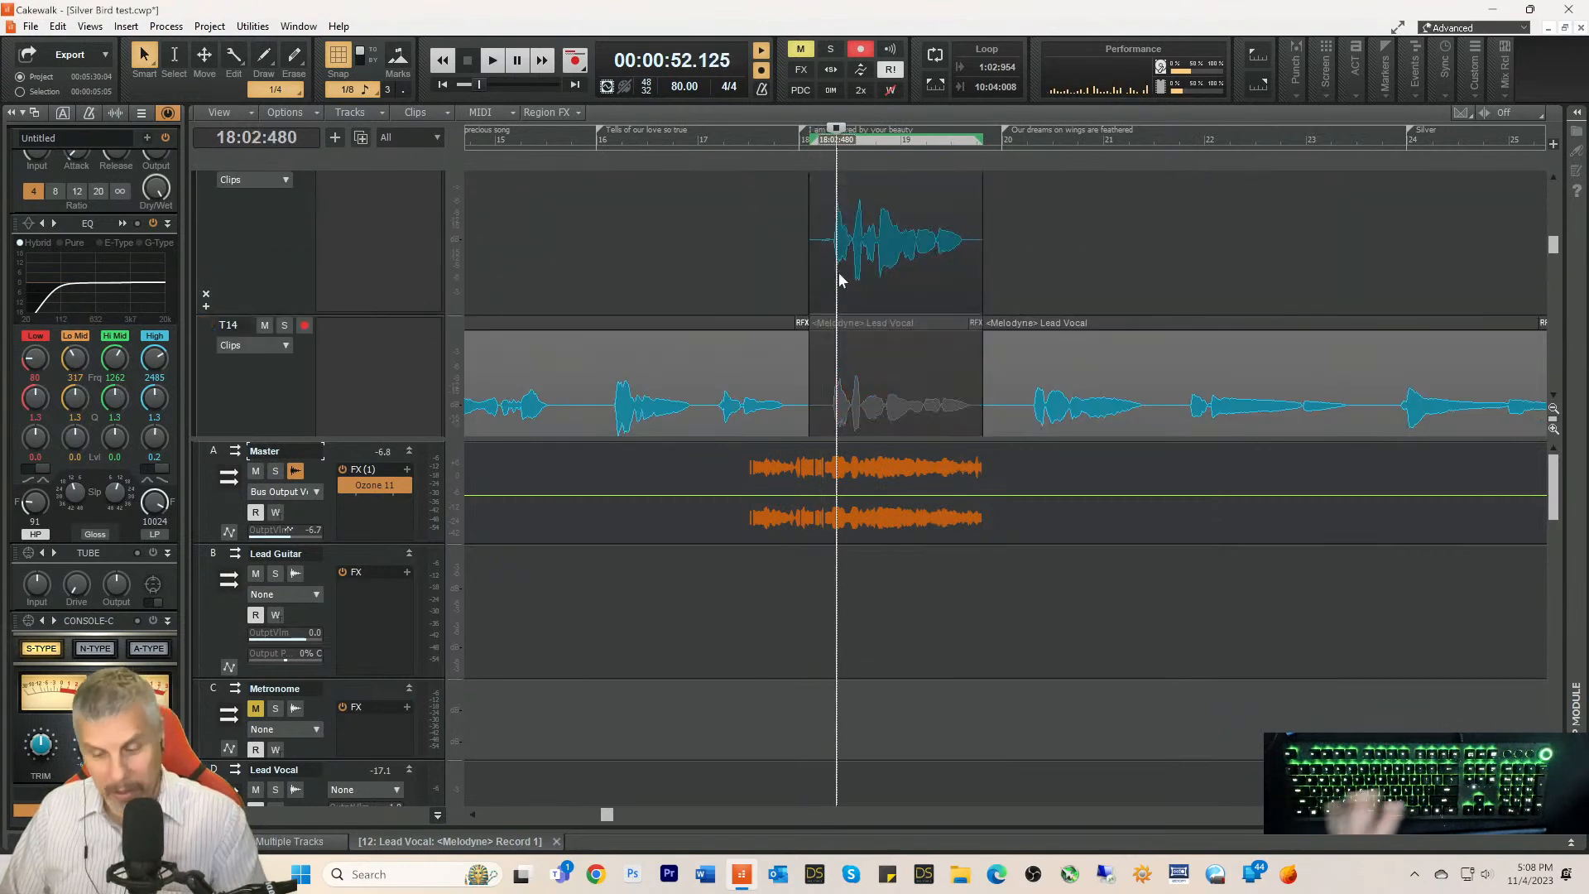
key("Delete")
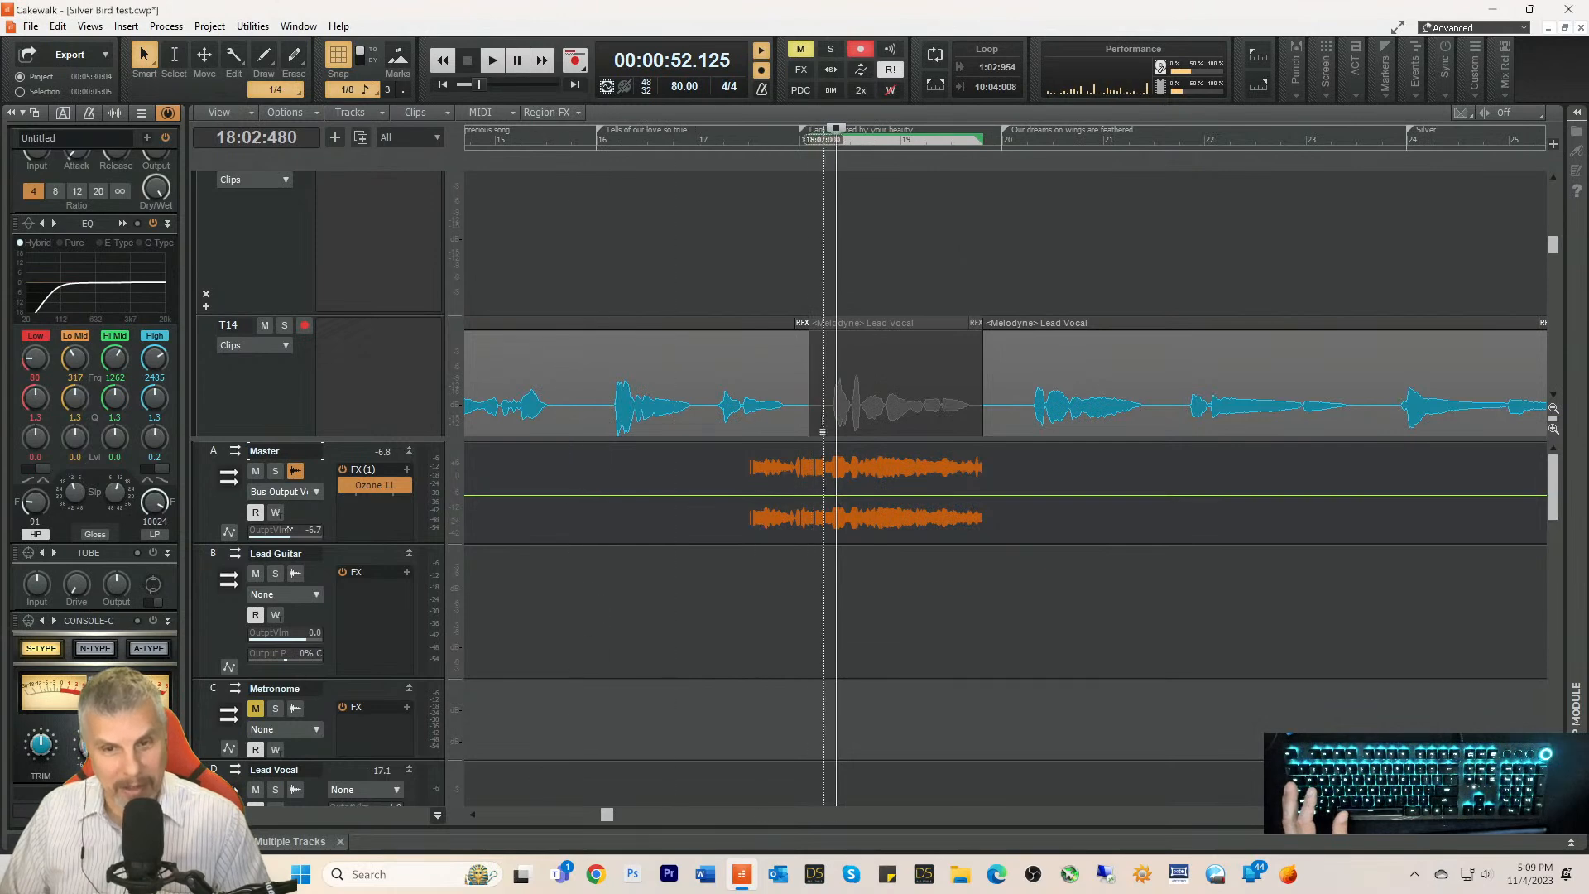
Step: Reactivate the original lane T14 section at bar 18, check its notes in the Melodyne editor, and collapse the editor
left_click(822, 431)
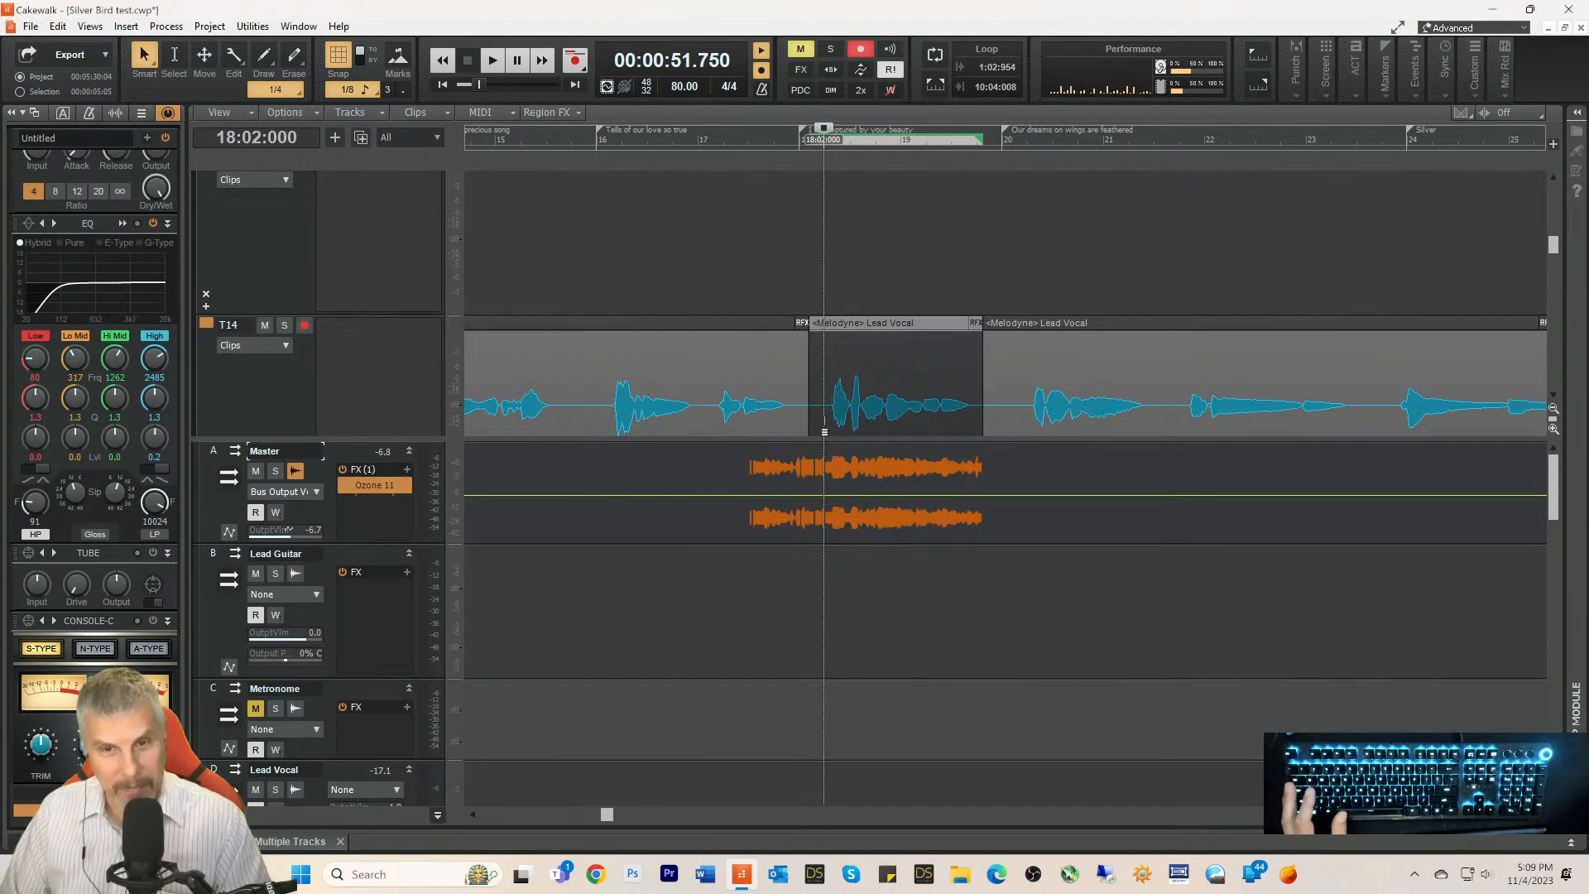
double_click(822, 431)
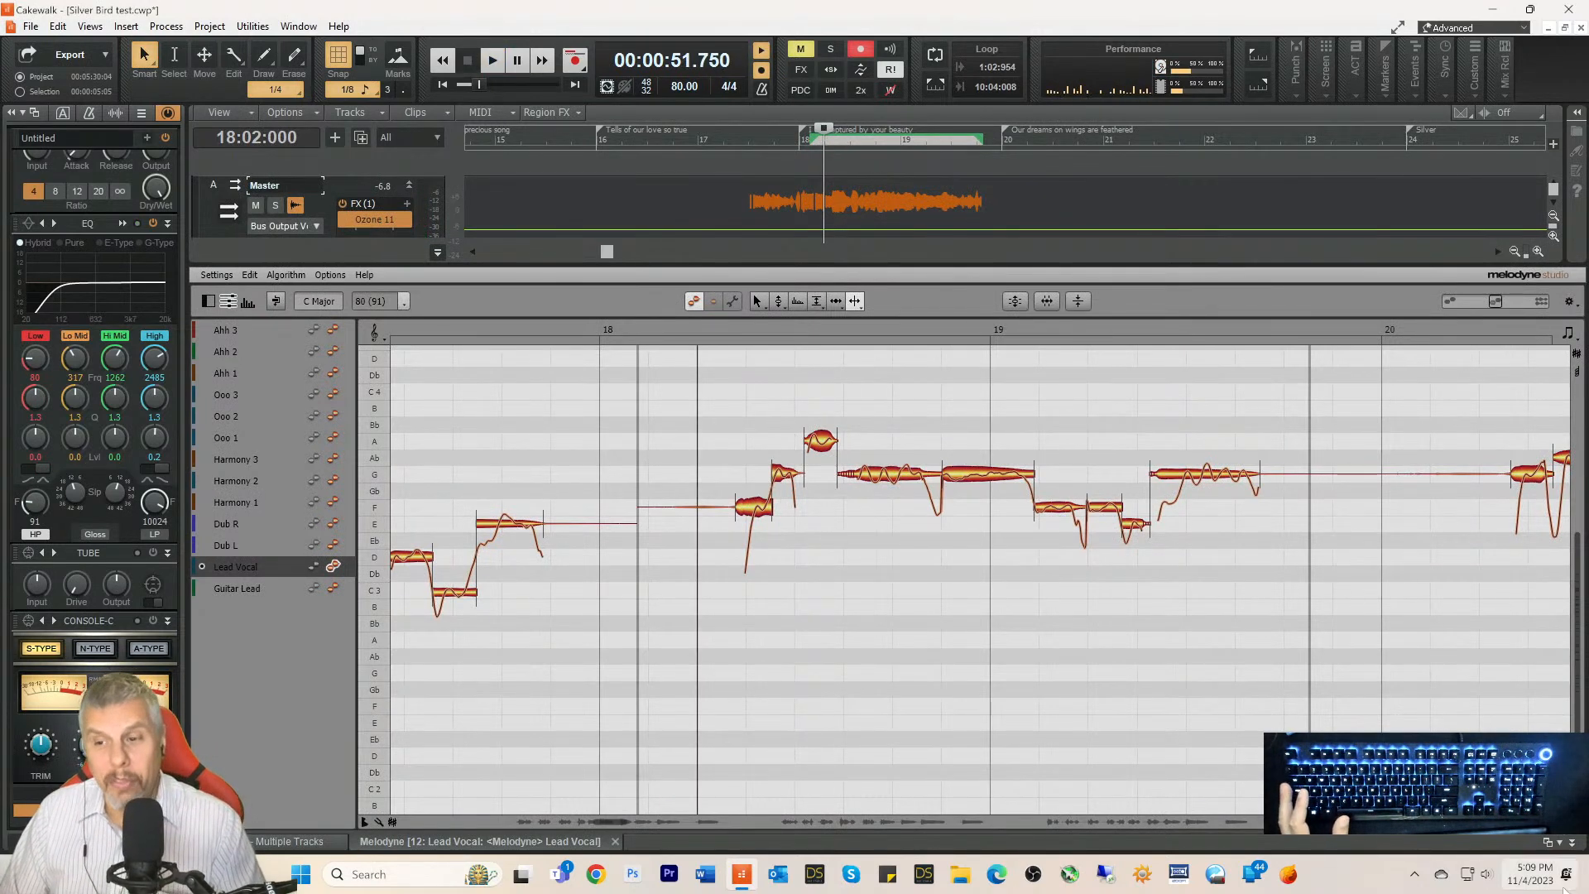
left_click(1571, 842)
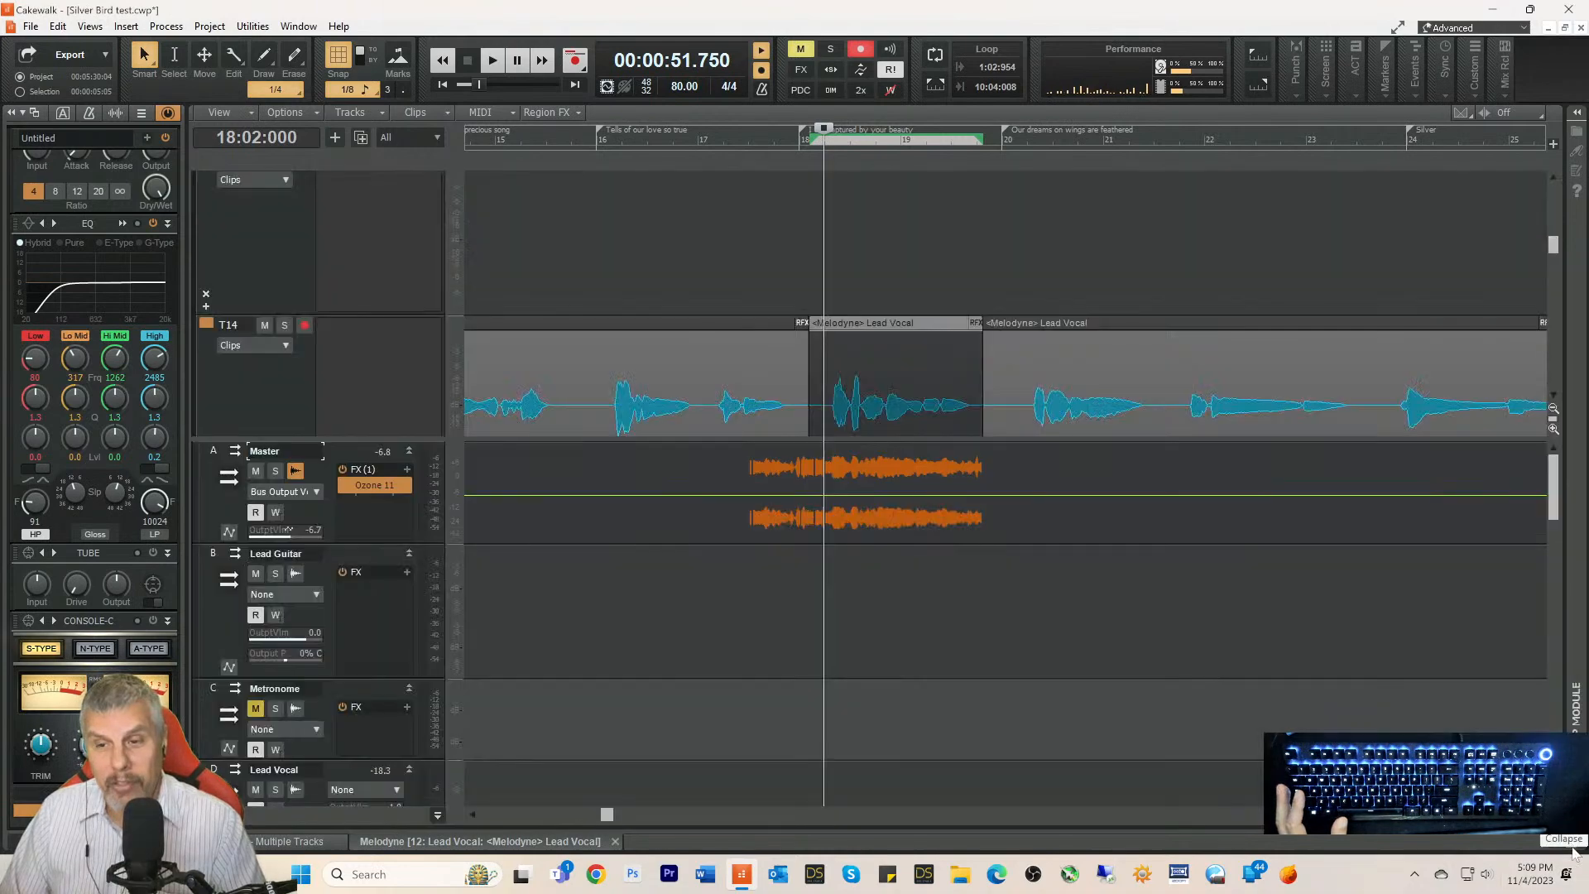
Step: Preview the song from 21:03:480 and record a replacement vocal phrase on lane T1 over bars 22 and 23
left_click(1166, 141)
key("space")
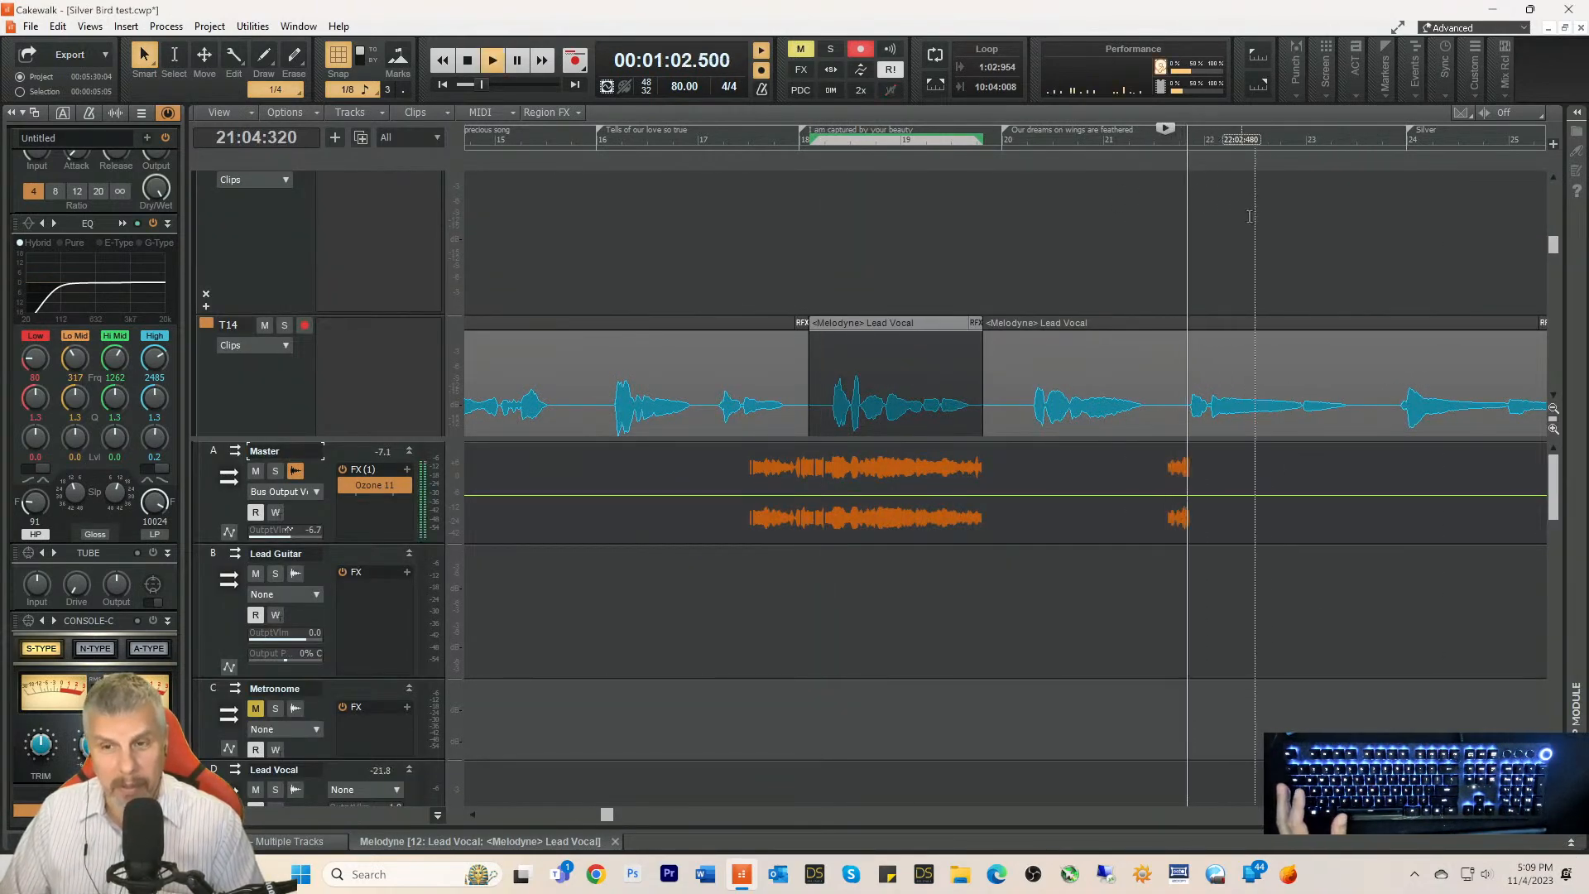
key("space")
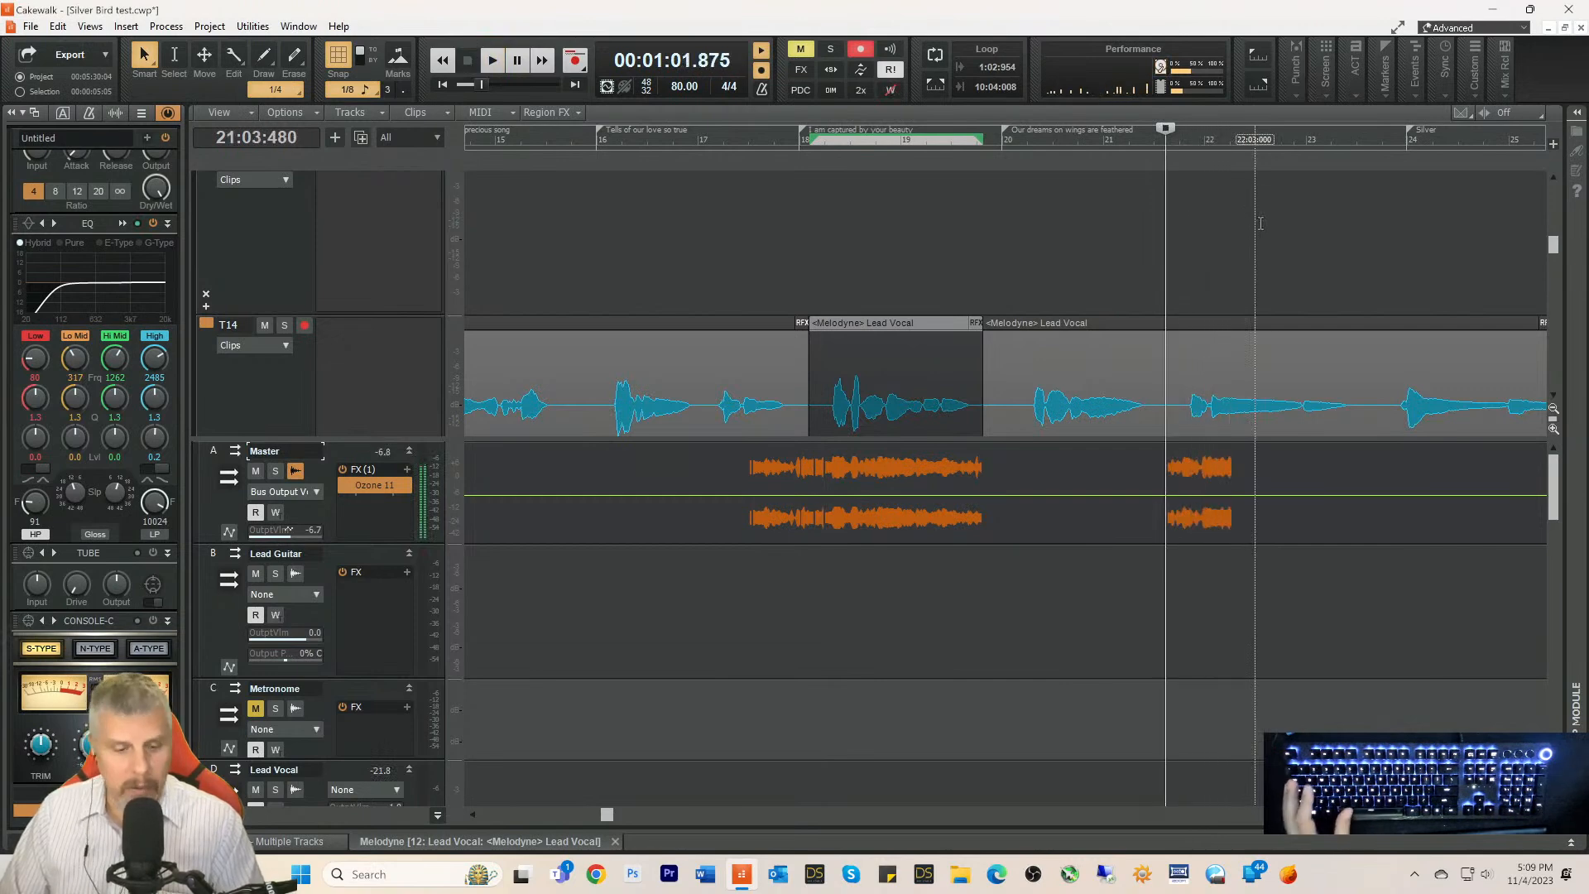
key("space")
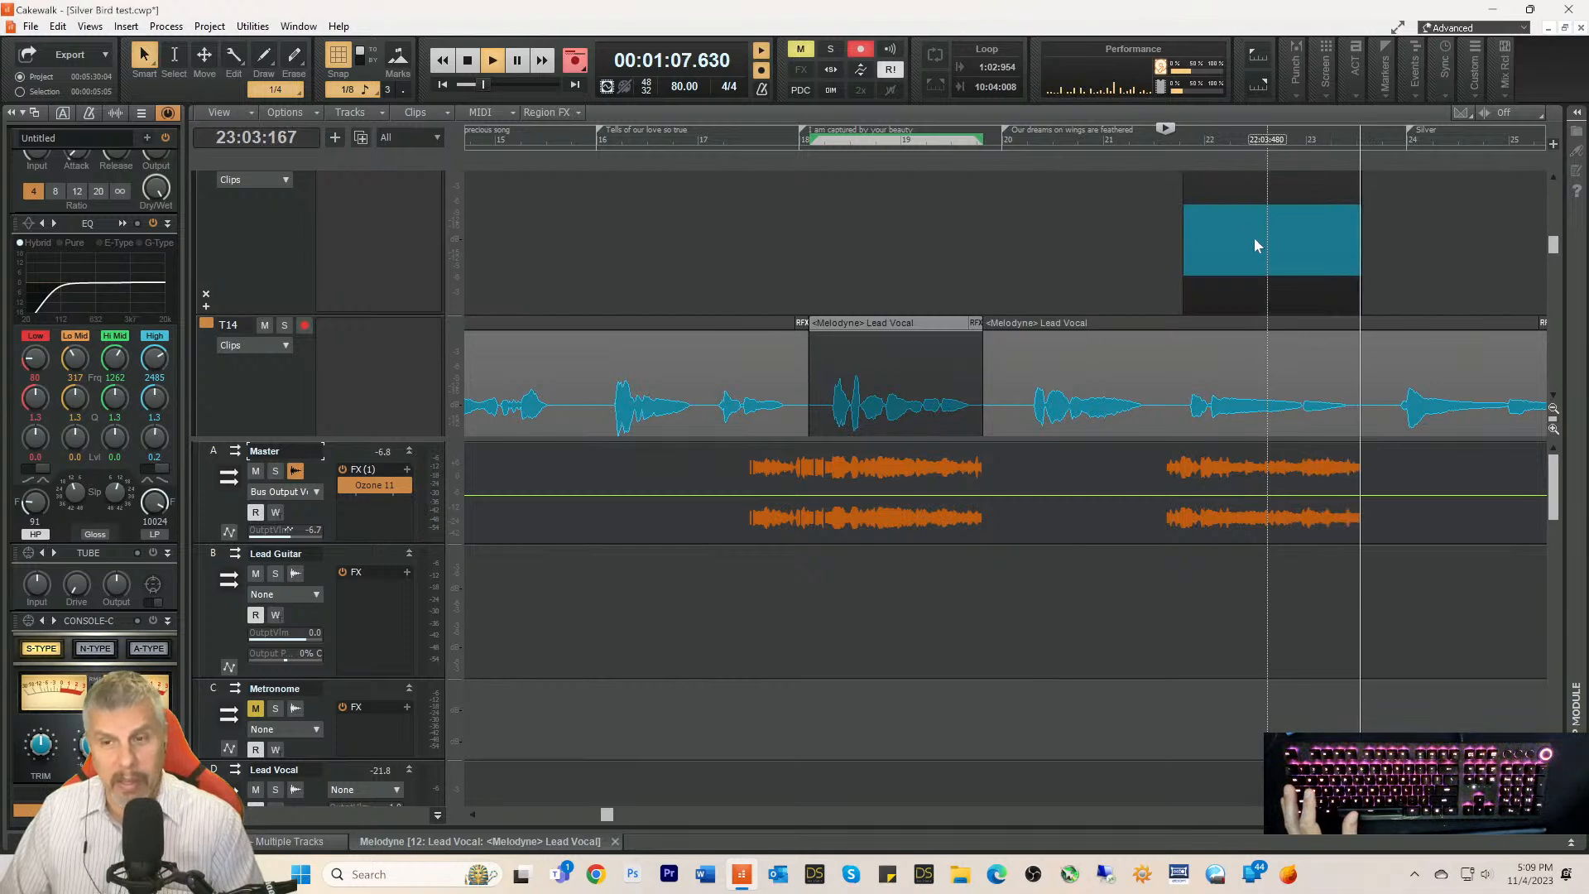
key("space")
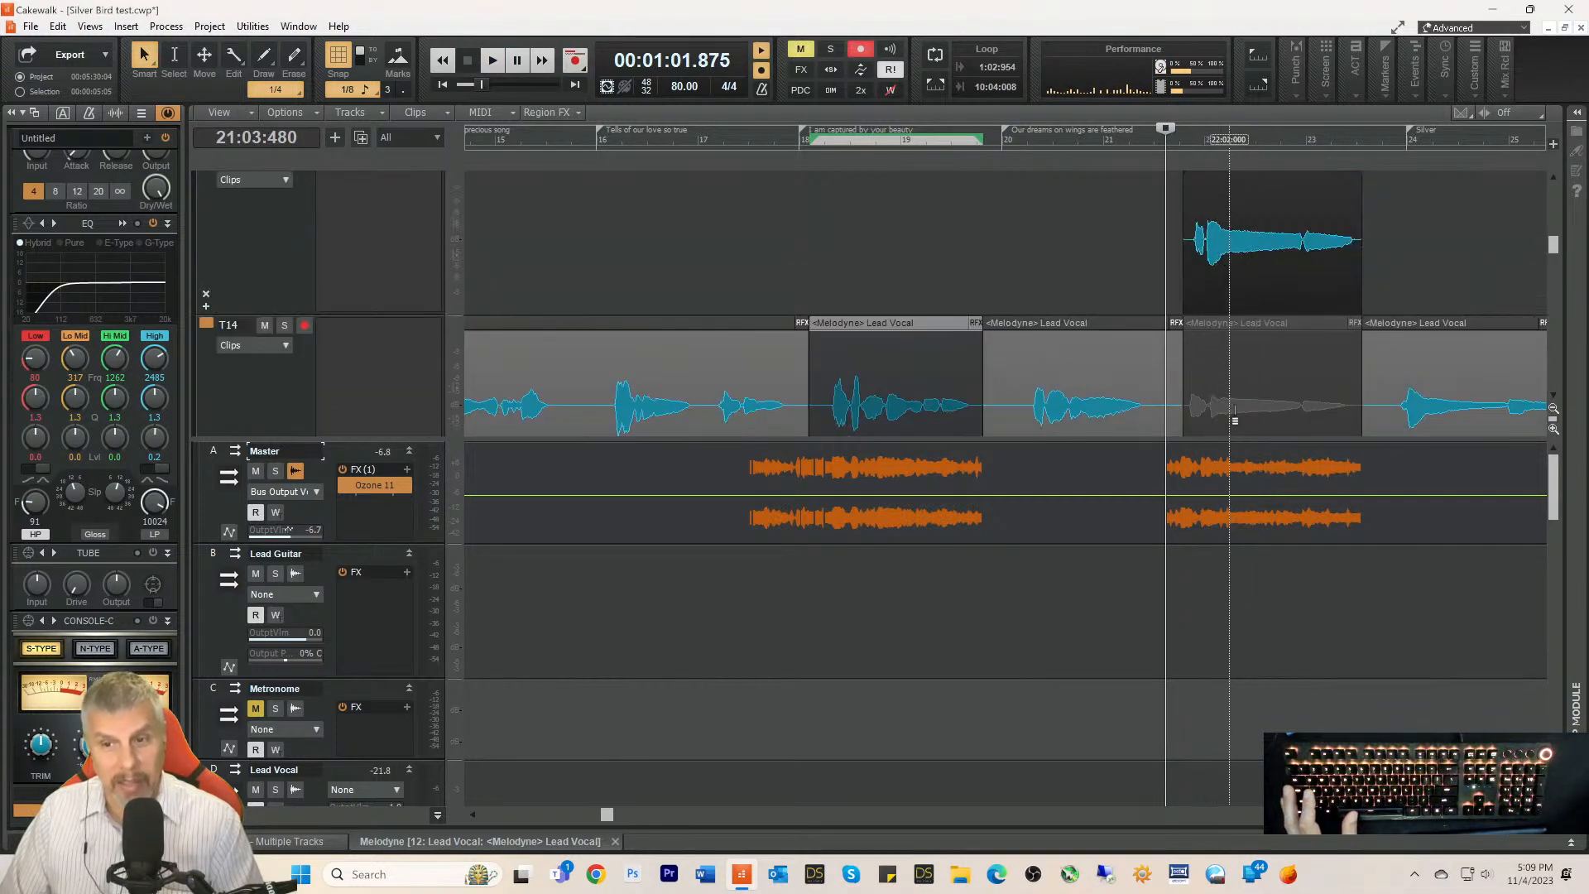
Step: Delete the original lane T14 section under the new phrase, and create a Melodyne region effect on the muted new take
left_click(1234, 418)
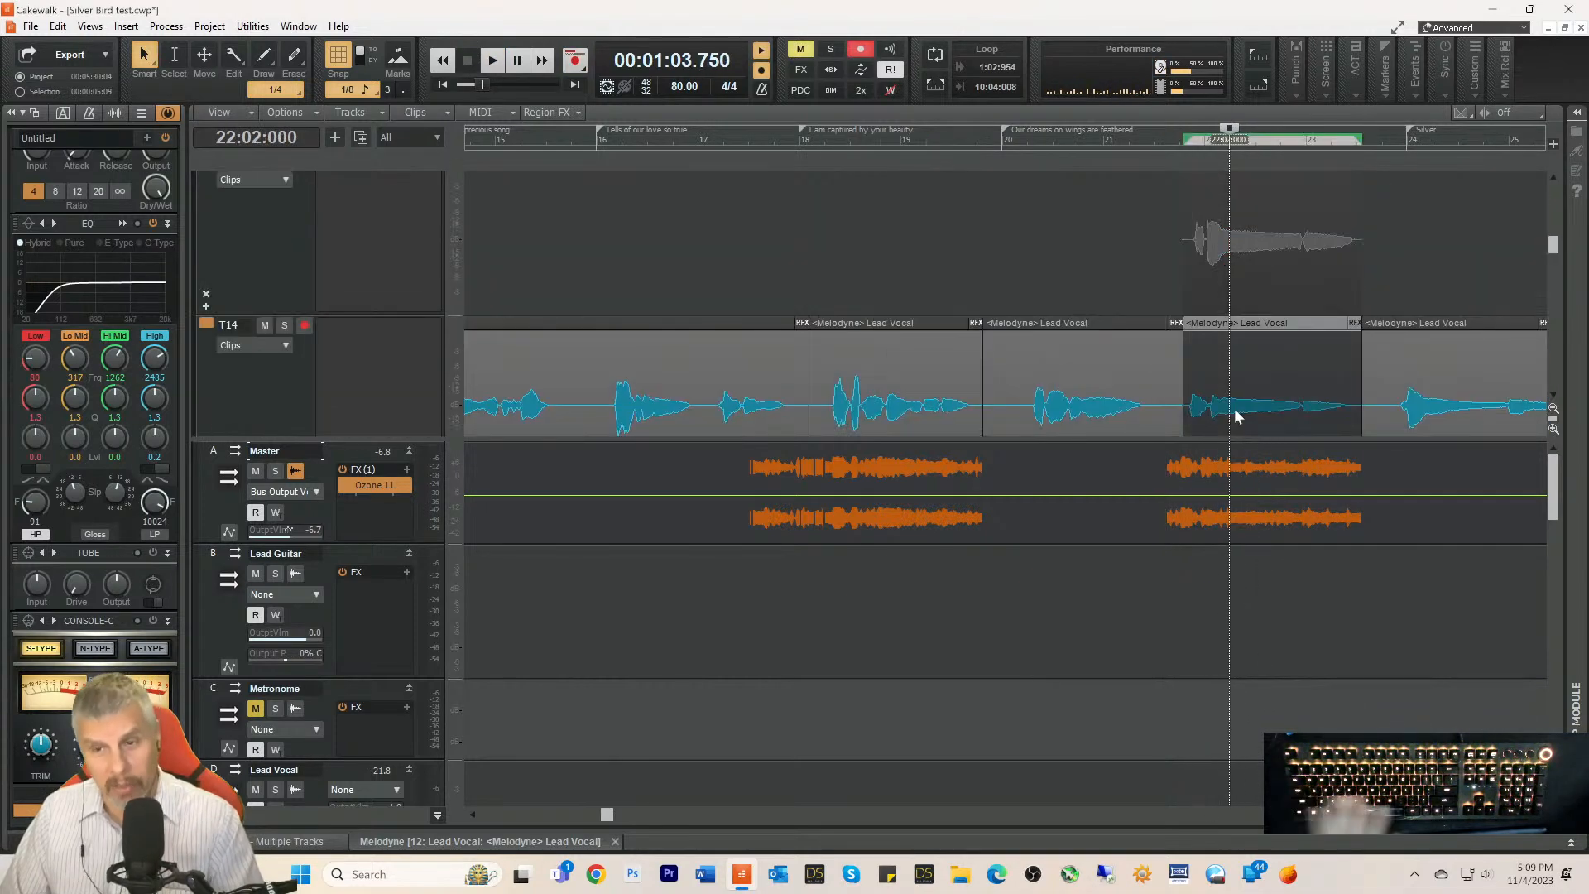
right_click(1203, 266)
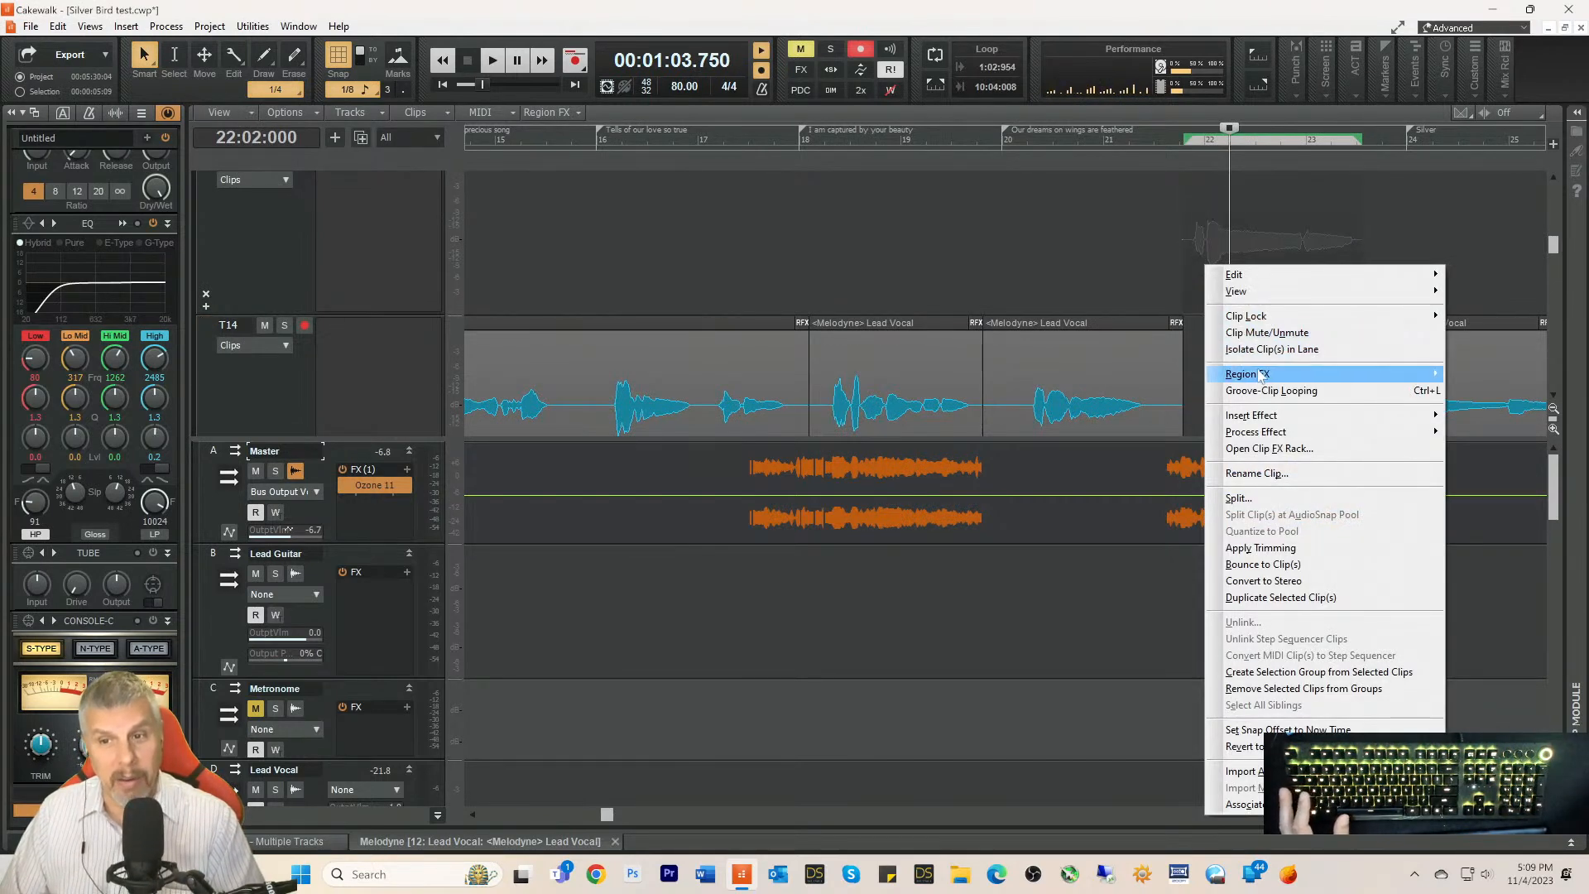
mouse_move(1261, 376)
mouse_move(1485, 431)
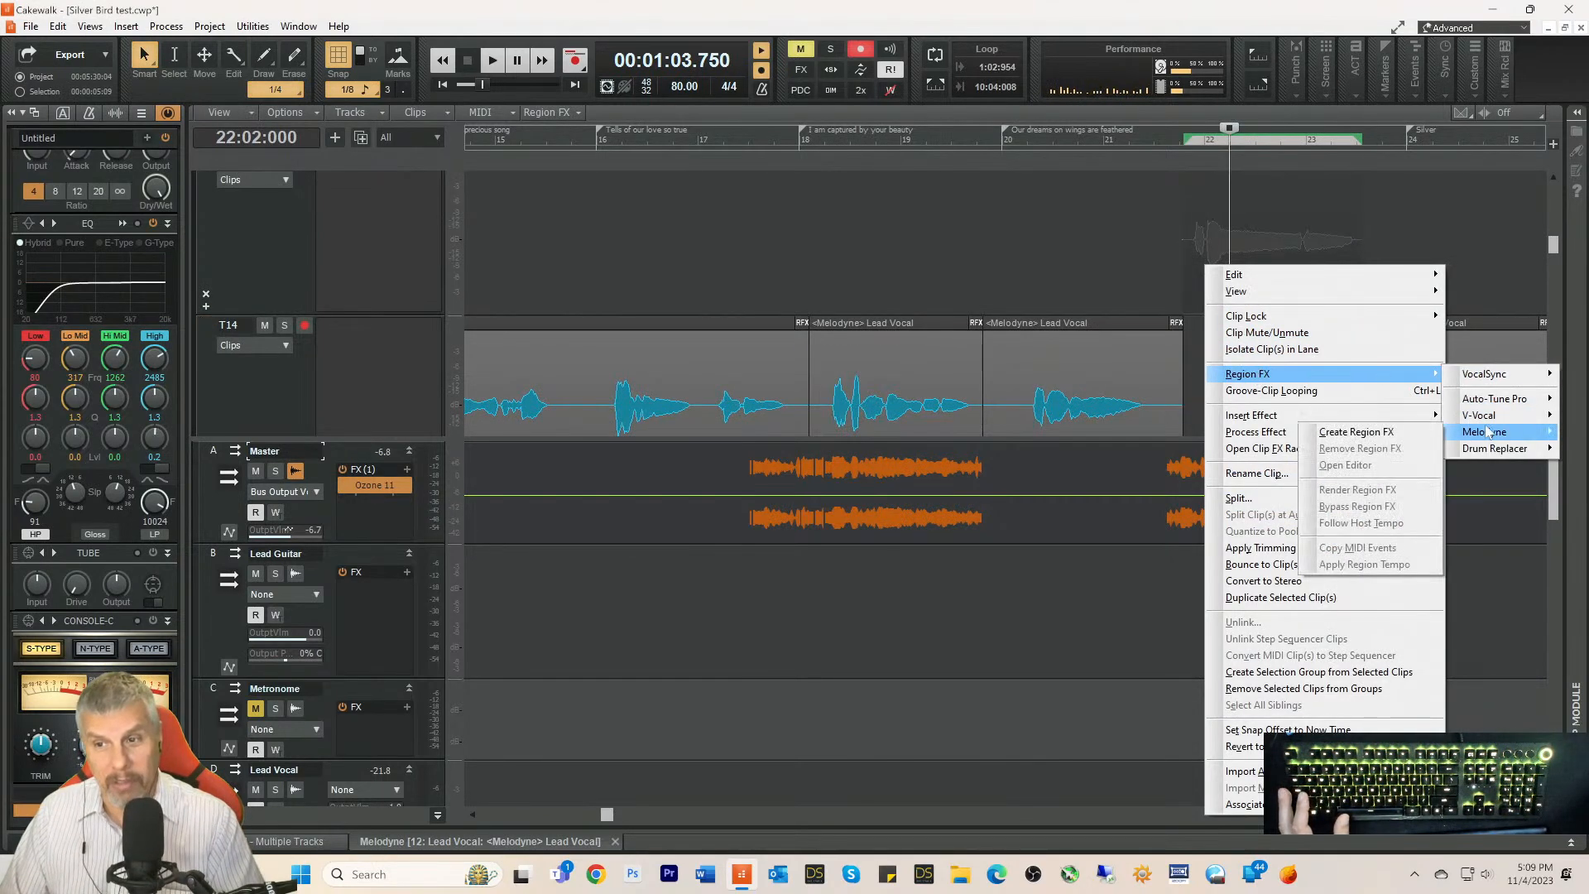
left_click(1380, 432)
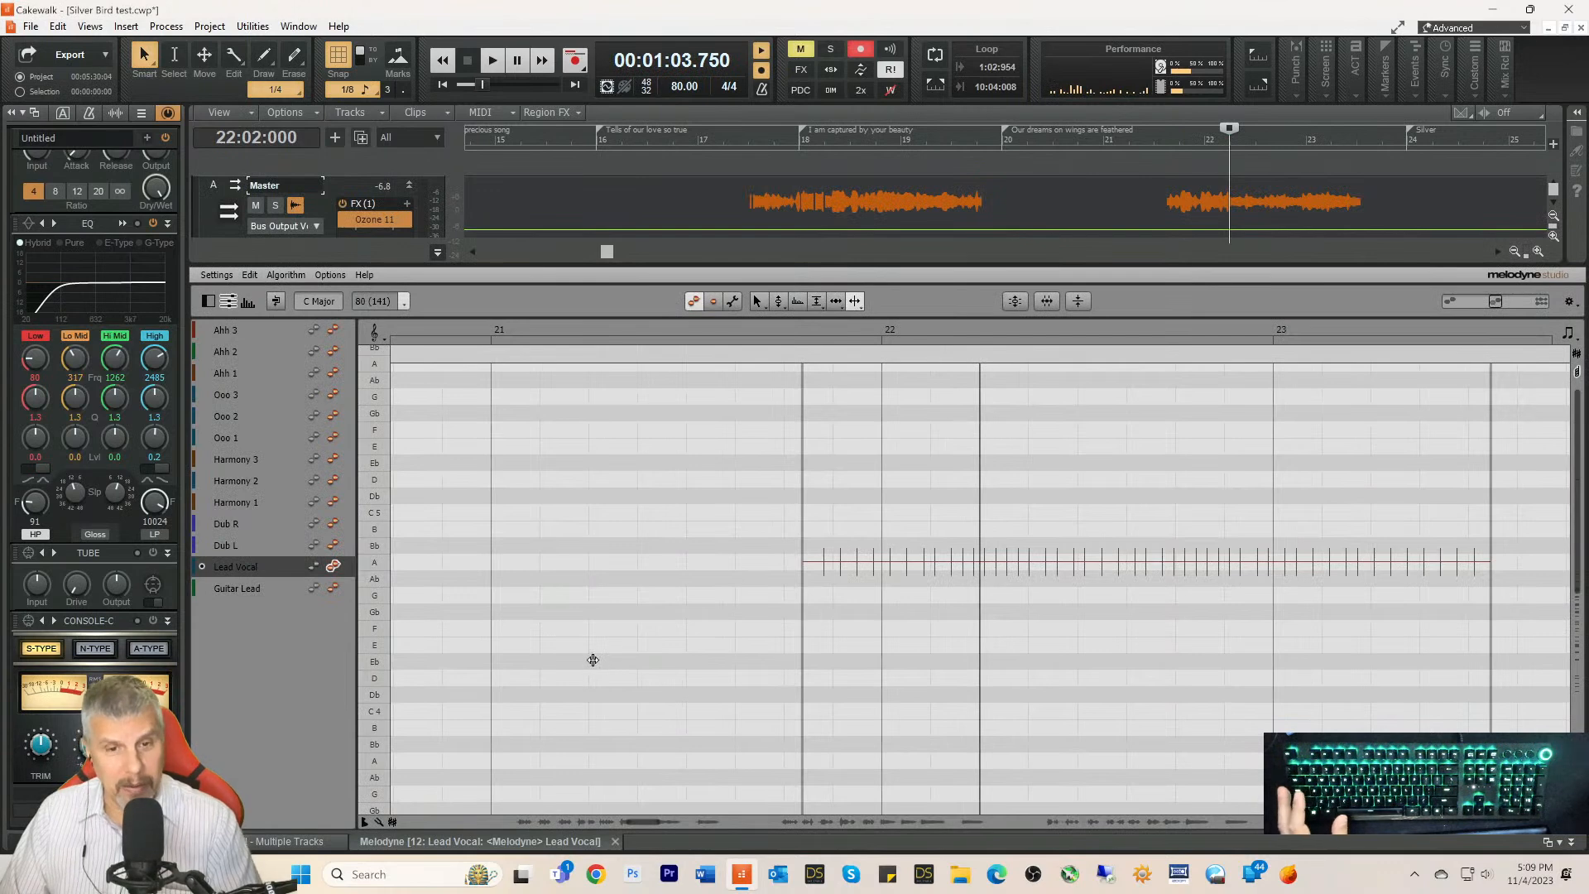
Step: Play the new region from 22:02:000 in Melodyne, inspect the surrounding Lead Vocal notes, and collapse the editor
key("space")
key("space")
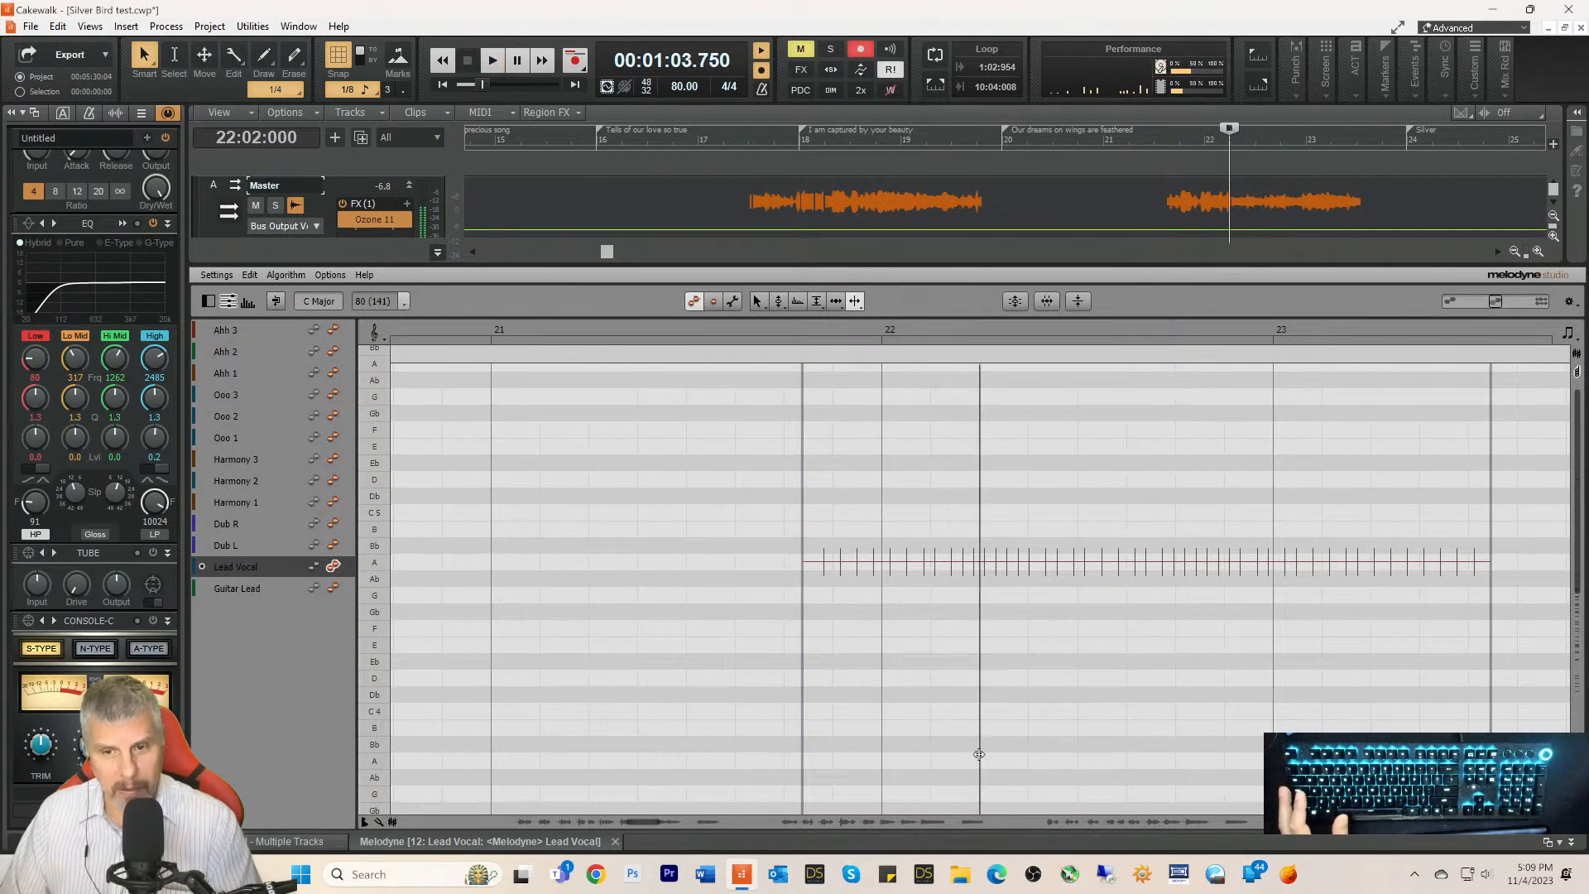
scroll(972, 554, "down", 2)
scroll(973, 596, "down", 2)
scroll(973, 596, "down", 2)
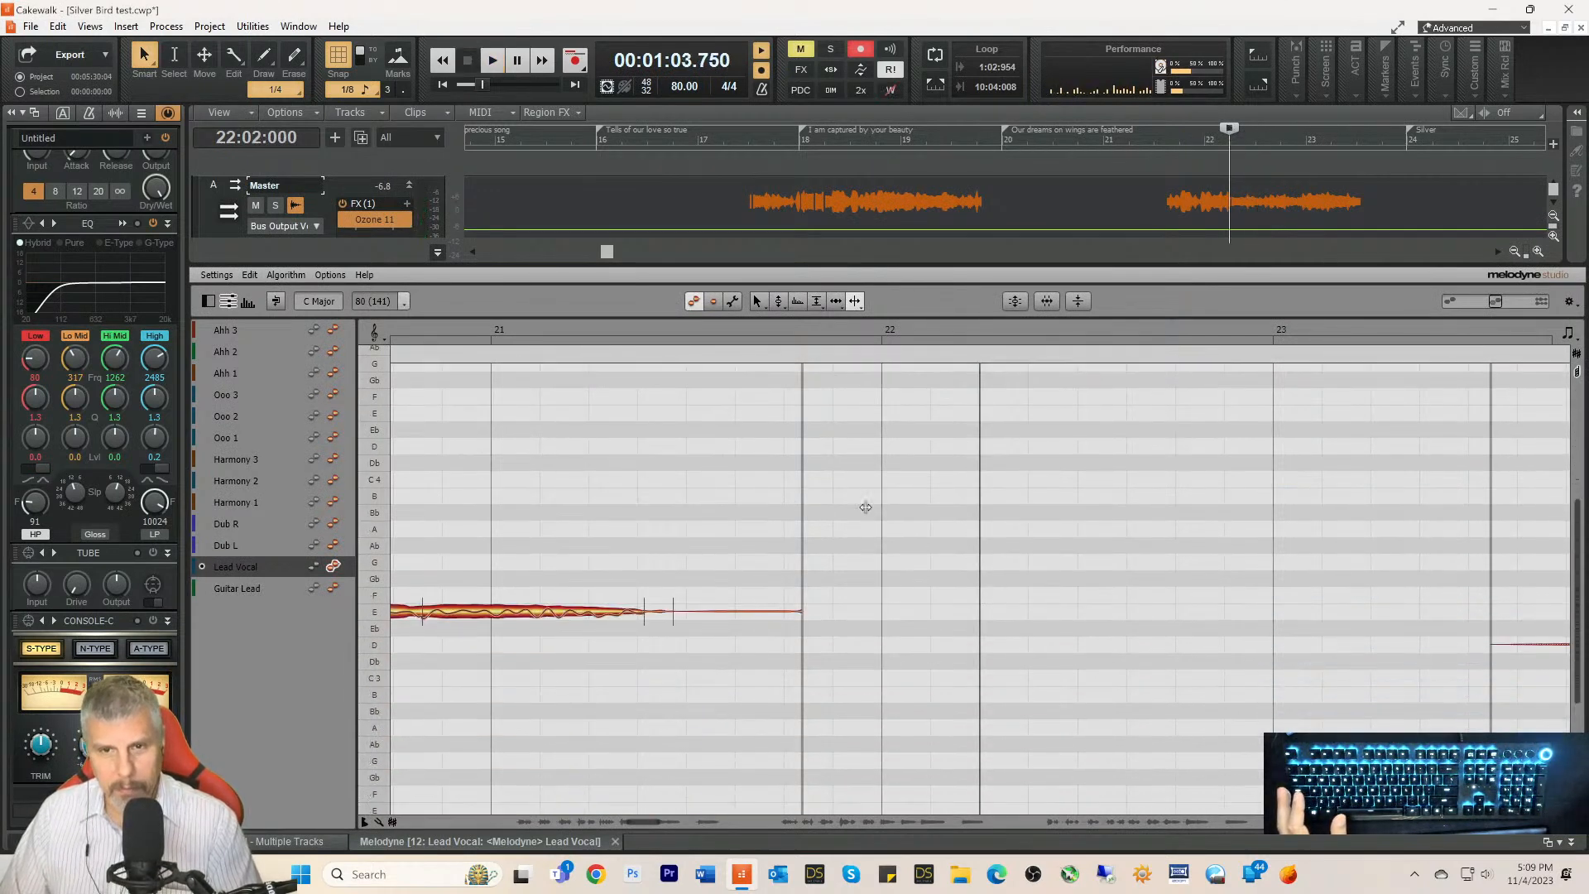
left_click(691, 339)
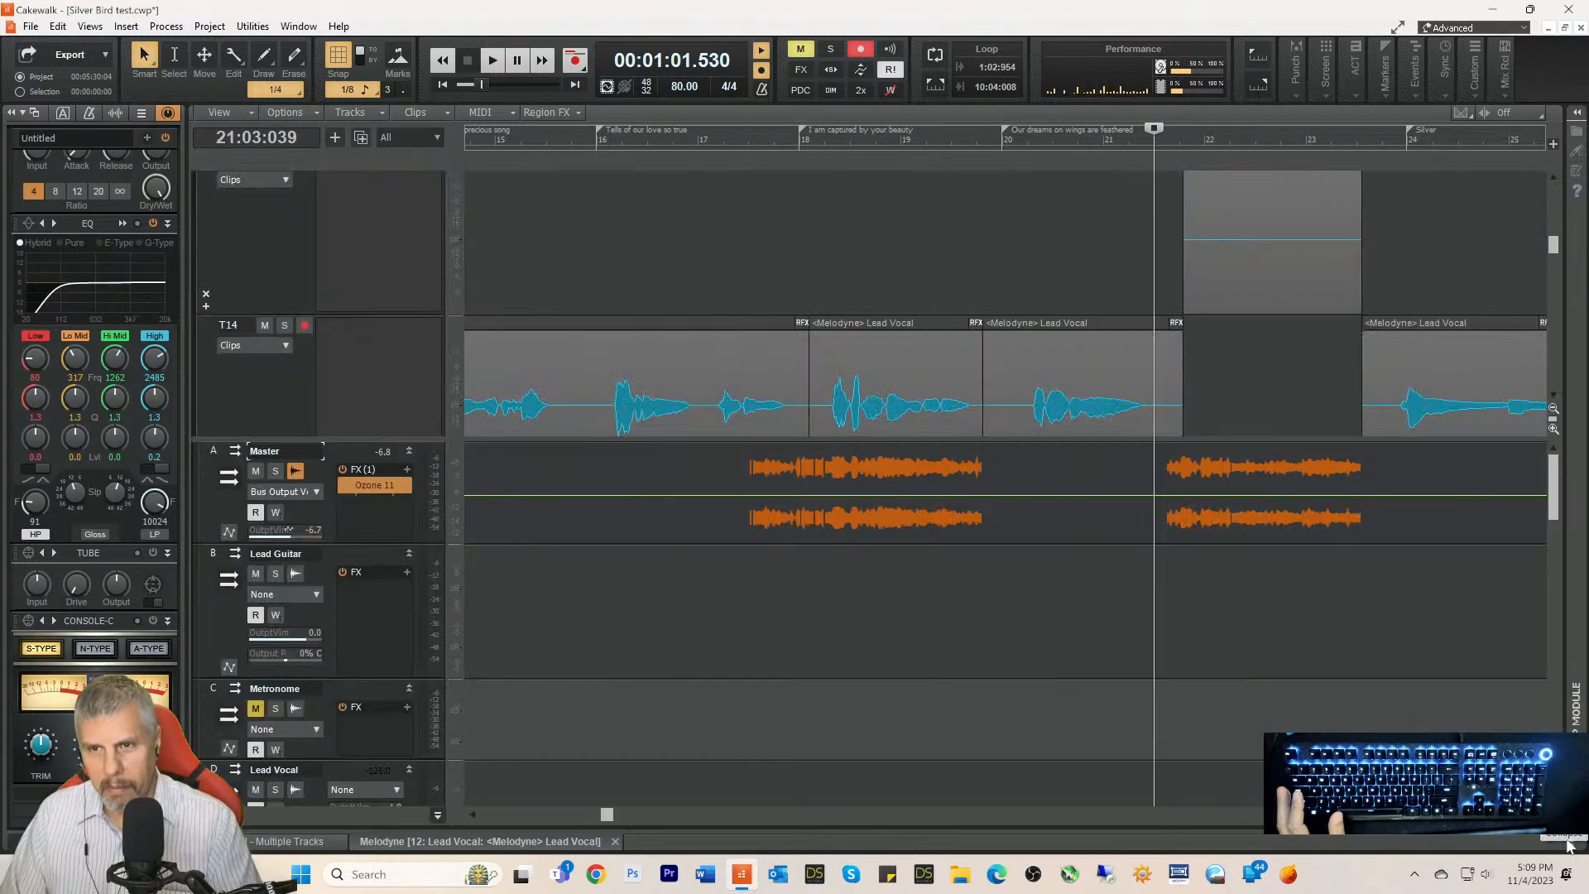
left_click(1566, 844)
Step: Remove the Melodyne region effect from the Record 2 clip on lane T1 and reactivate the clip
scroll(1202, 321, "up", 1)
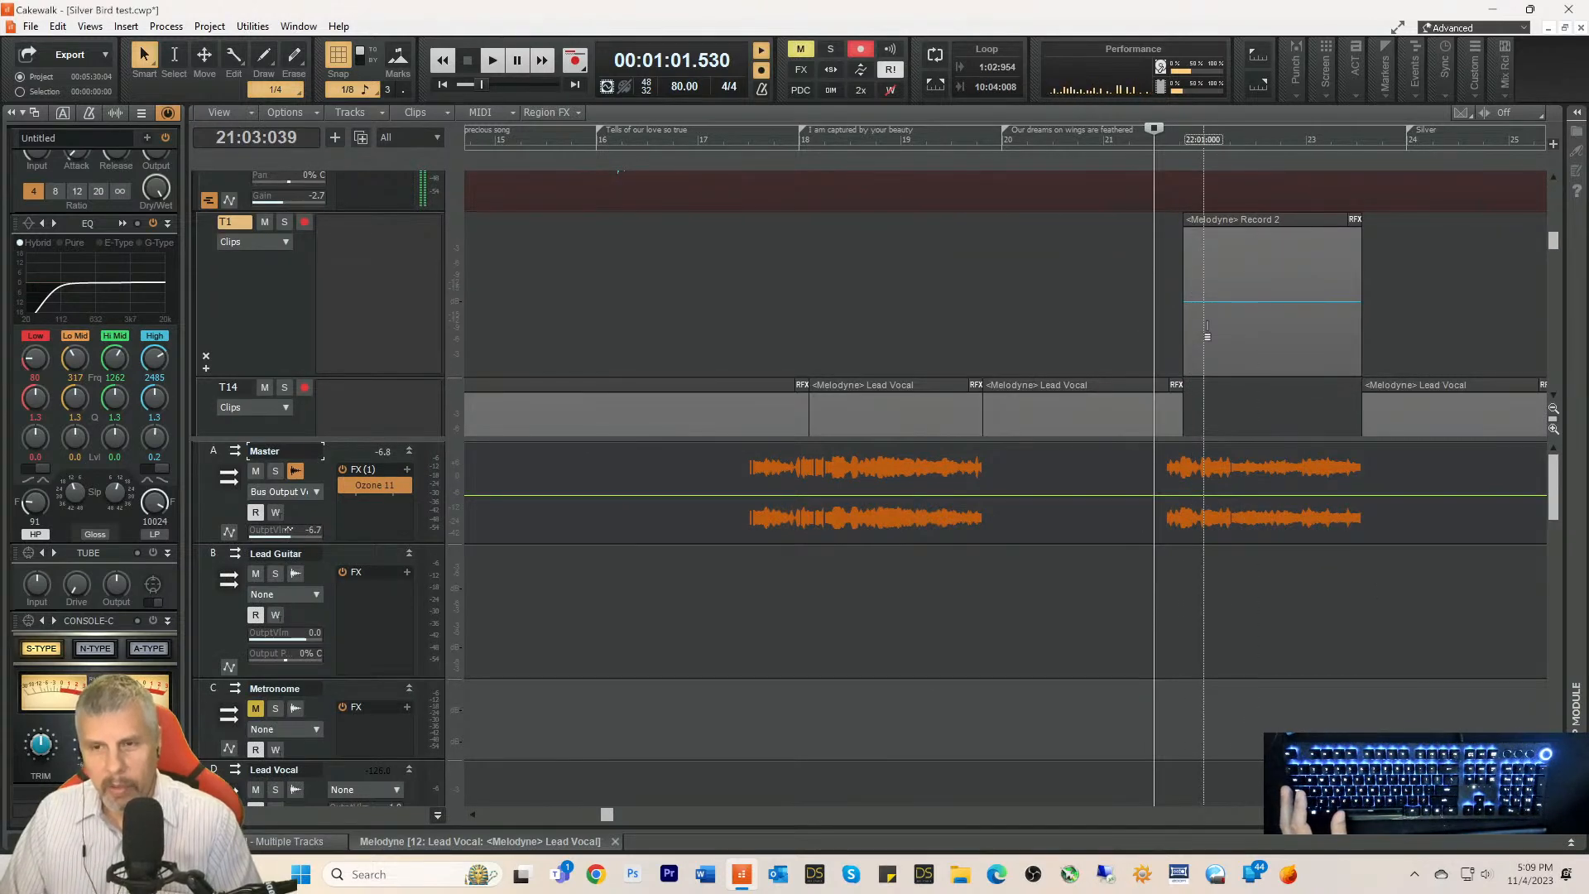
left_click(1202, 338)
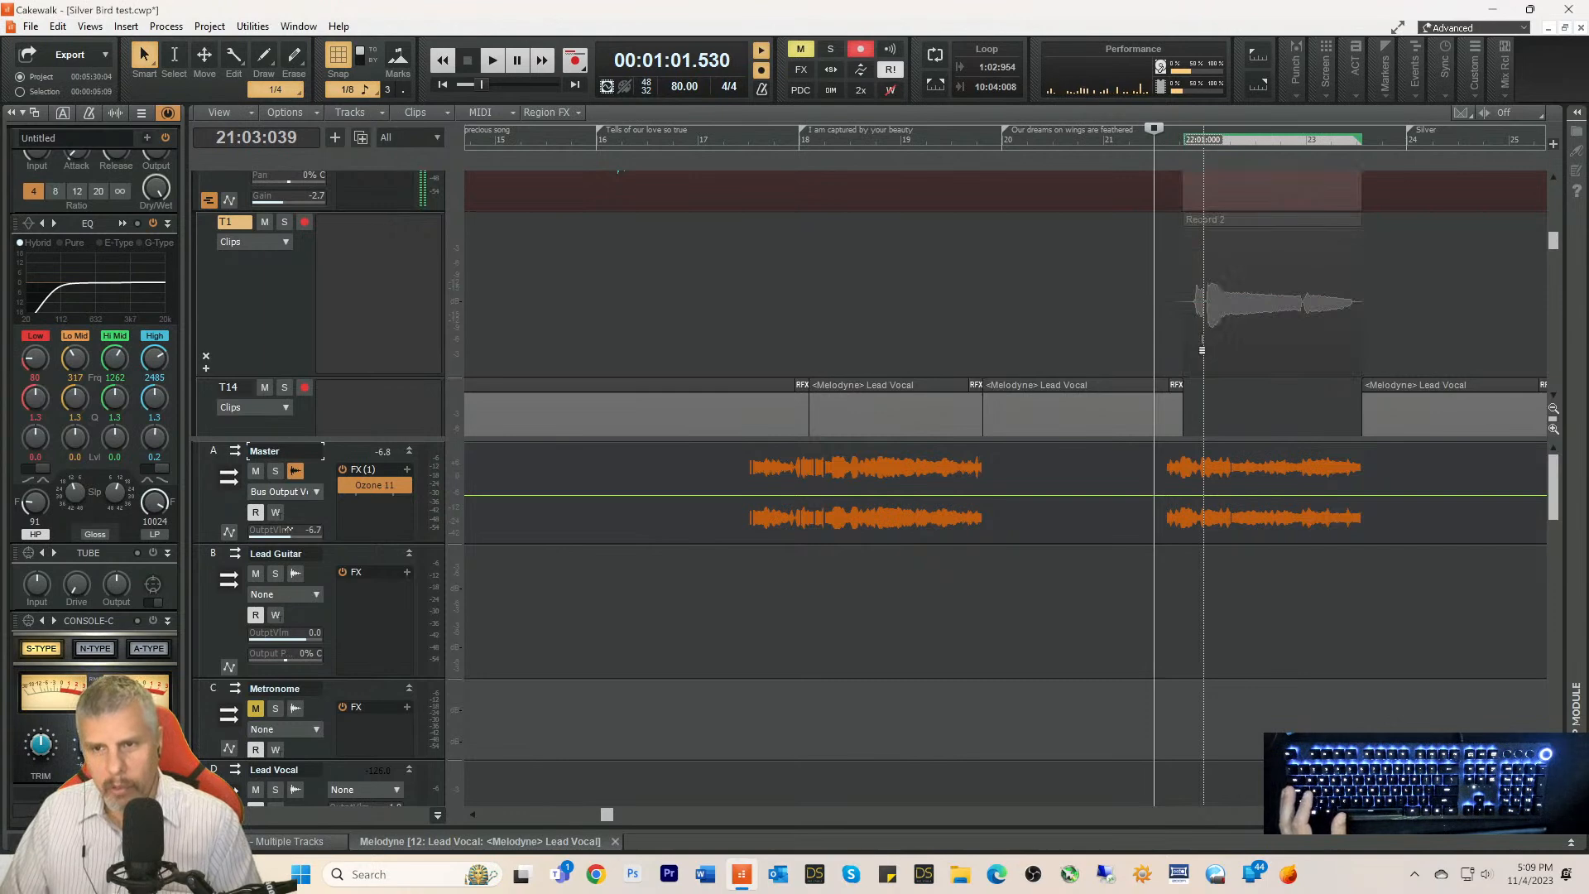
left_click(1201, 347)
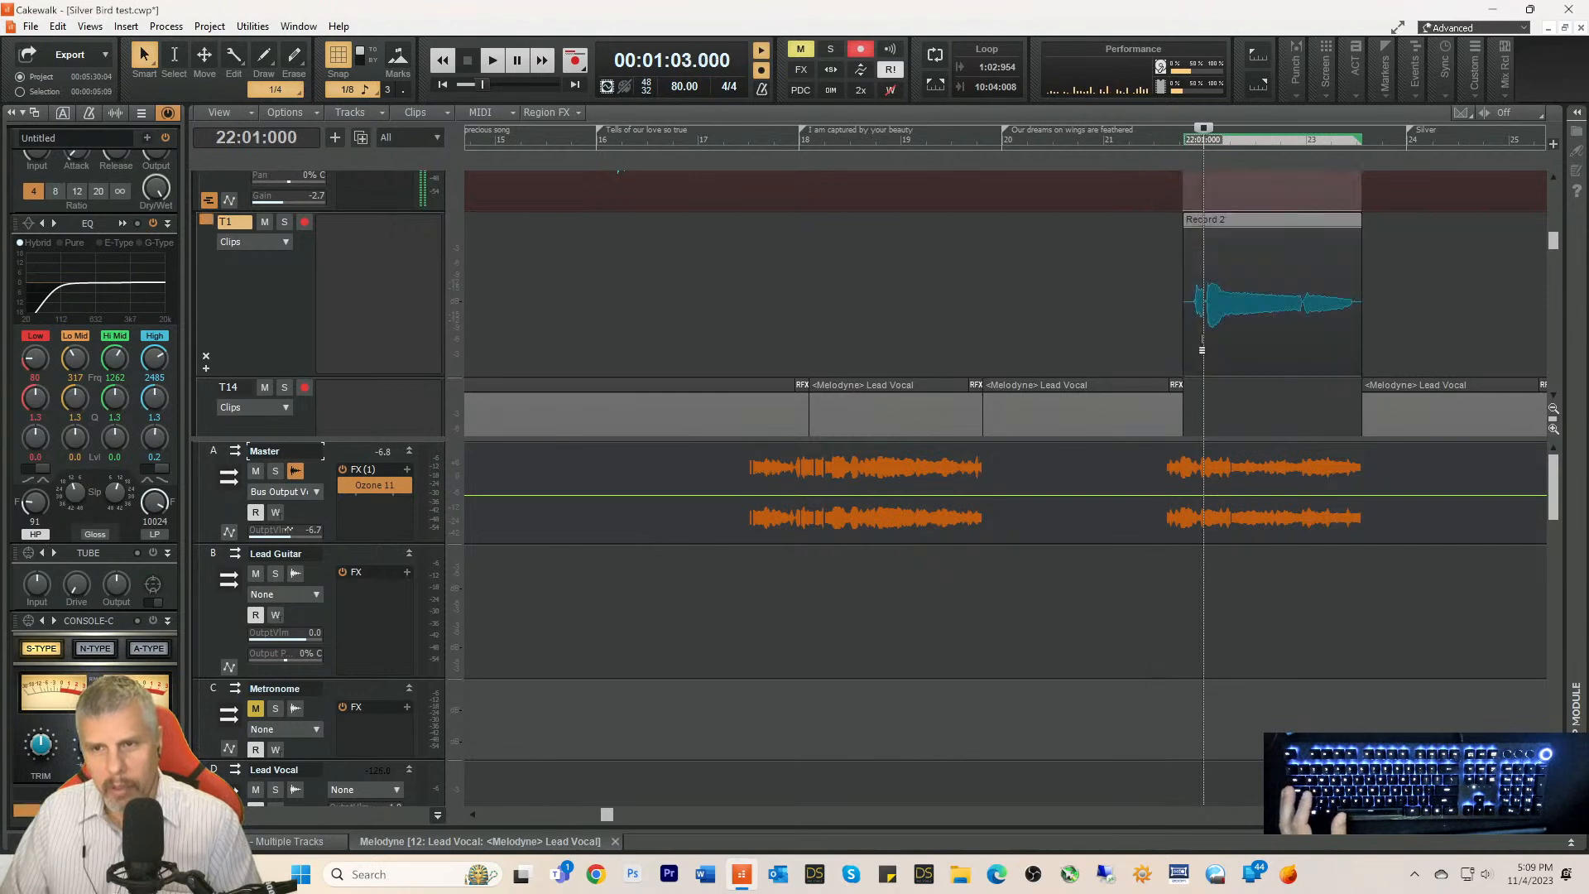
Step: Create a Melodyne region effect on the active Record 2 clip, and collapse the editor
right_click(1201, 339)
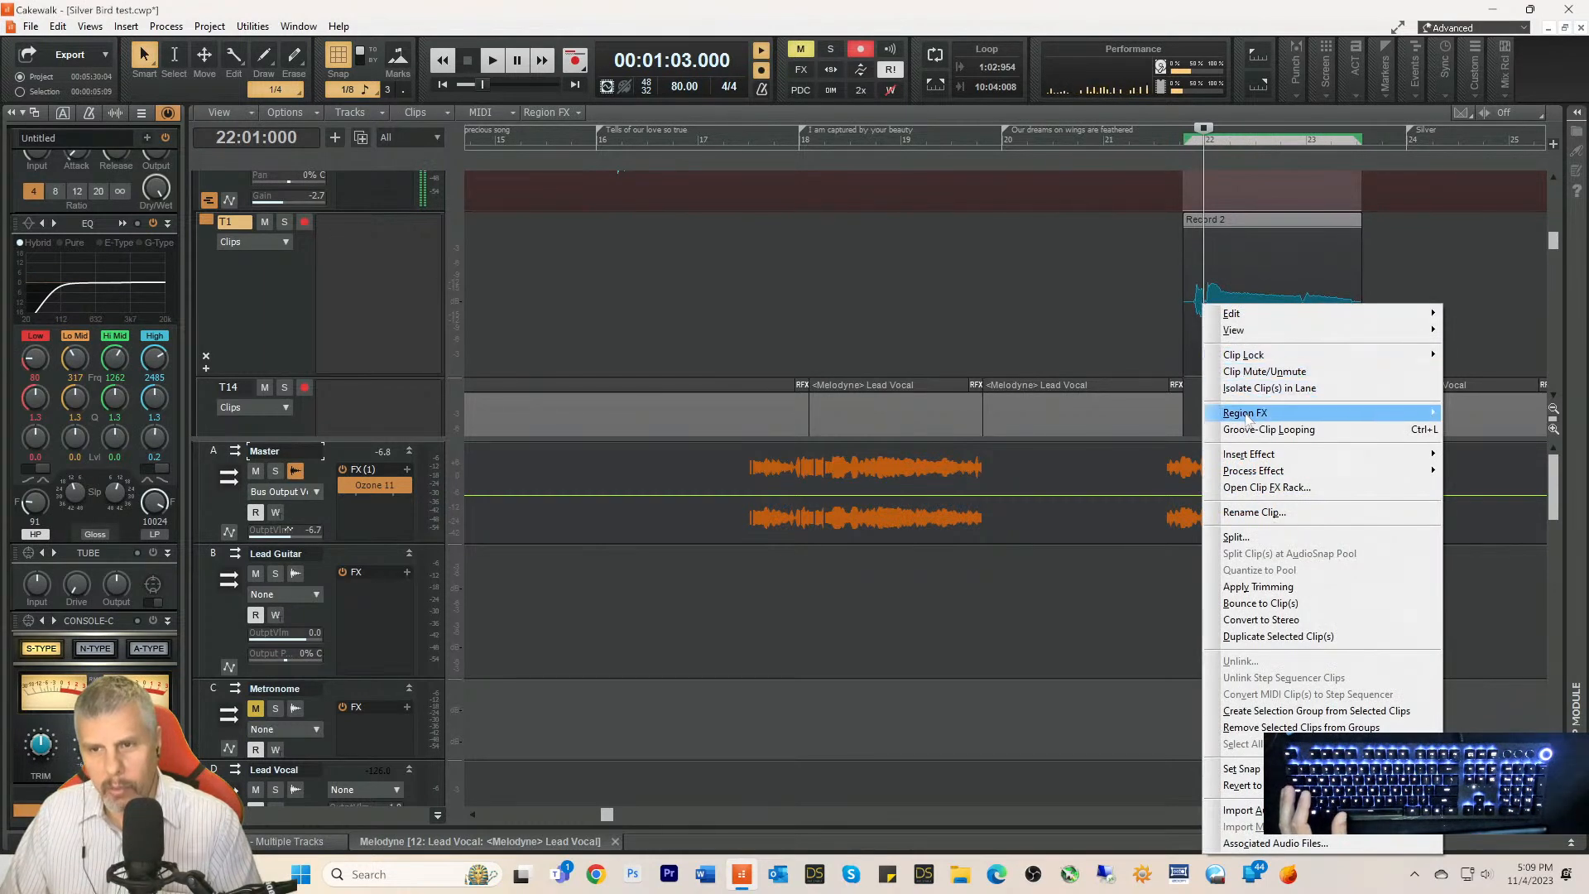
mouse_move(1250, 421)
mouse_move(1487, 471)
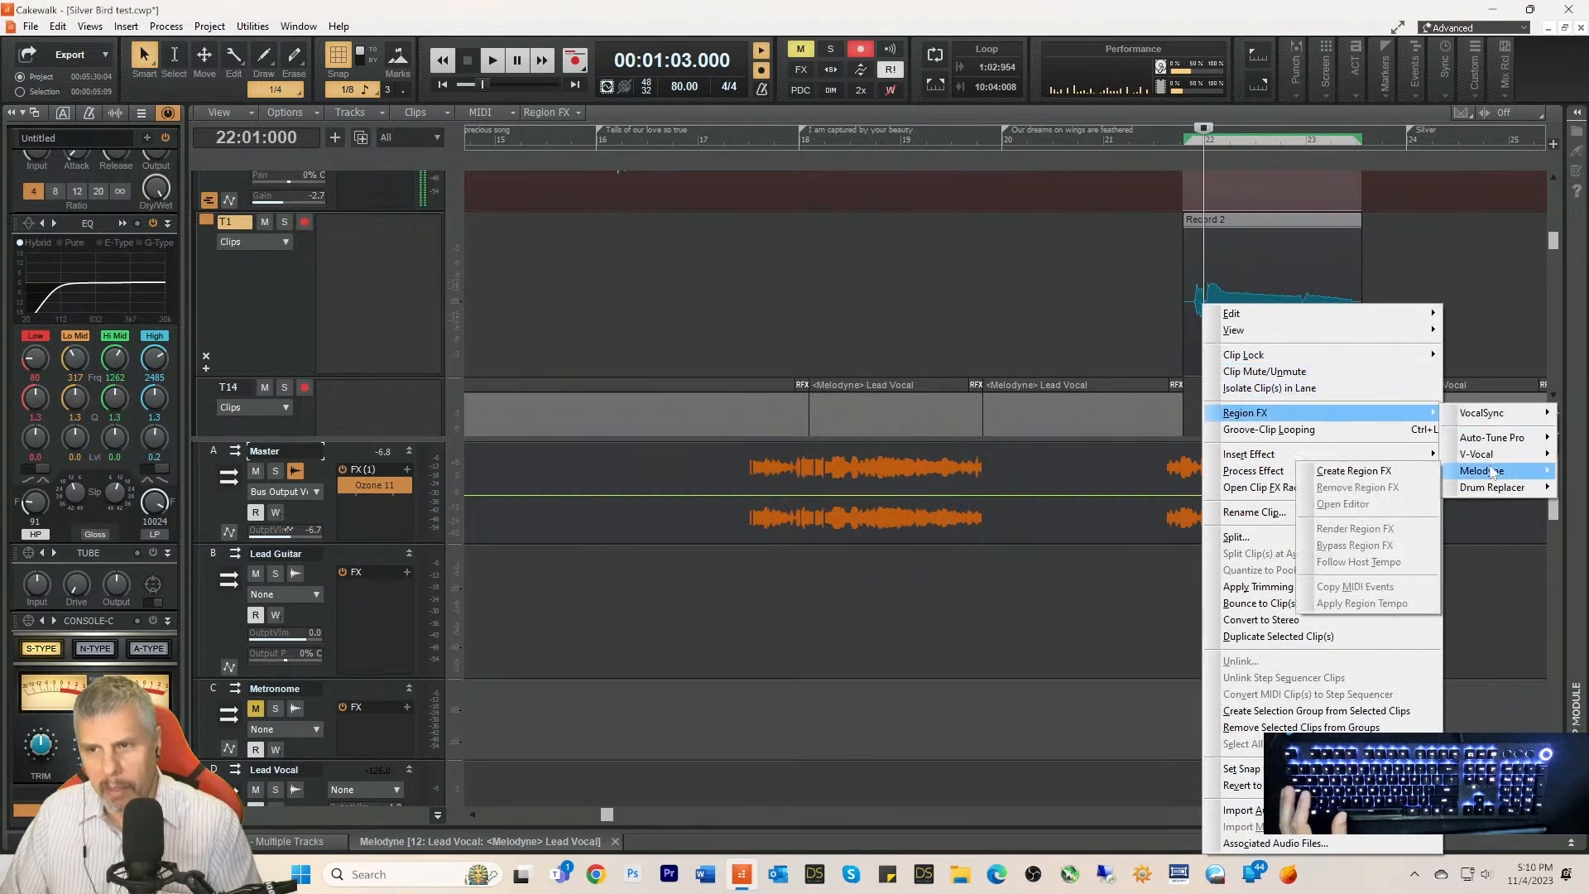
left_click(1399, 473)
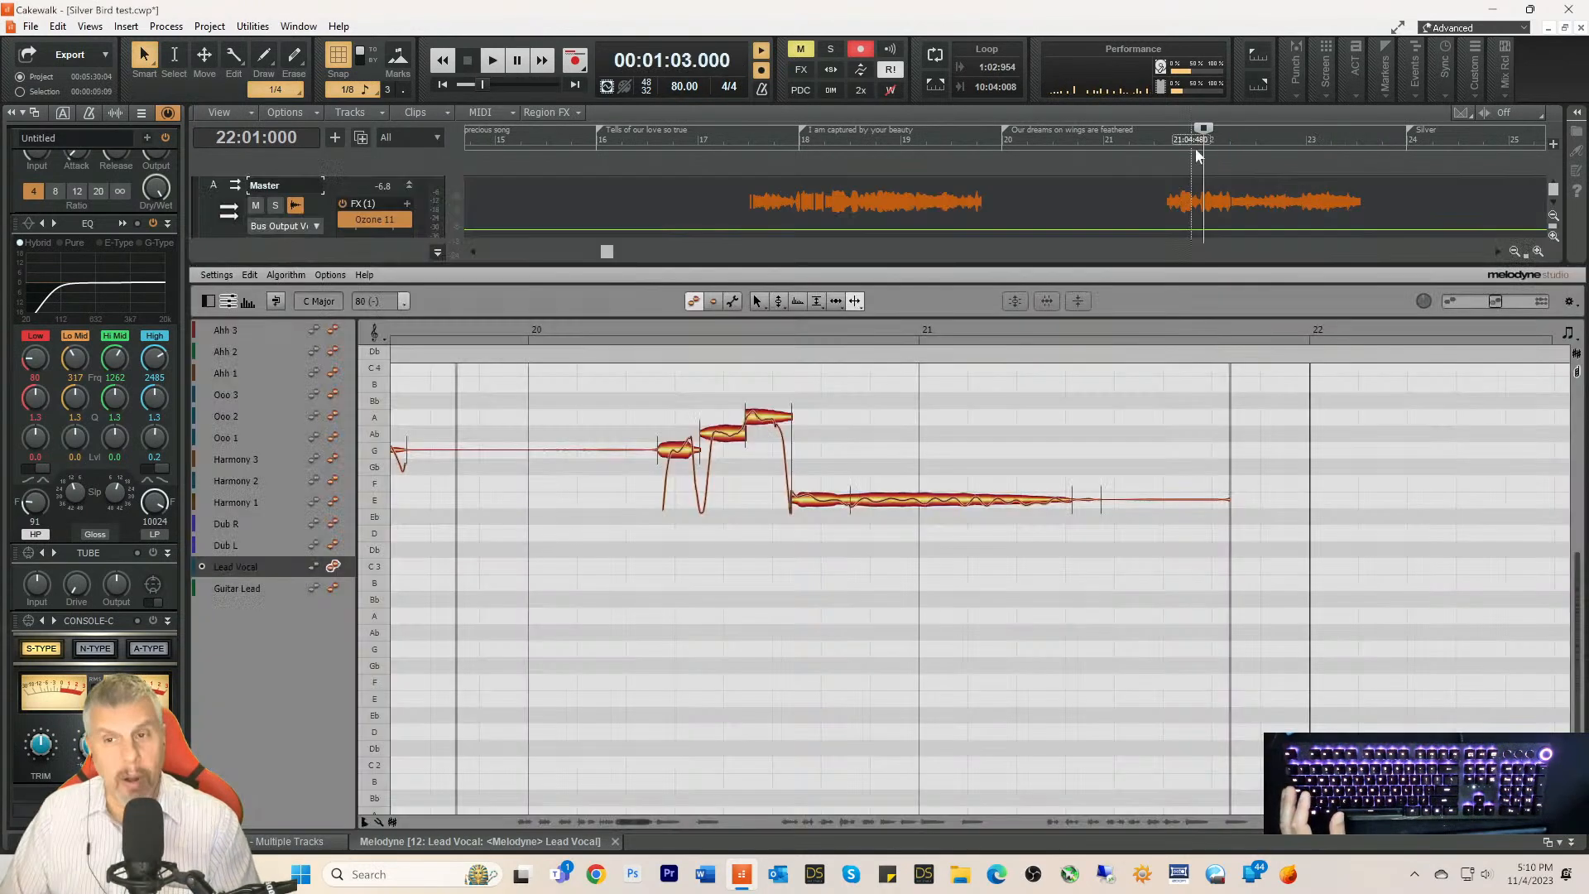
left_click(1569, 841)
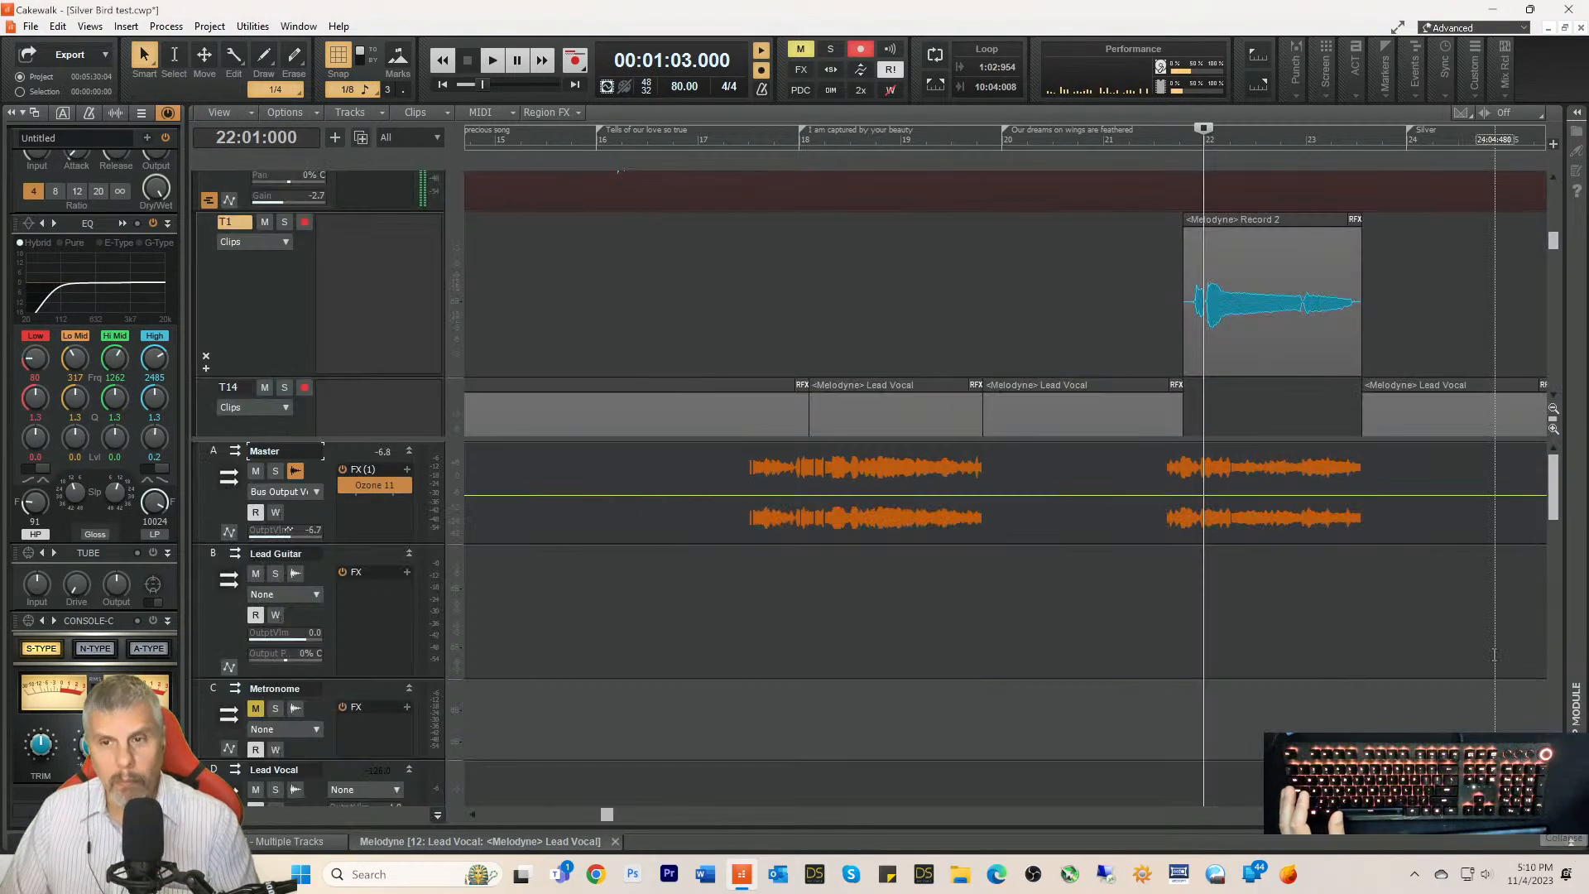
Step: Play the song briefly from 21:02:480, just before the new phrase on lane T1
scroll(1179, 327, "down", 3)
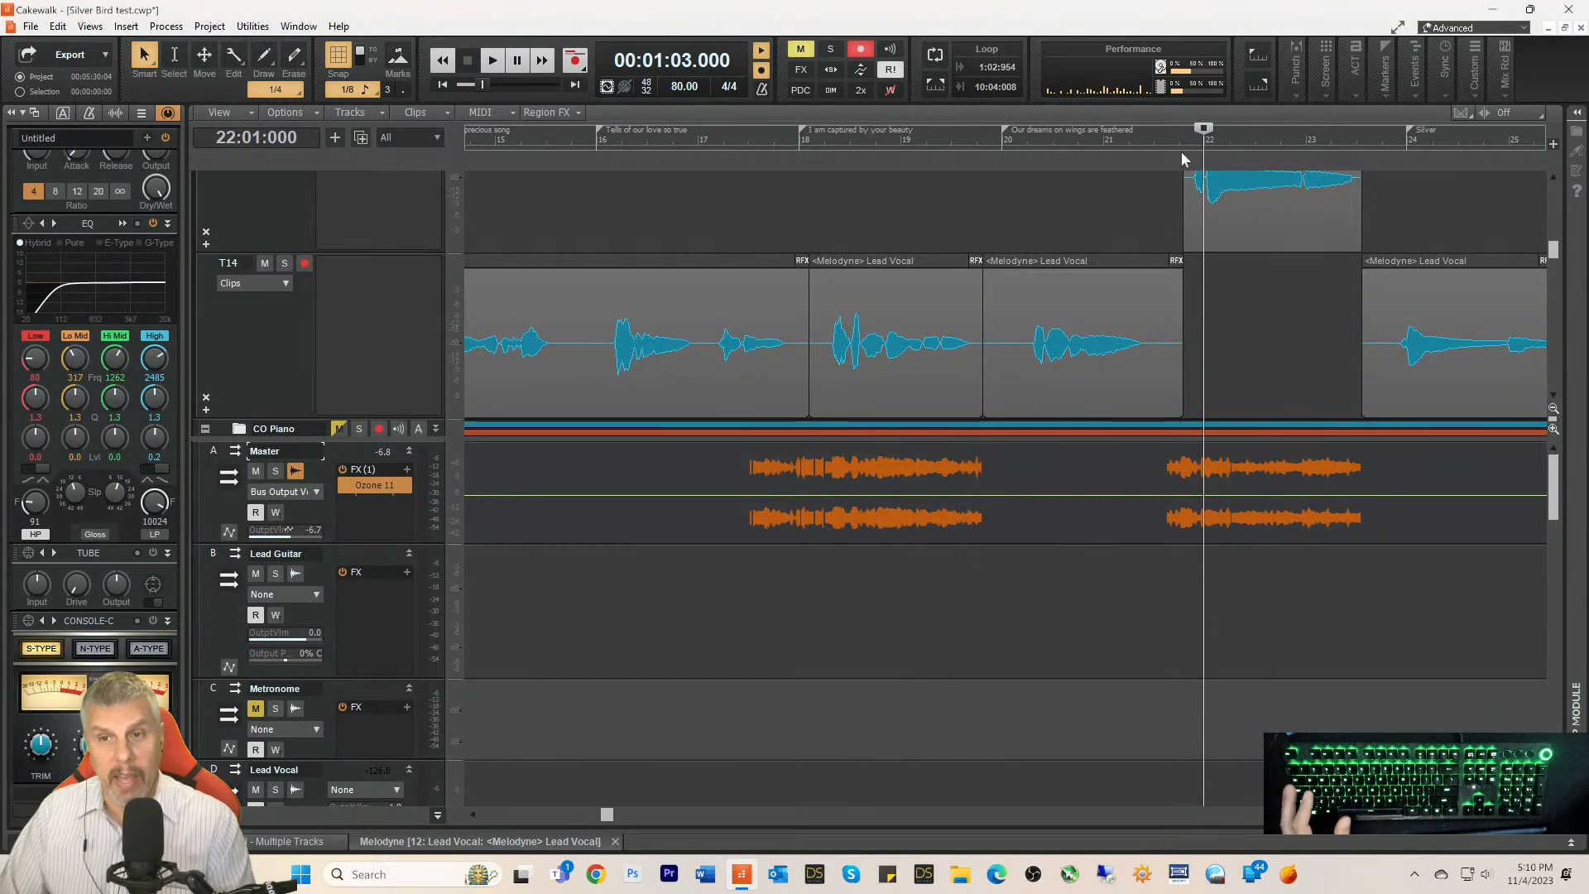
left_click(1142, 139)
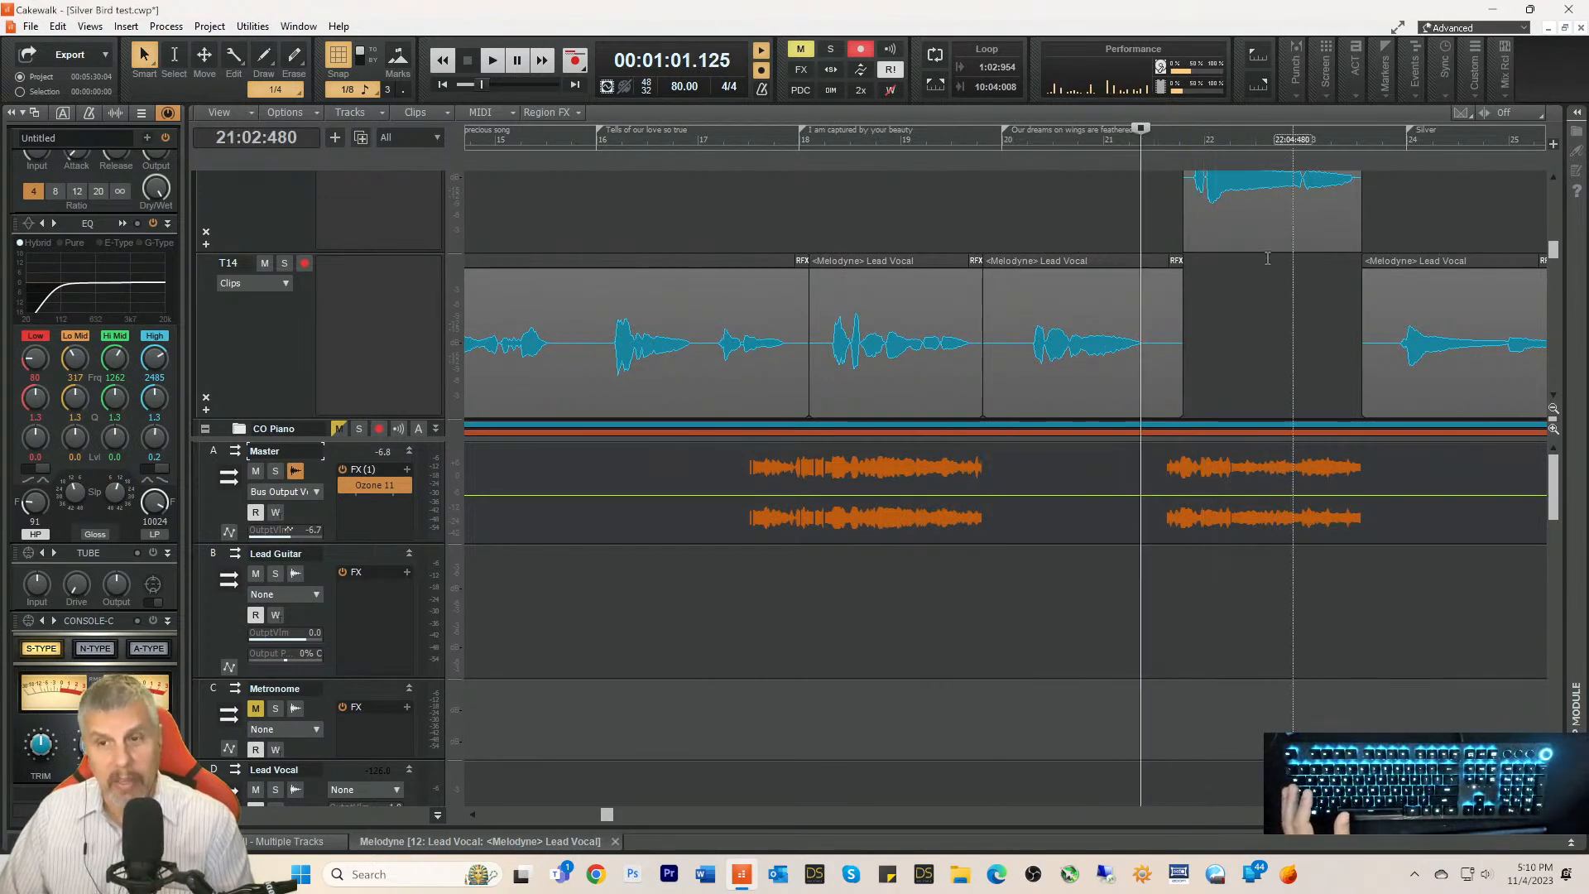
scroll(1289, 283, "up", 2)
key("space")
key("space")
Step: Delete the Lead Vocal section over bars 20 and 21 on lane T14
scroll(1296, 282, "down", 1)
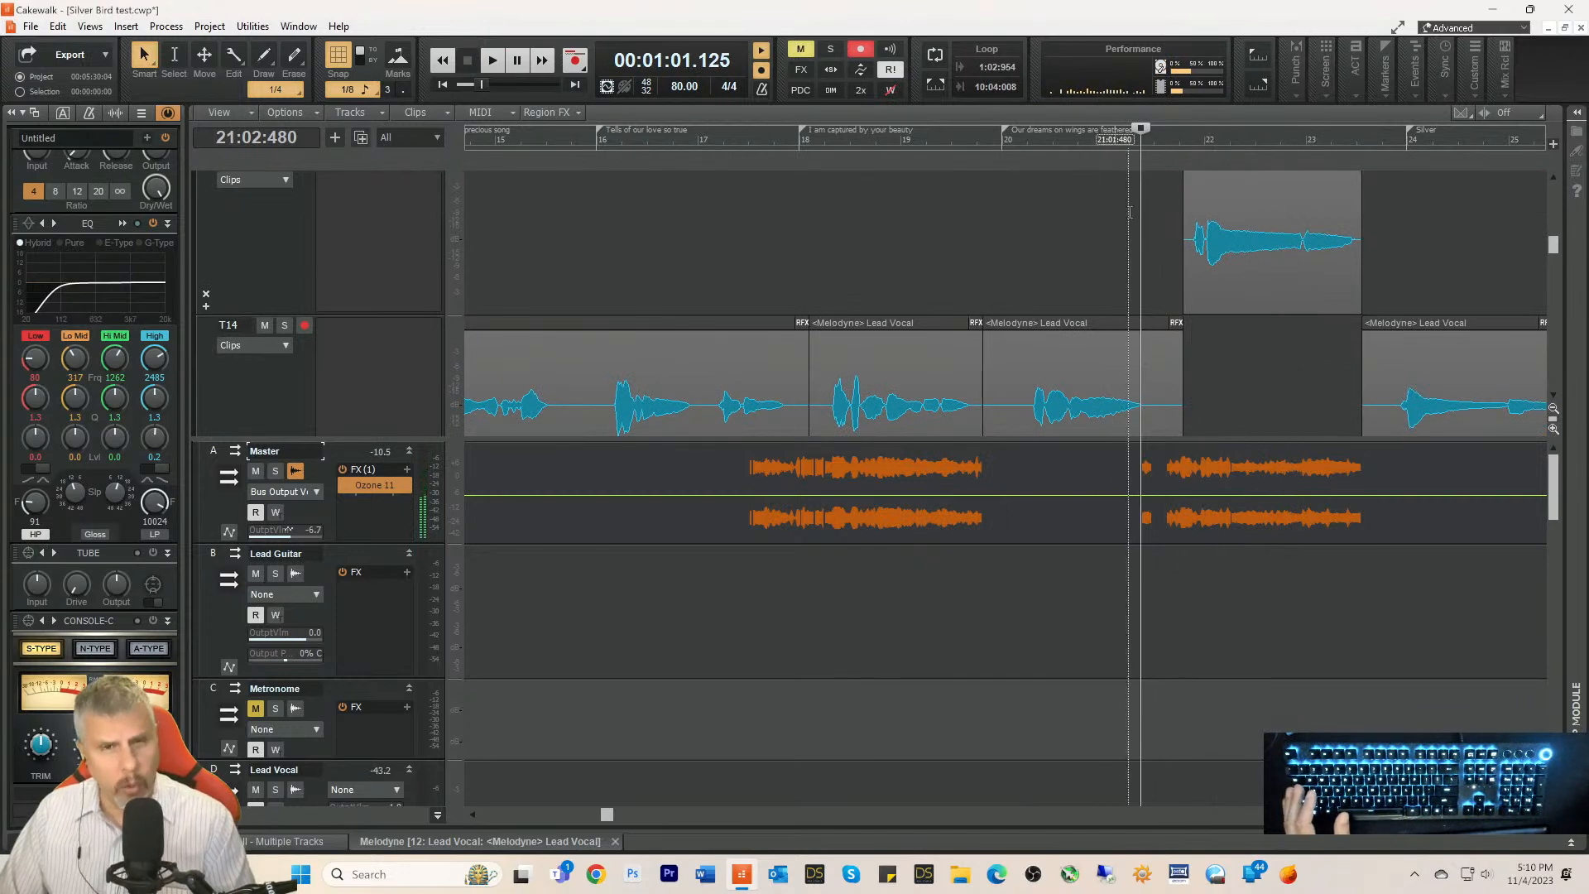
scroll(1088, 282, "down", 1)
left_click(1023, 322)
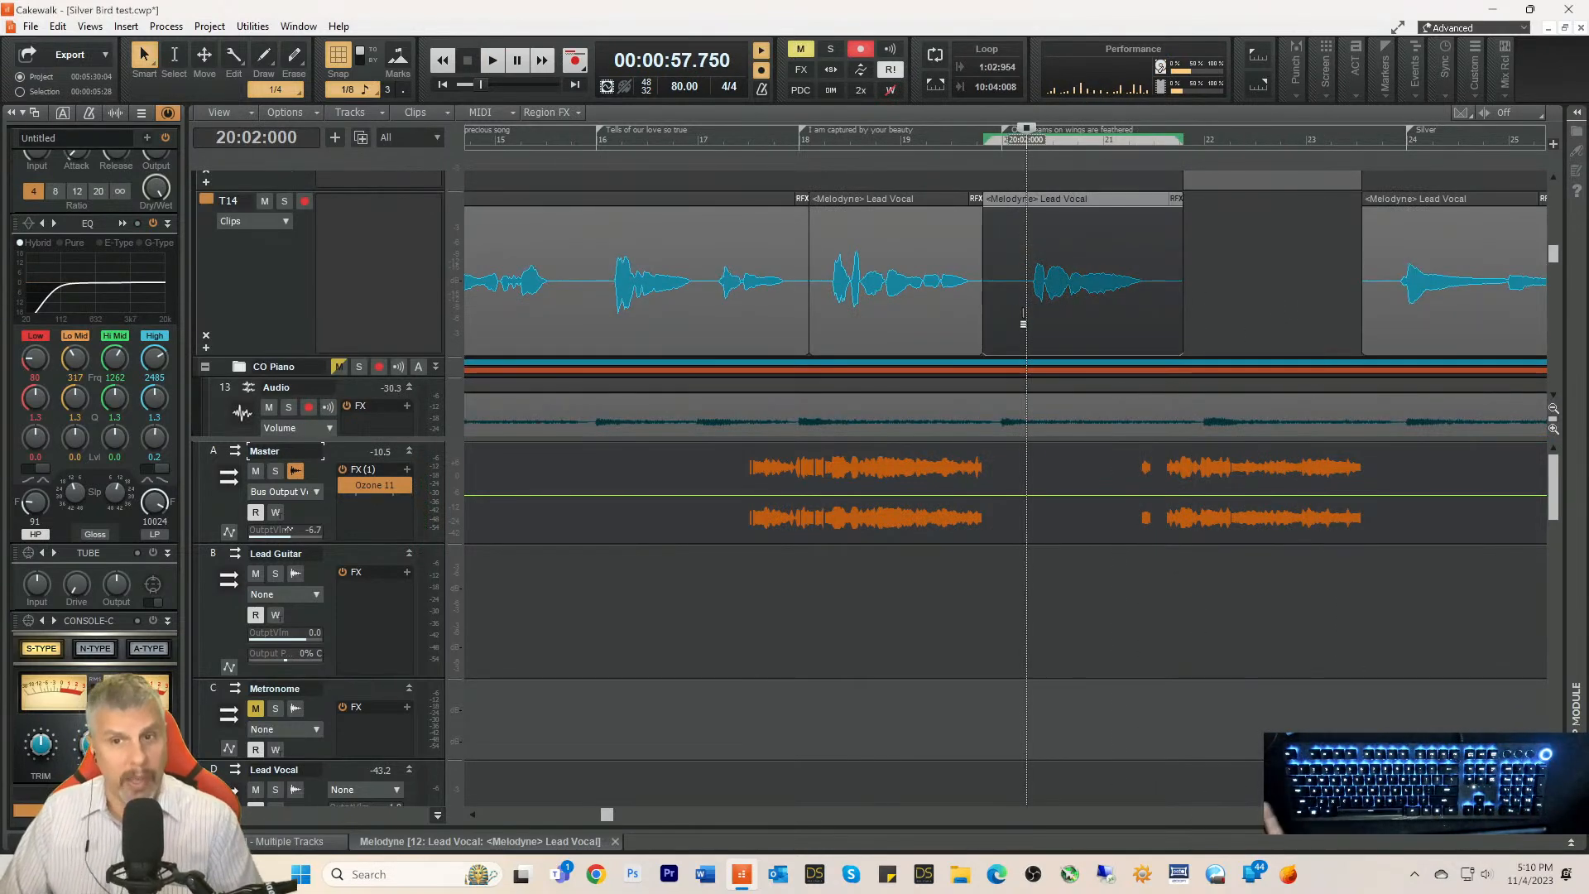
key("Delete")
Step: Move the playback position to 21:04:480, near the start of the new take on lane T1
scroll(1105, 269, "up", 1)
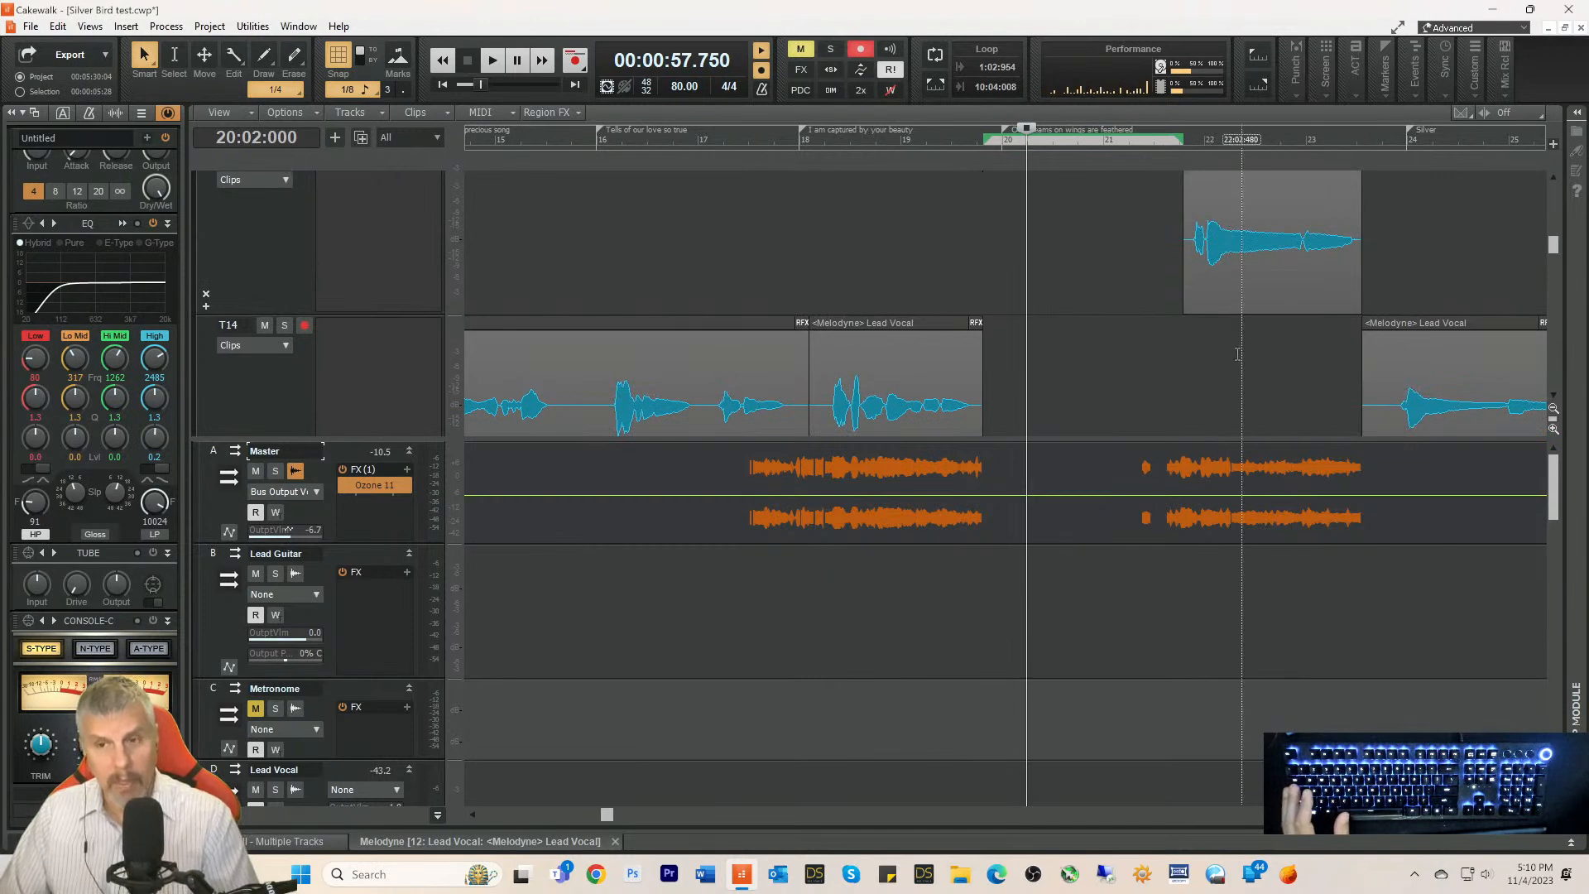
scroll(1236, 352, "down", 1)
left_click(1219, 327)
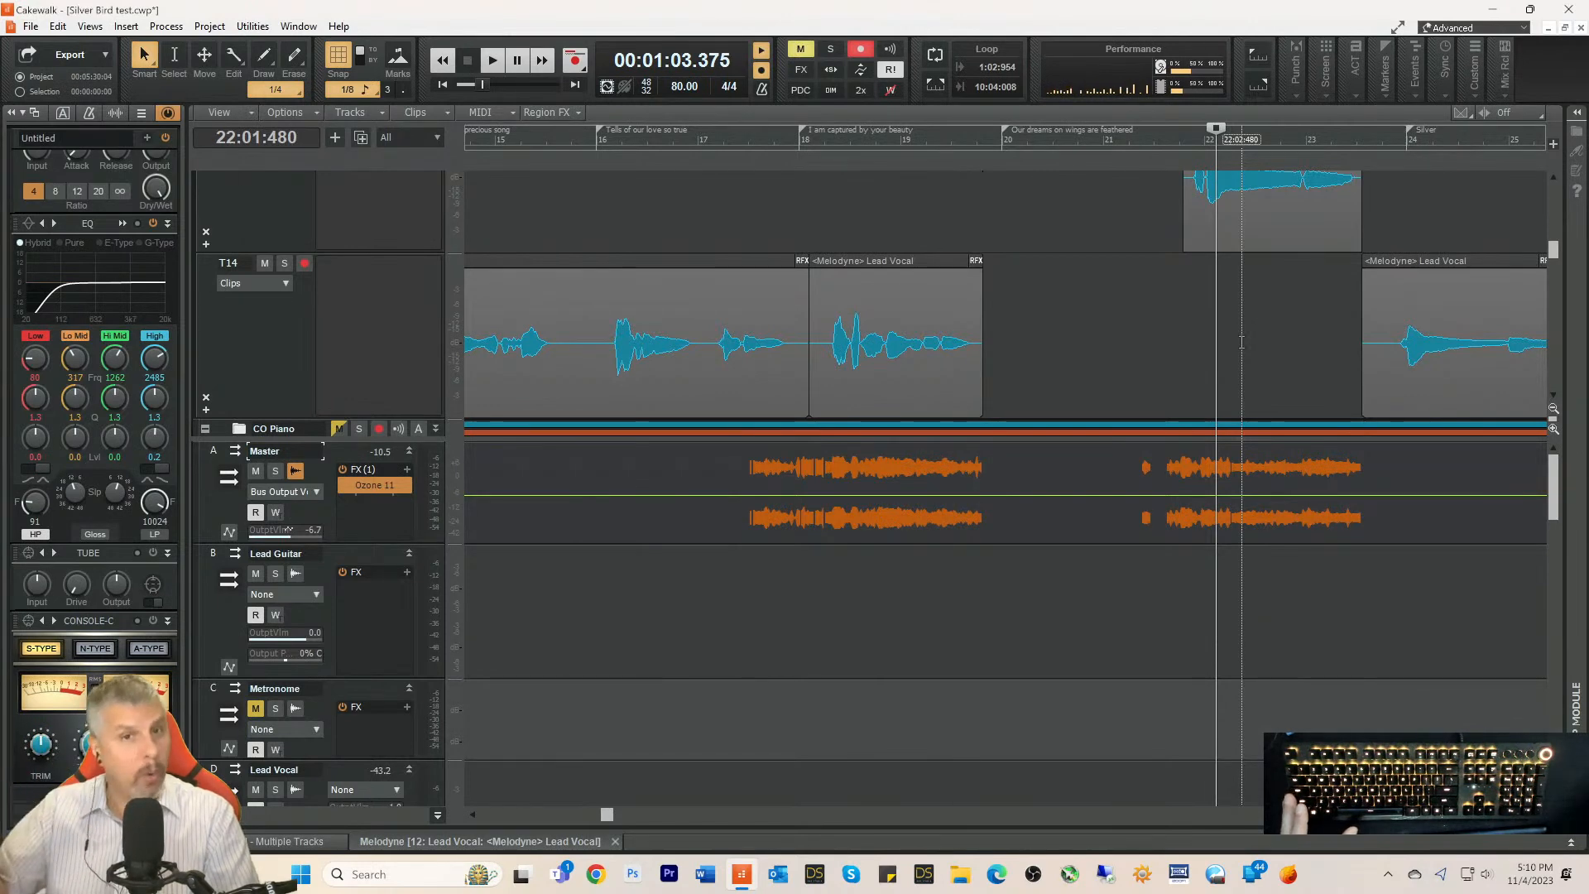
scroll(1241, 342, "up", 1)
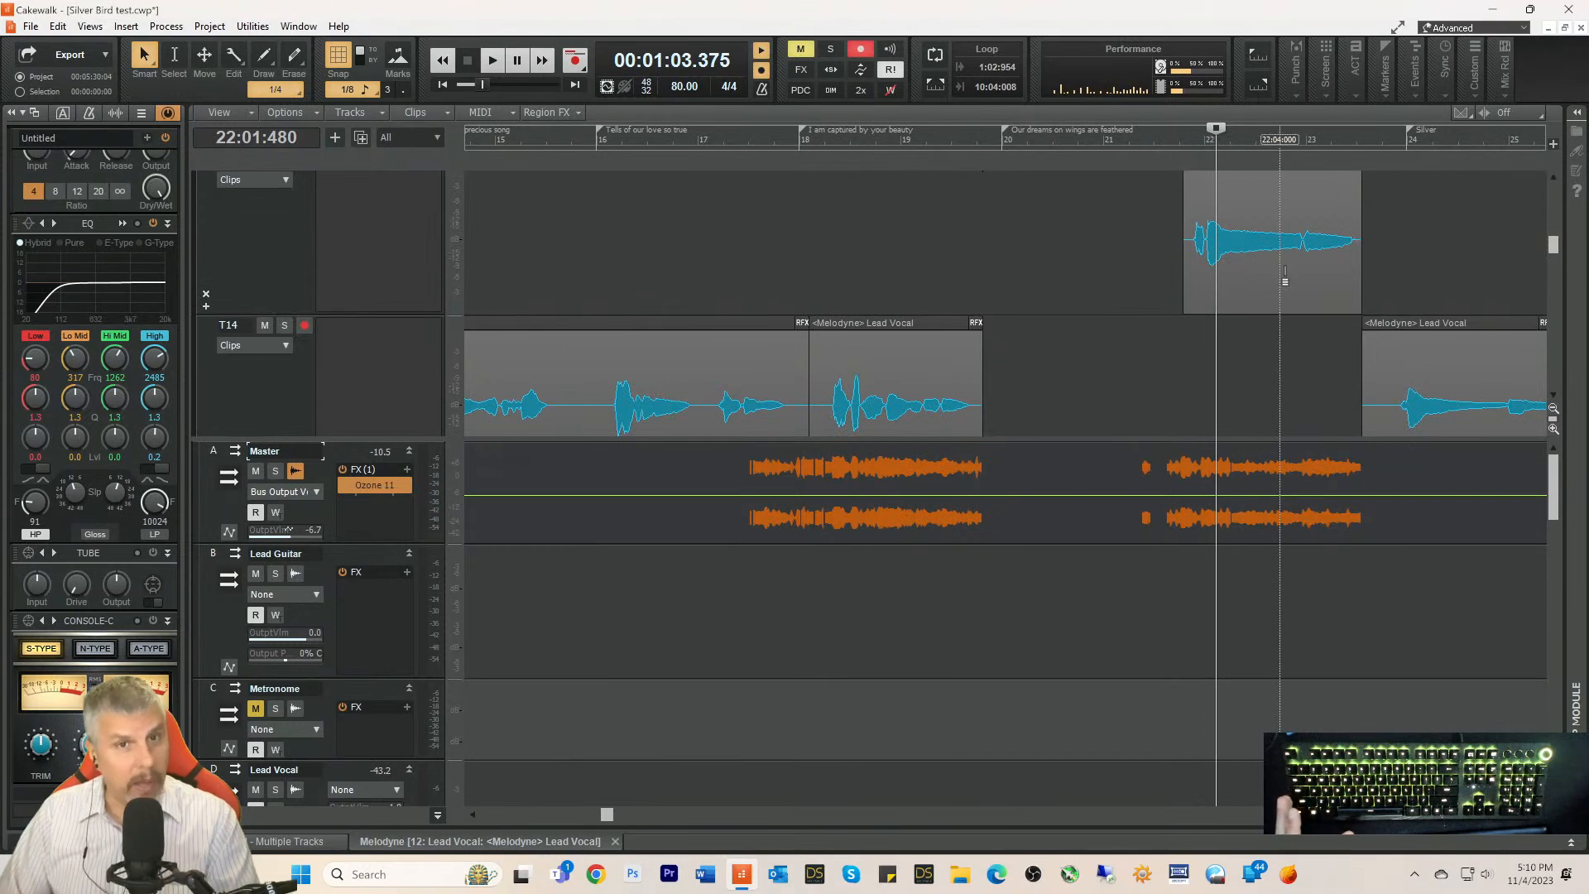
left_click(1189, 142)
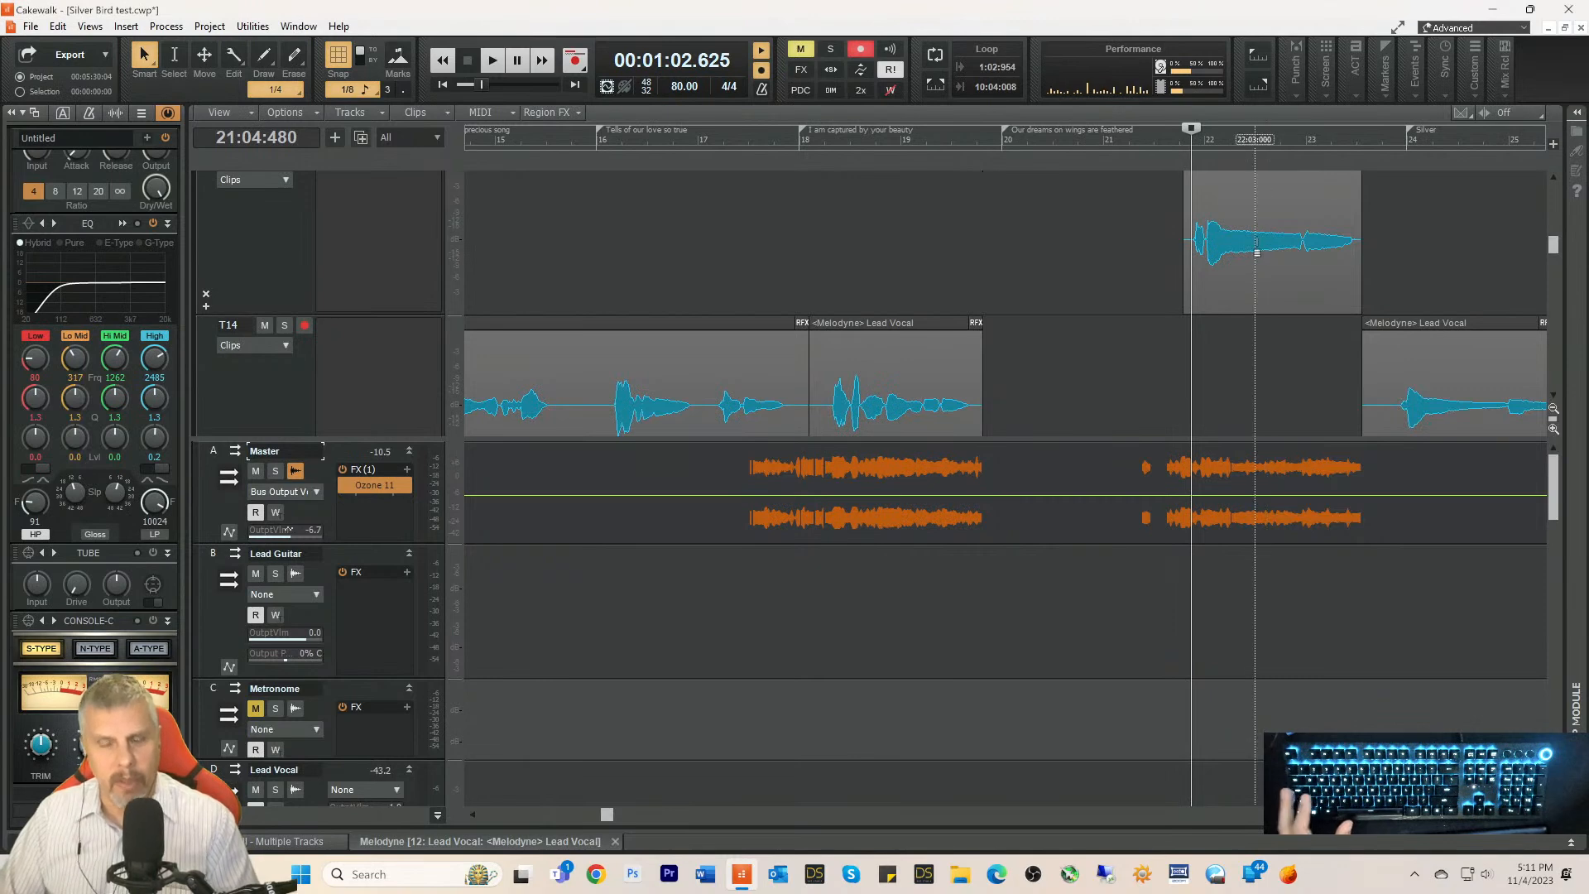
Step: Compare the Record 2 take on lane T1 with the cleared Lead Vocal gap beneath it on lane T14
scroll(1154, 285, "down", 1)
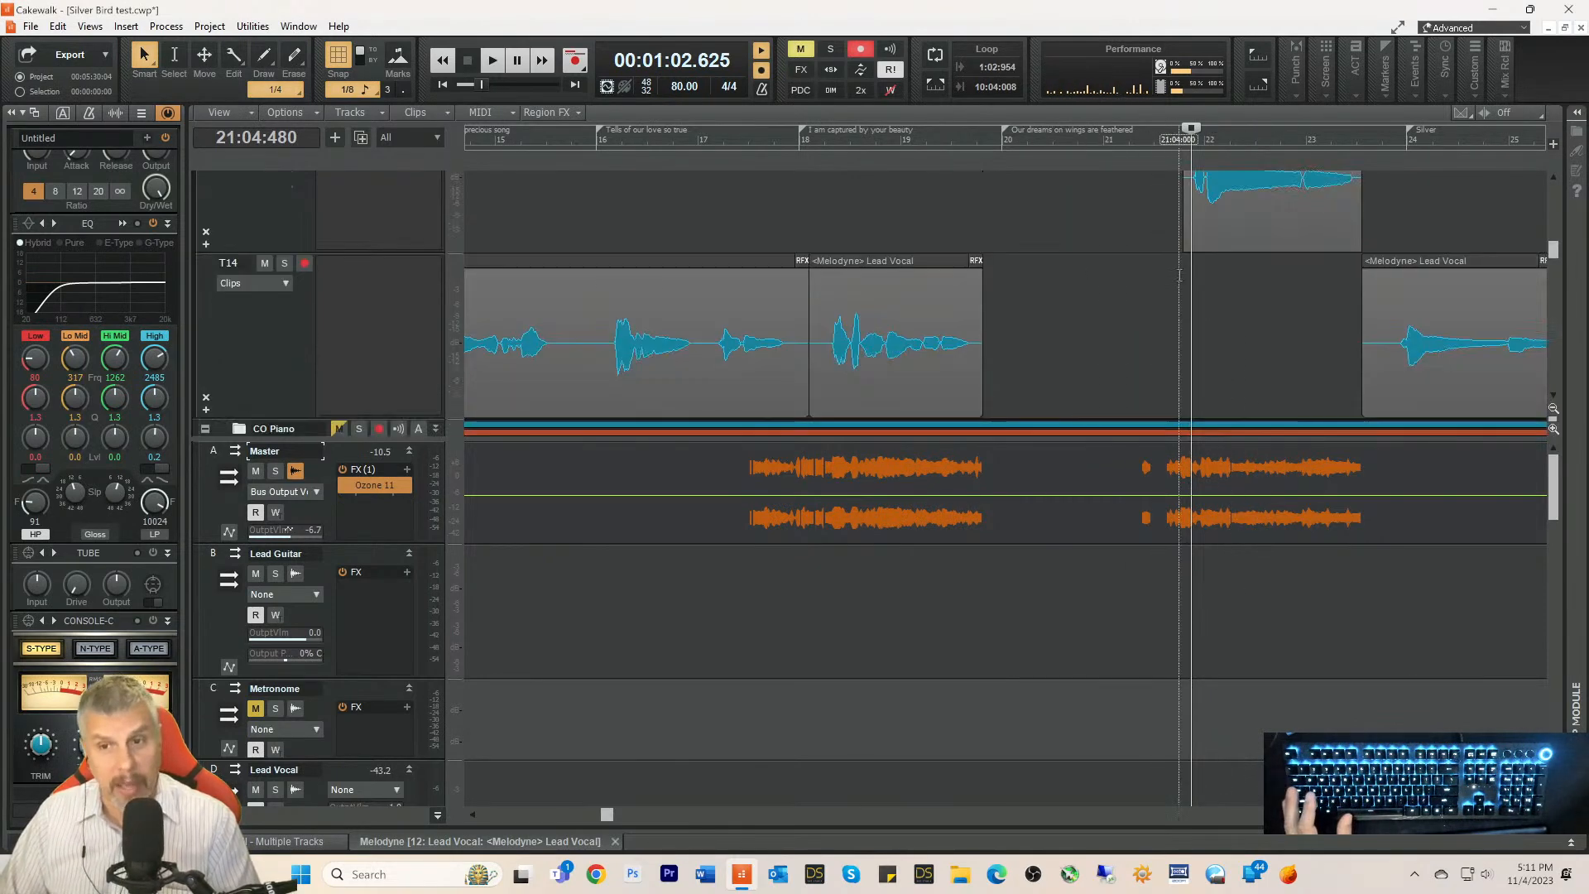
scroll(1204, 302, "up", 2)
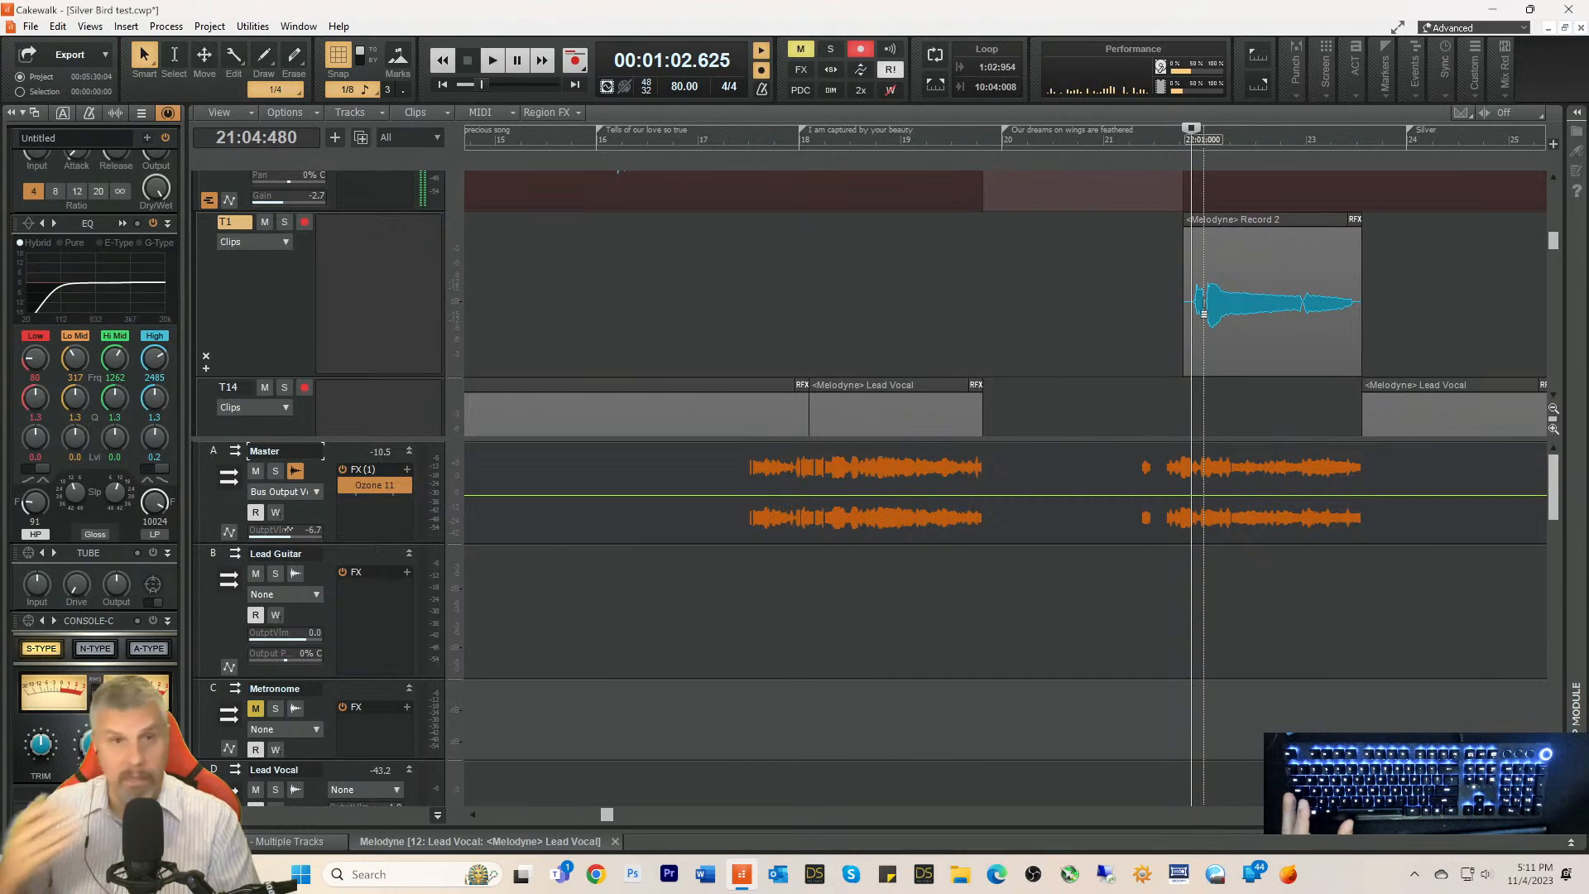
scroll(1243, 282, "down", 2)
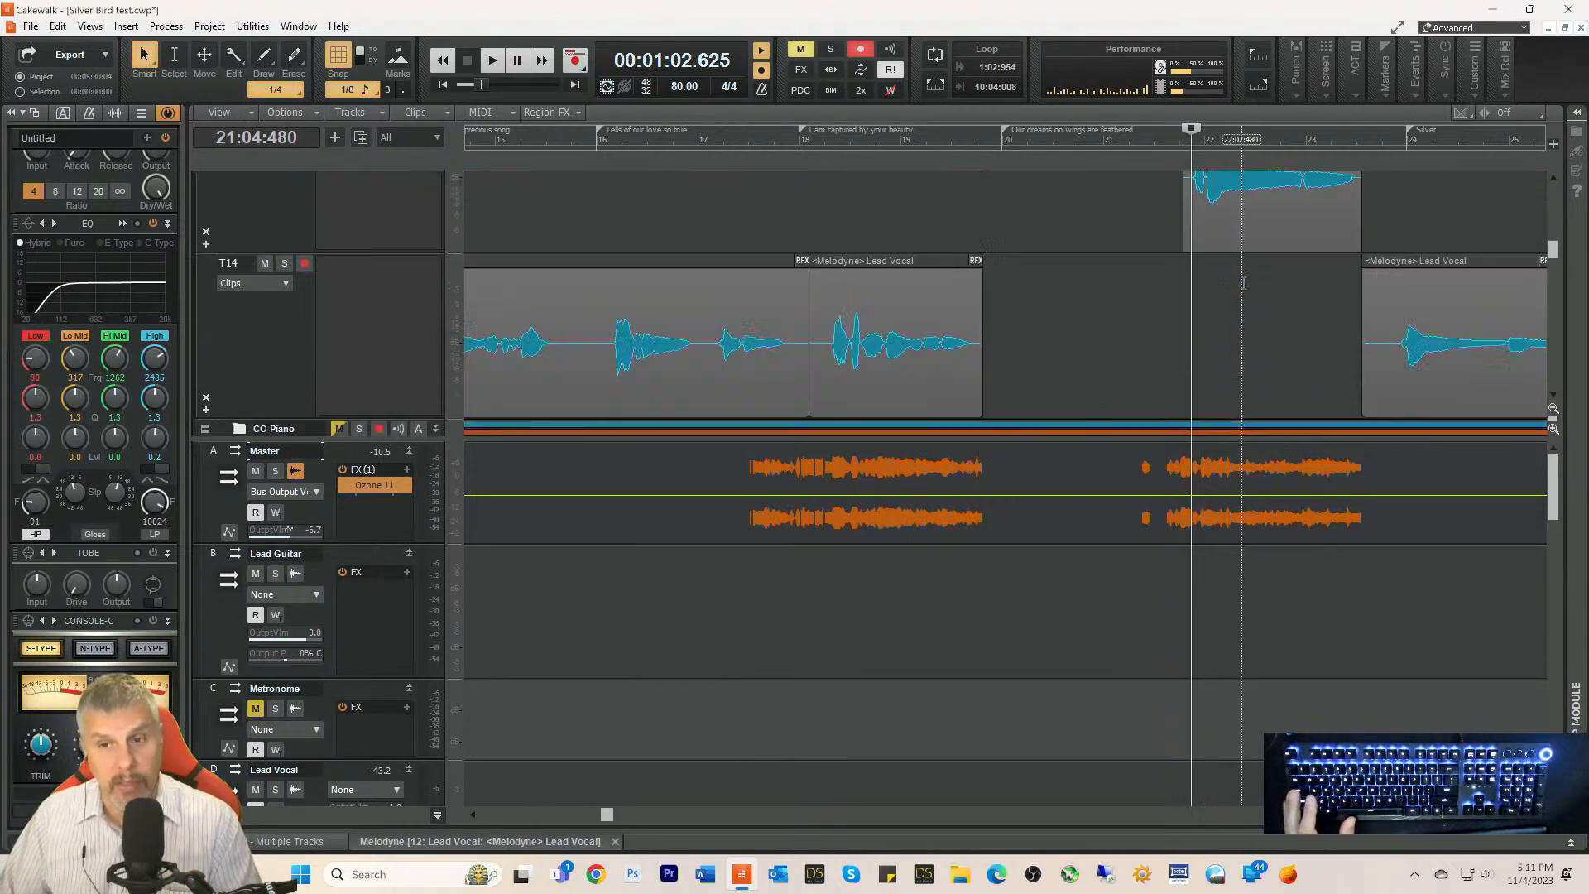
scroll(1155, 201, "up", 2)
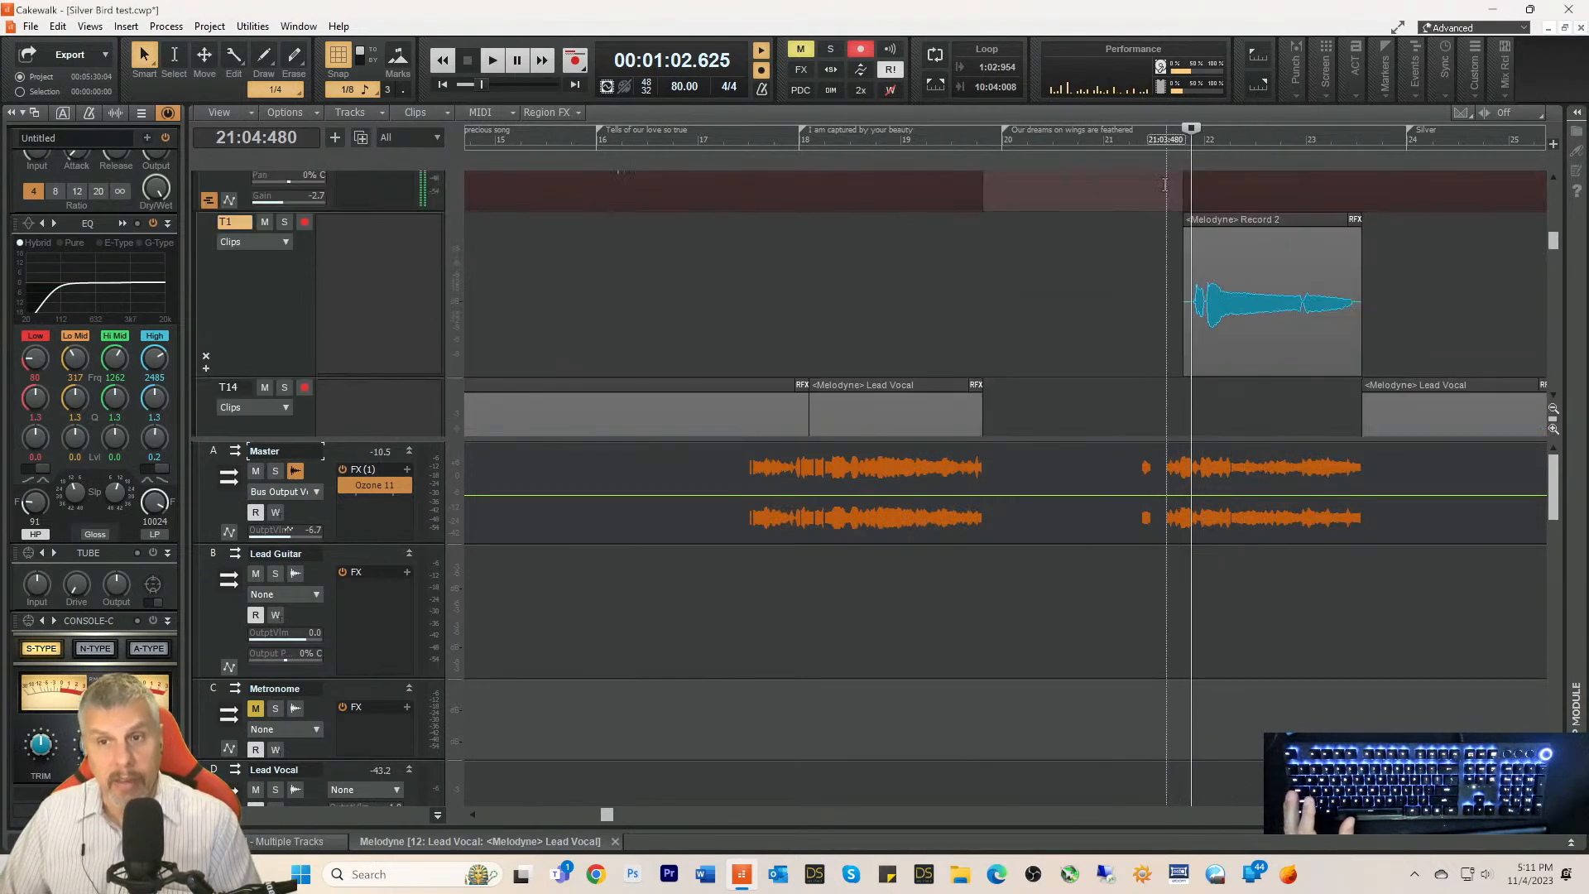
scroll(1226, 424, "down", 1)
left_click(1217, 423)
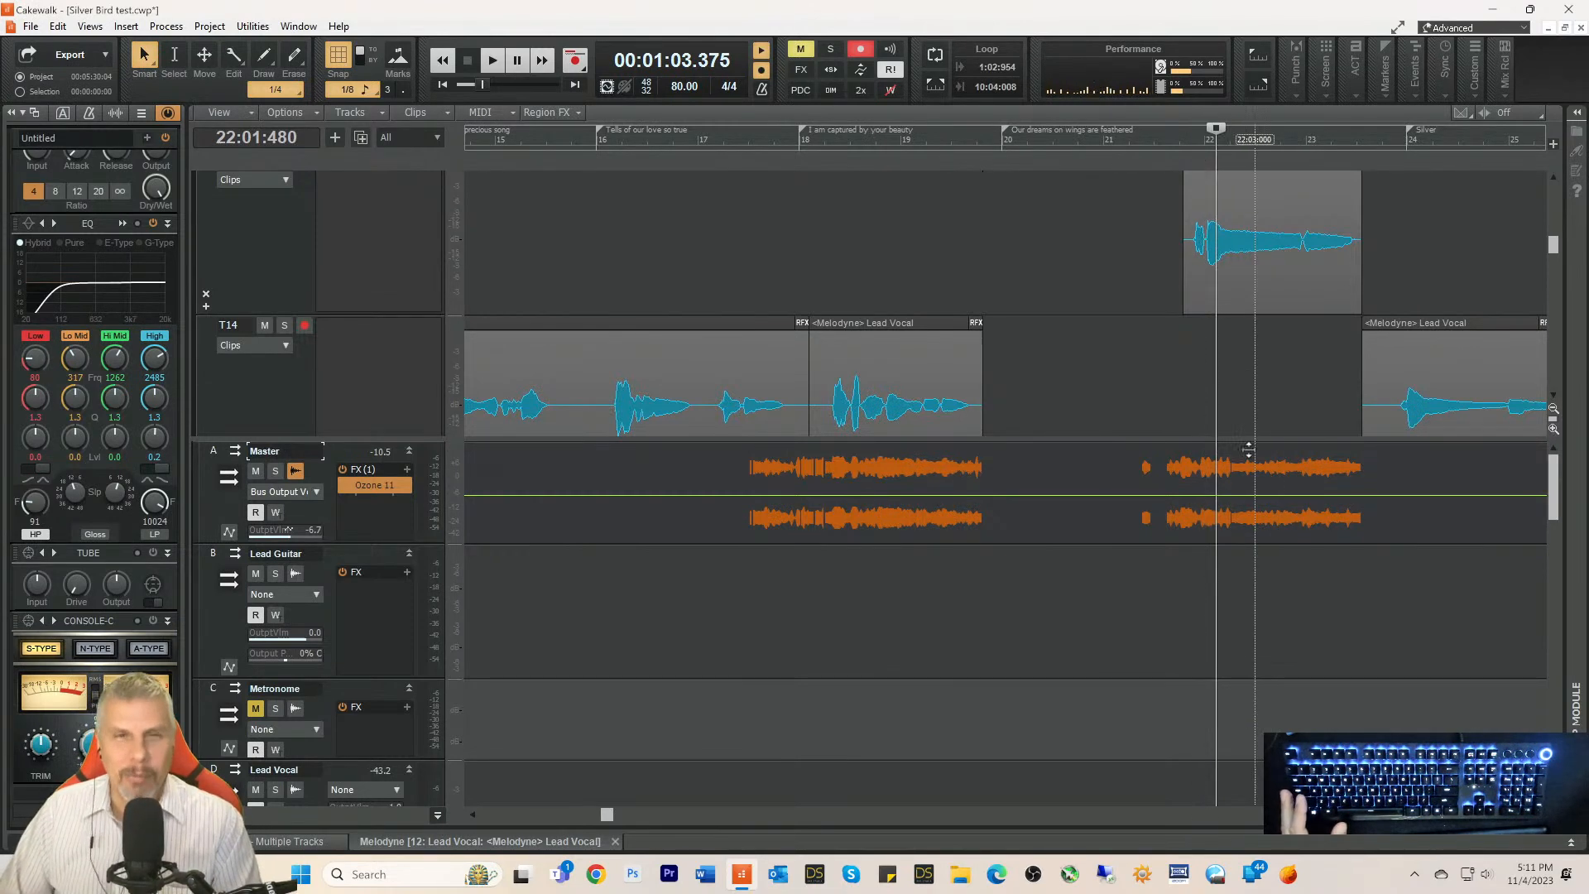
left_click(1170, 145)
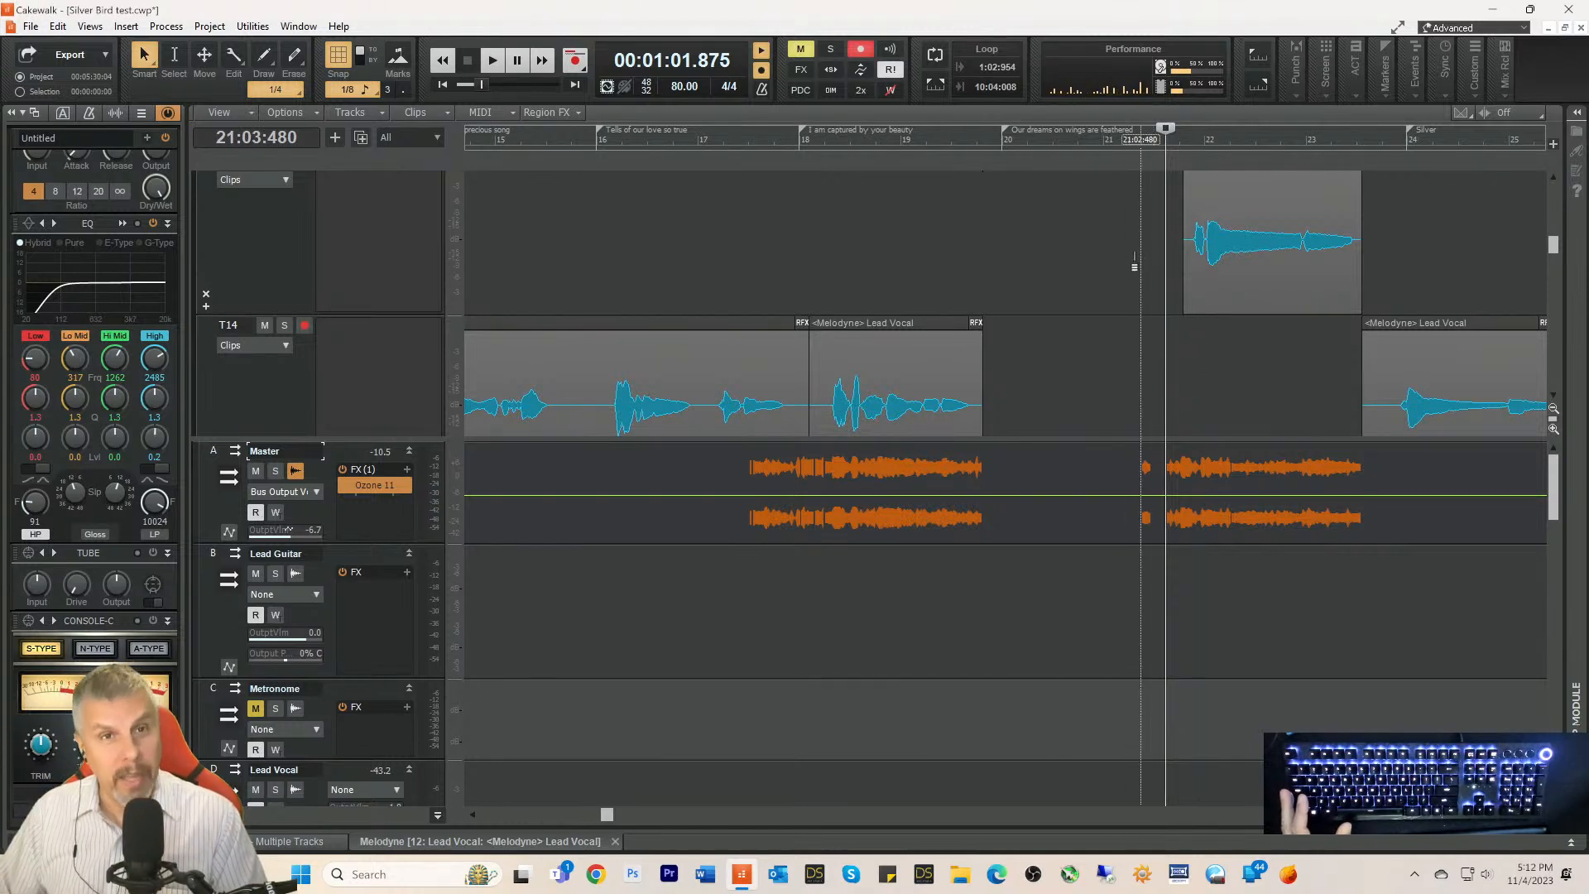
scroll(1138, 271, "down", 1)
scroll(1138, 271, "up", 2)
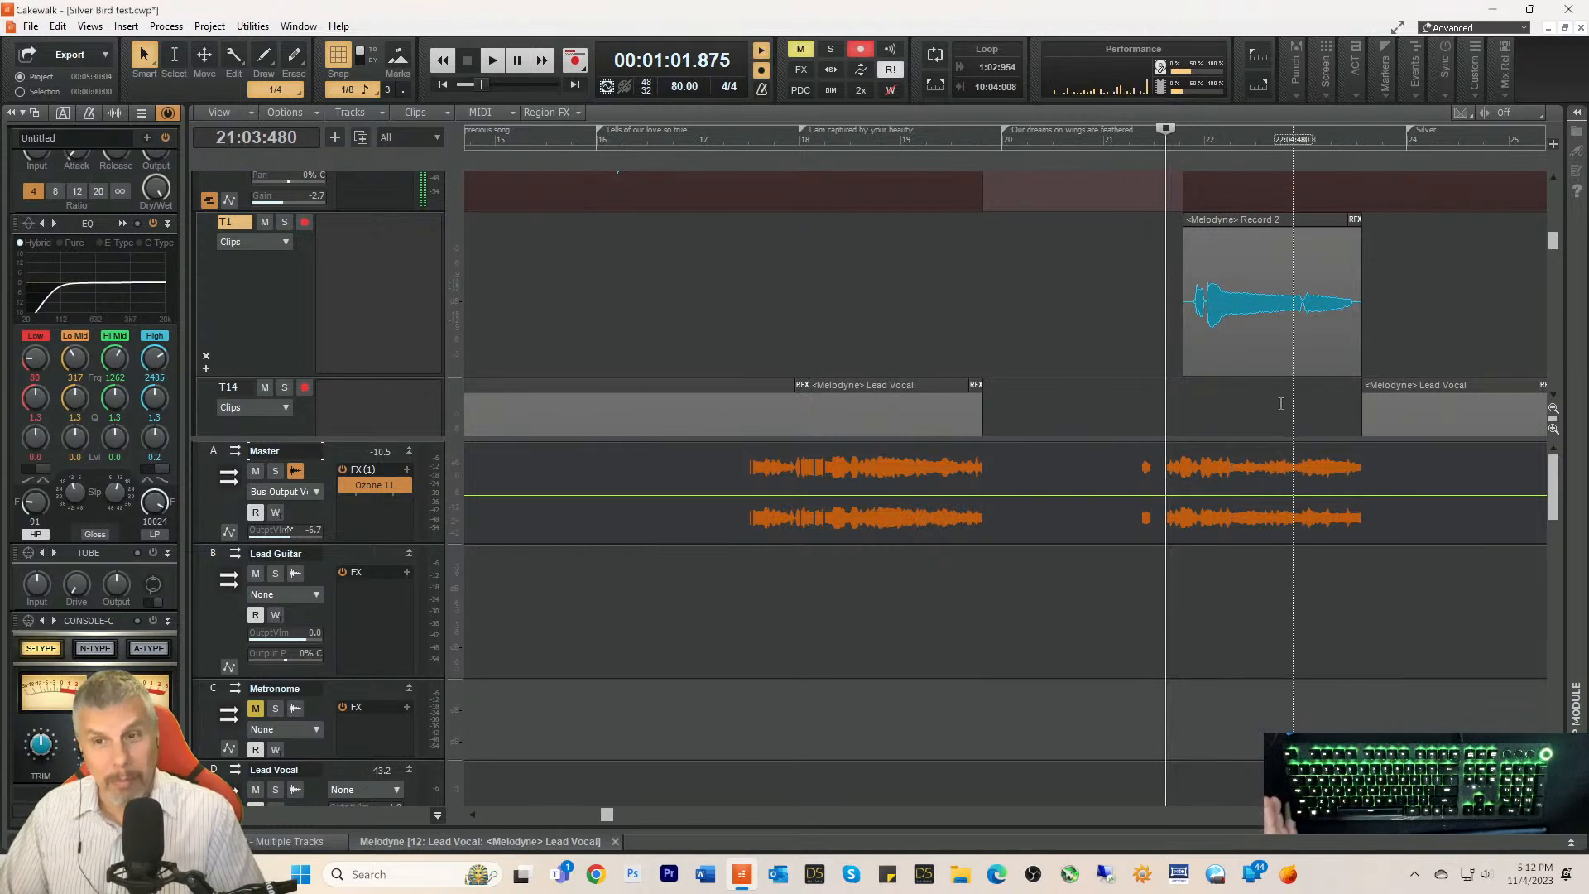
scroll(1238, 284, "down", 1)
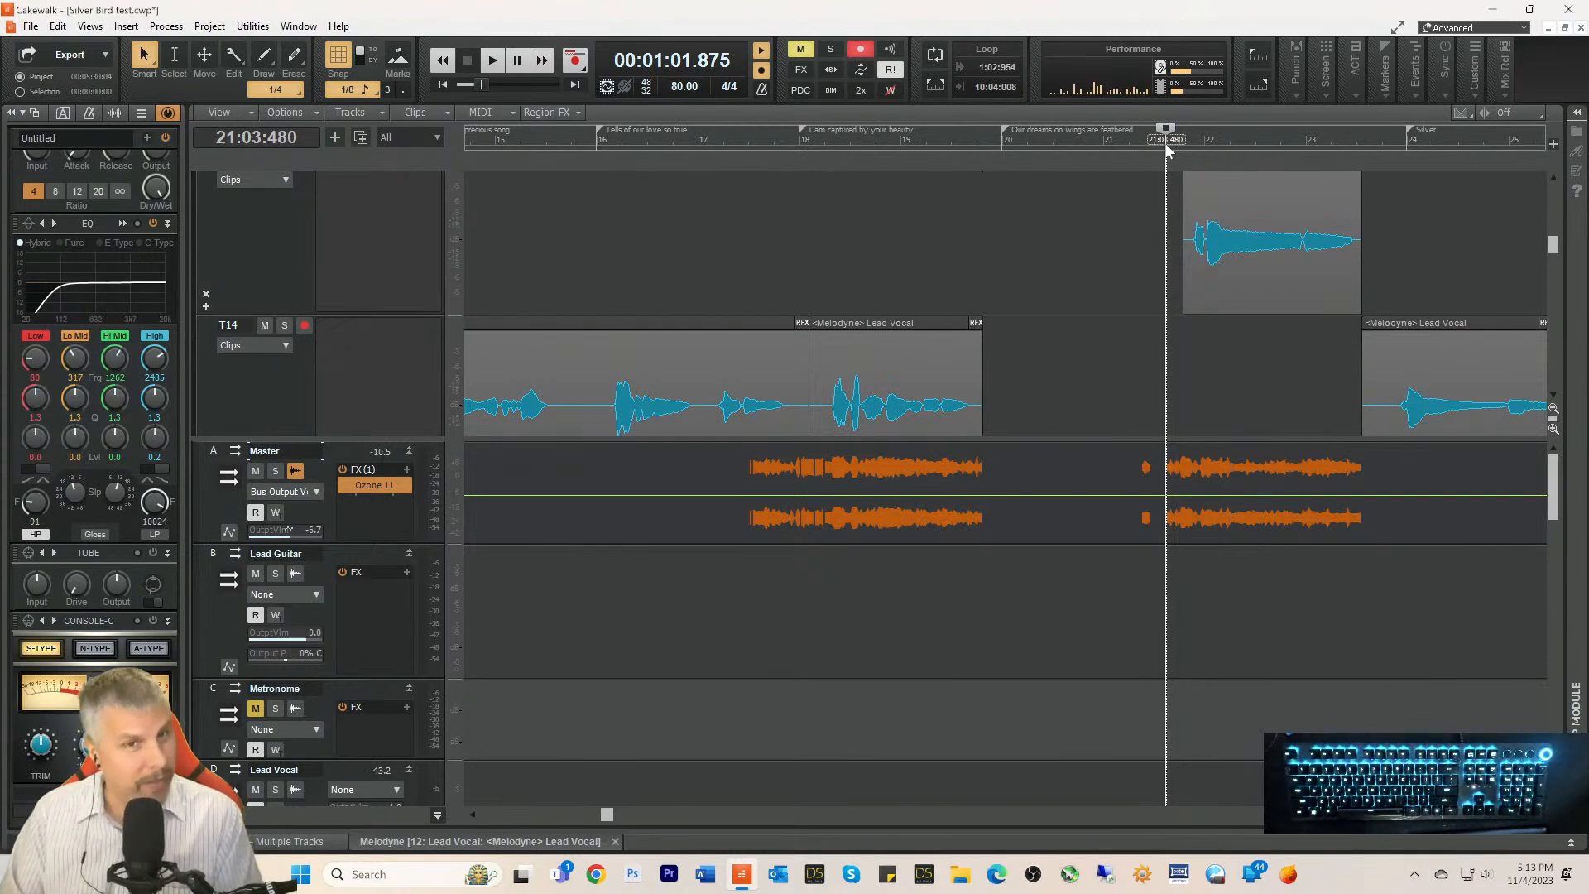
Step: Punch in a replacement Lead Vocal take on lane T1 over the Bird phrase, rolling in from 27:01:480 and stopping around bar 30
left_click(791, 151)
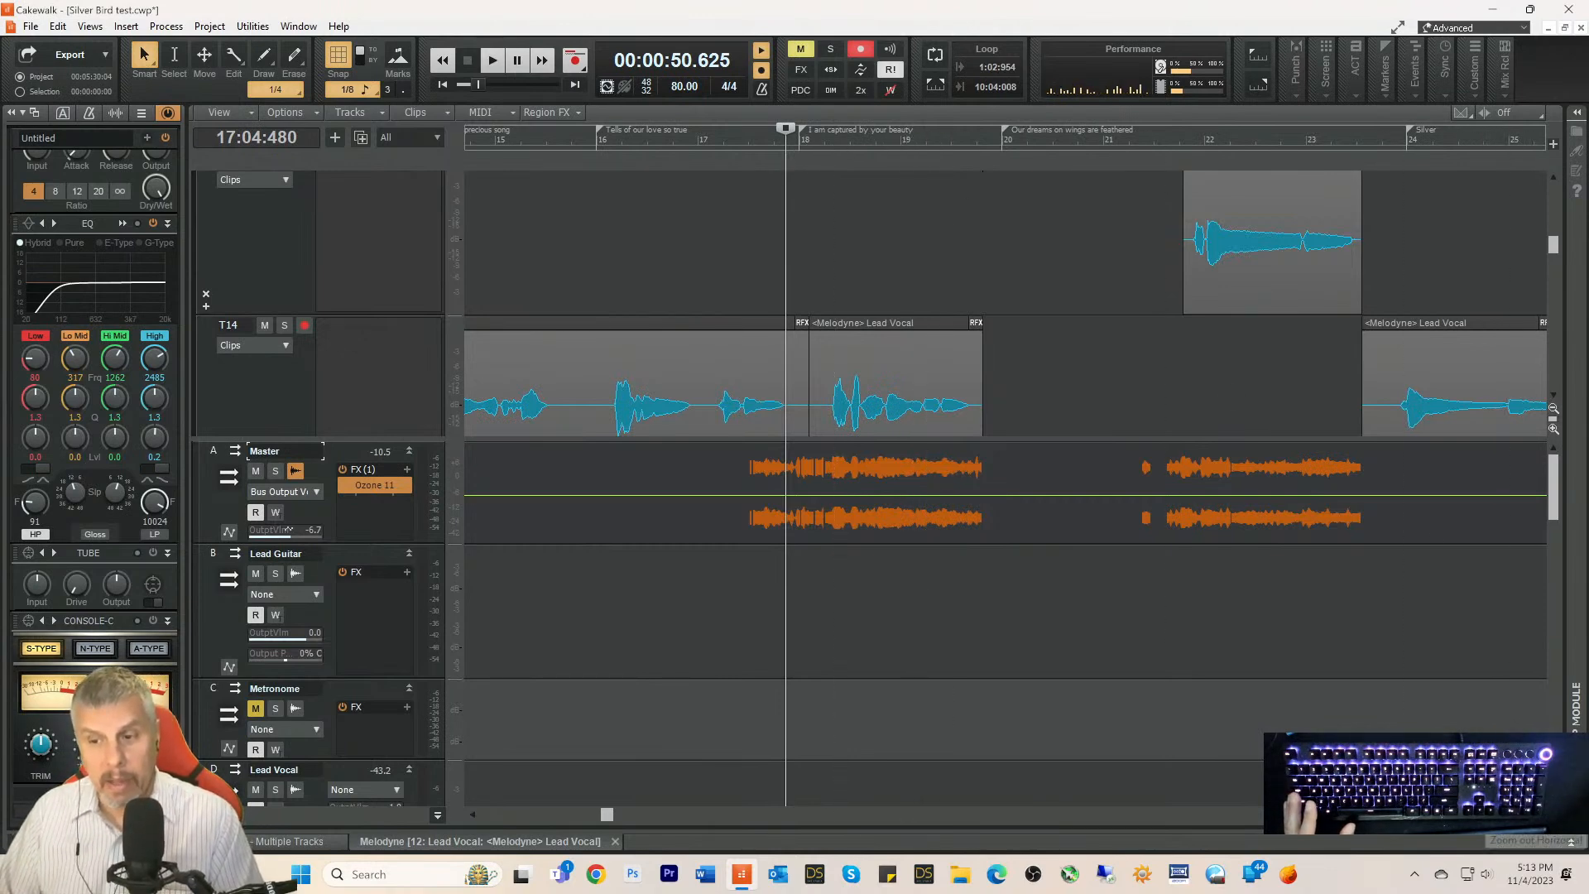
scroll(1155, 362, "down", 3)
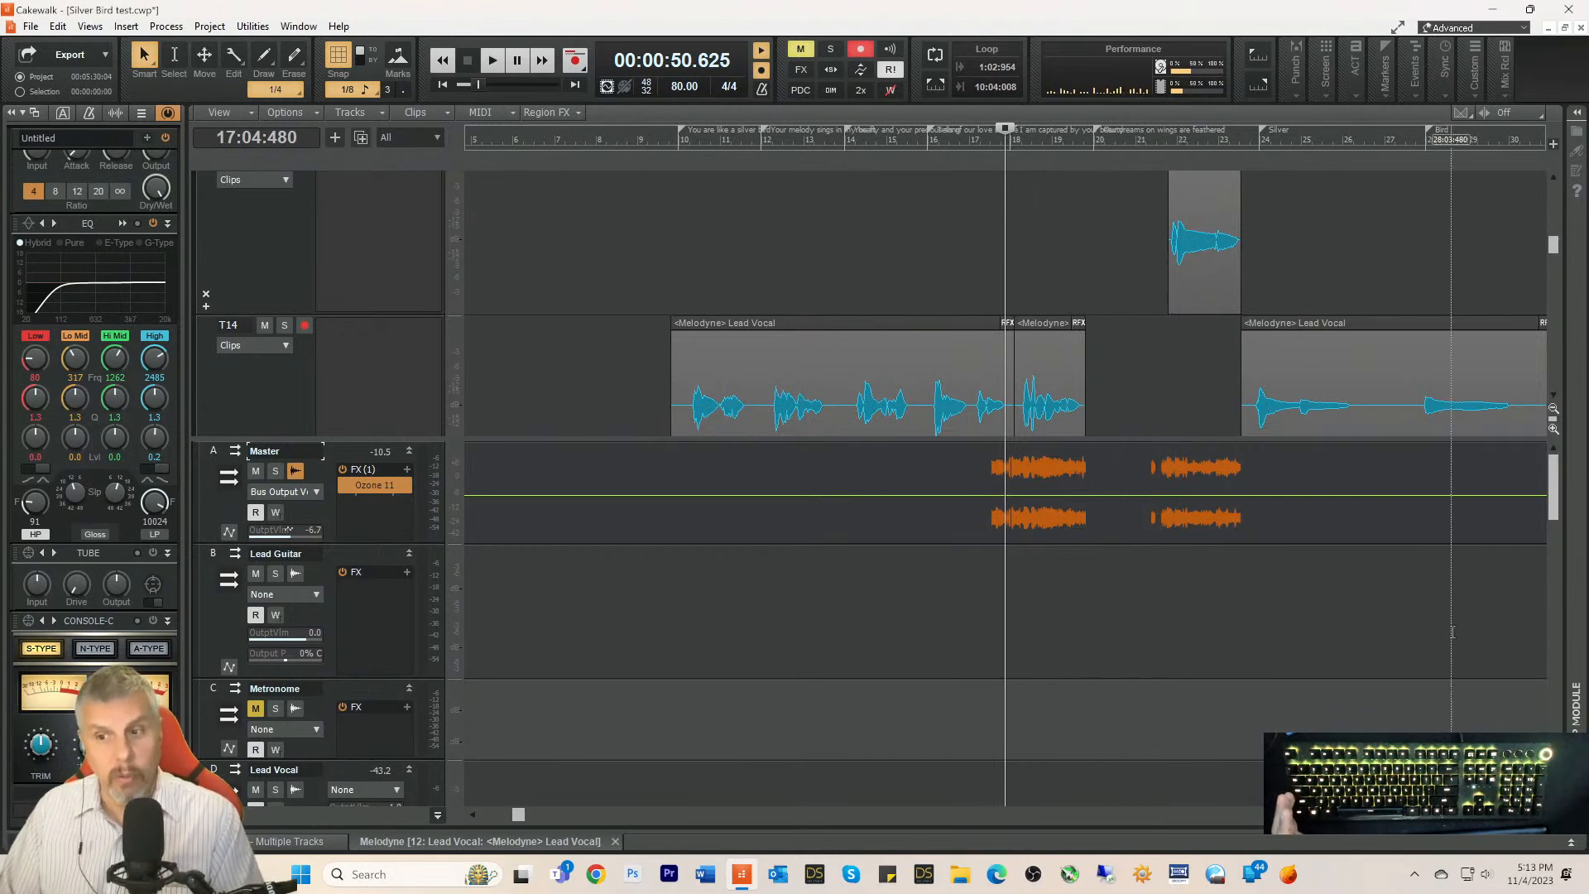
left_click_drag(512, 819, 588, 826)
scroll(791, 358, "up", 2)
scroll(791, 357, "down", 1)
scroll(791, 358, "down", 1)
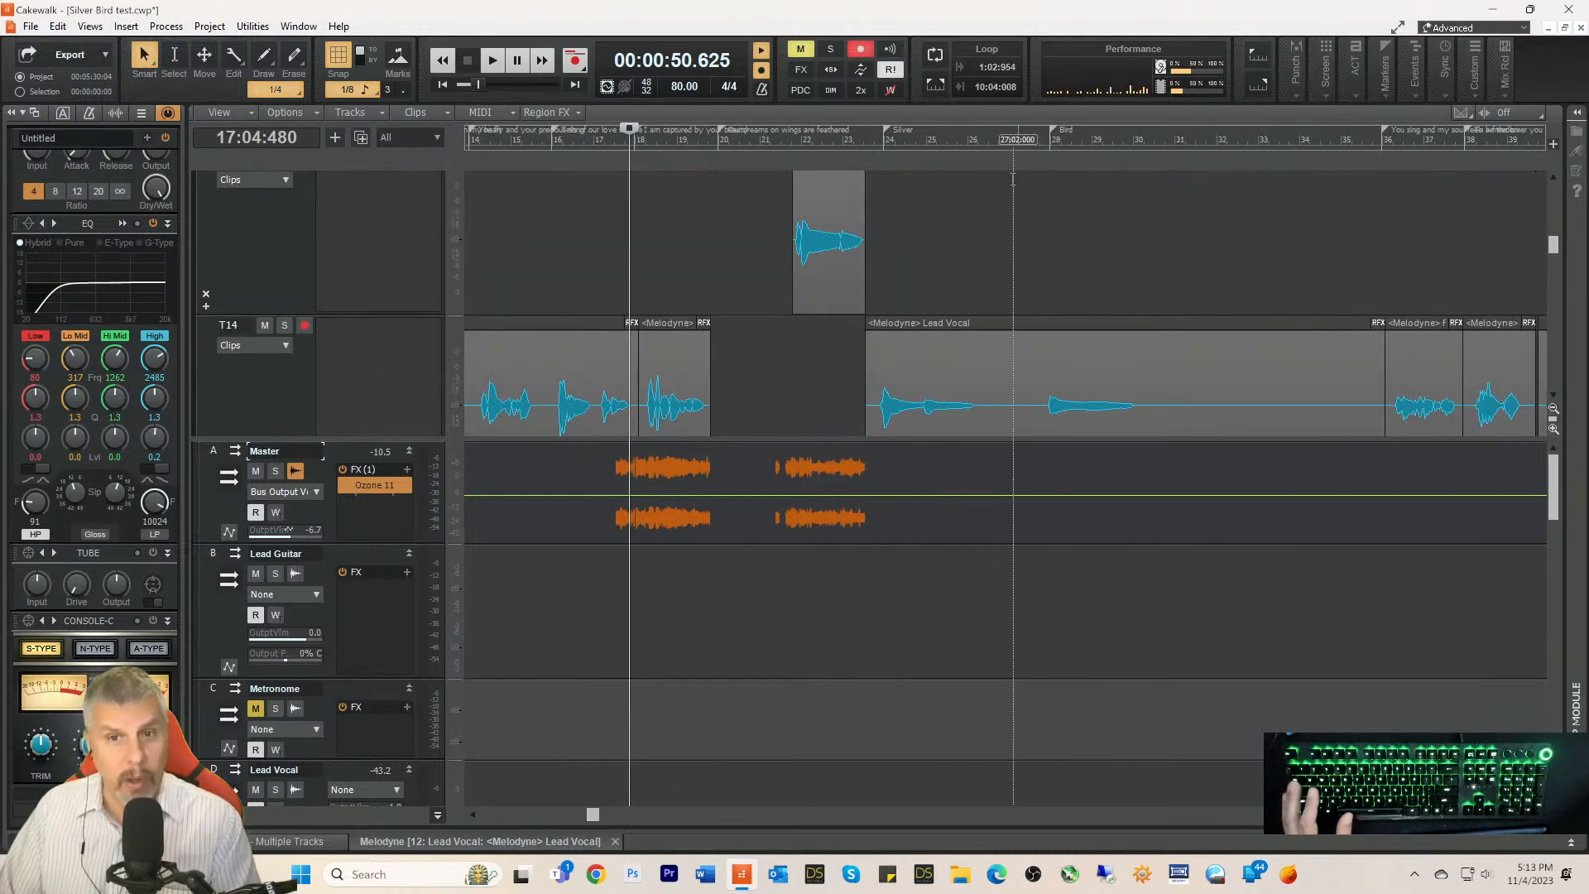
left_click(1009, 138)
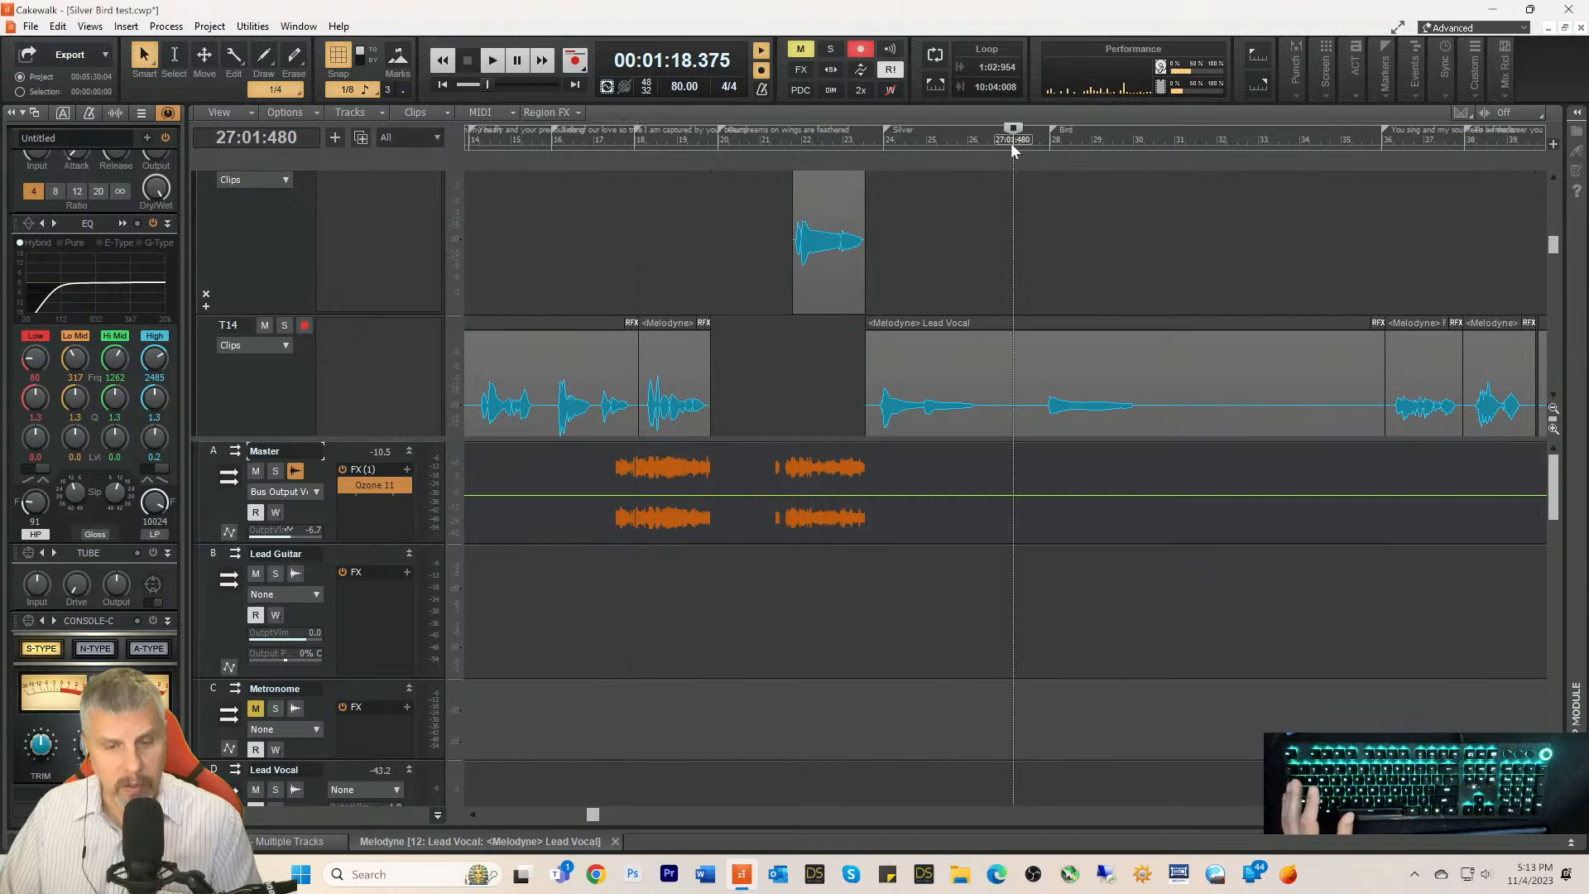
key("space")
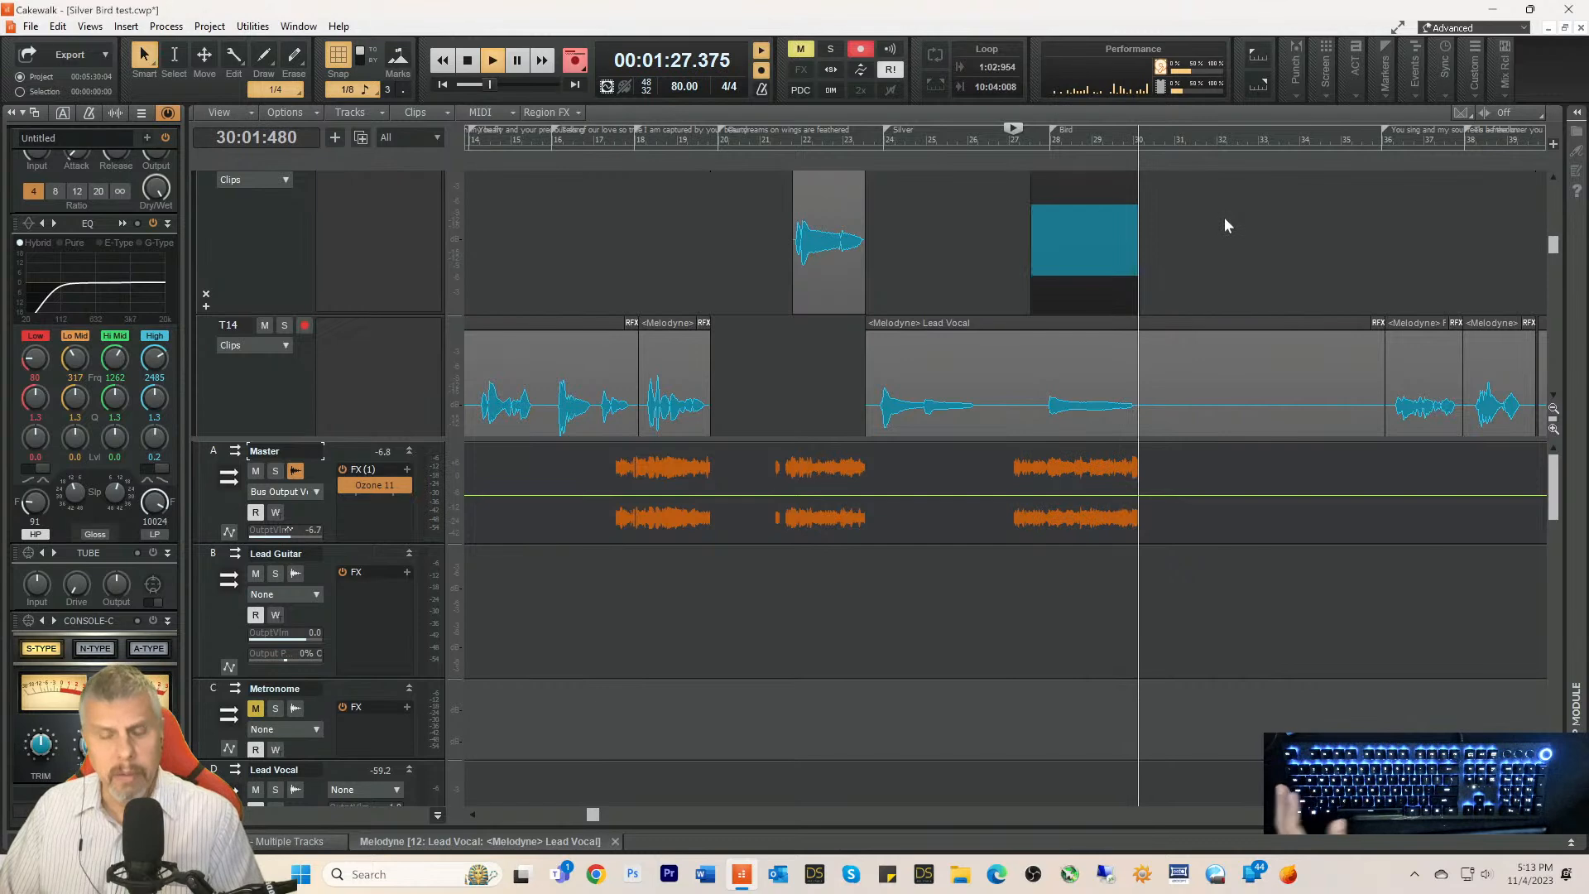
key("space")
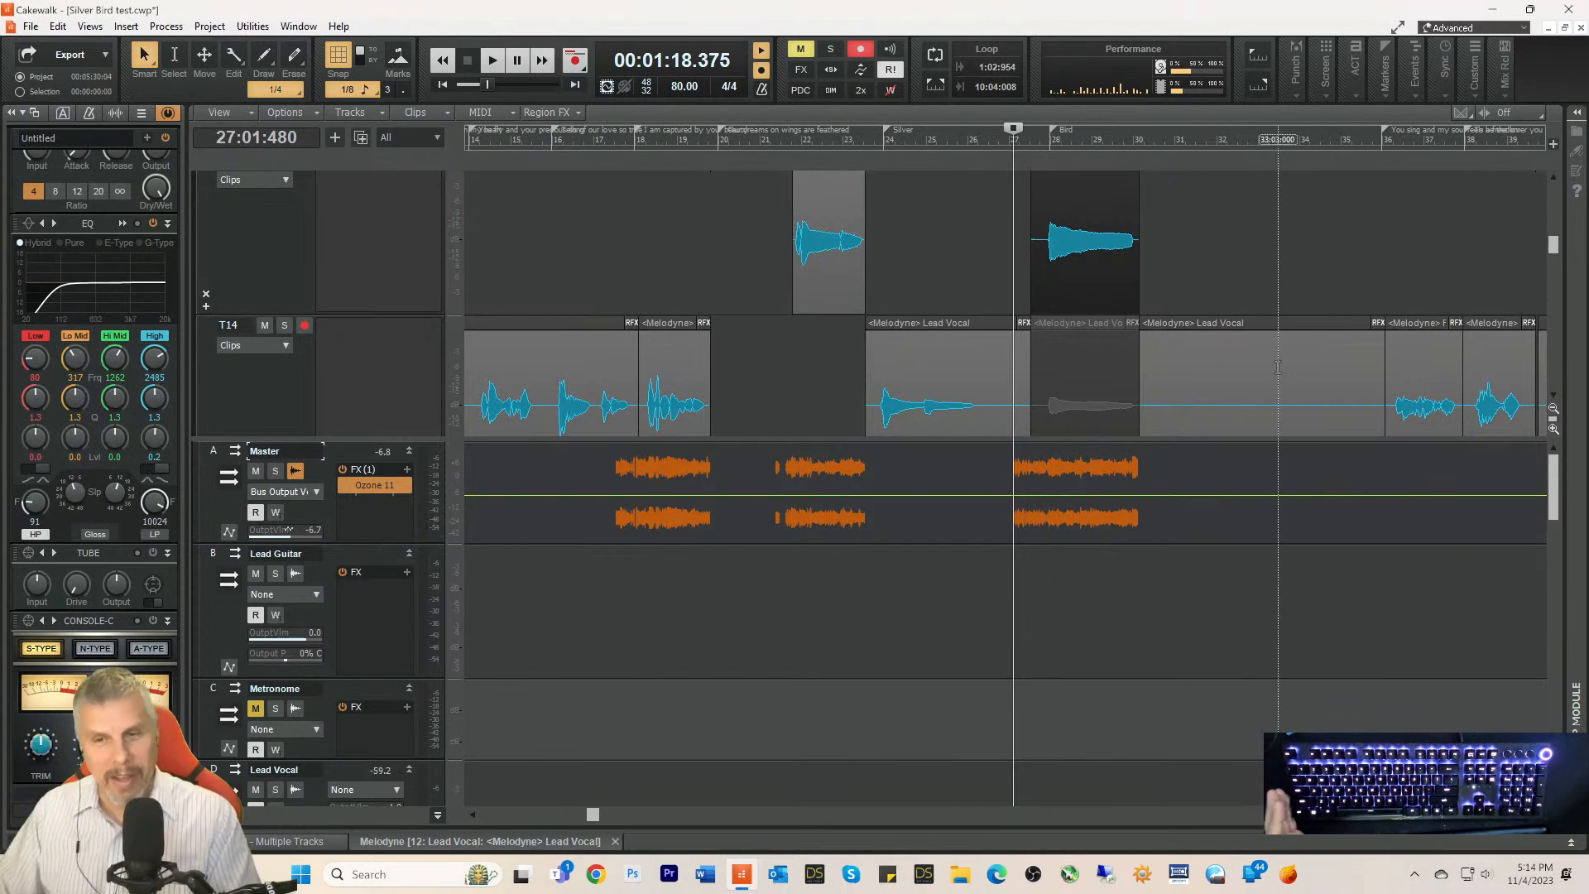
Step: Create a Melodyne region effect on the Record 3 clip on lane T1, and collapse the editor
scroll(1182, 273, "up", 1)
scroll(1179, 277, "down", 1)
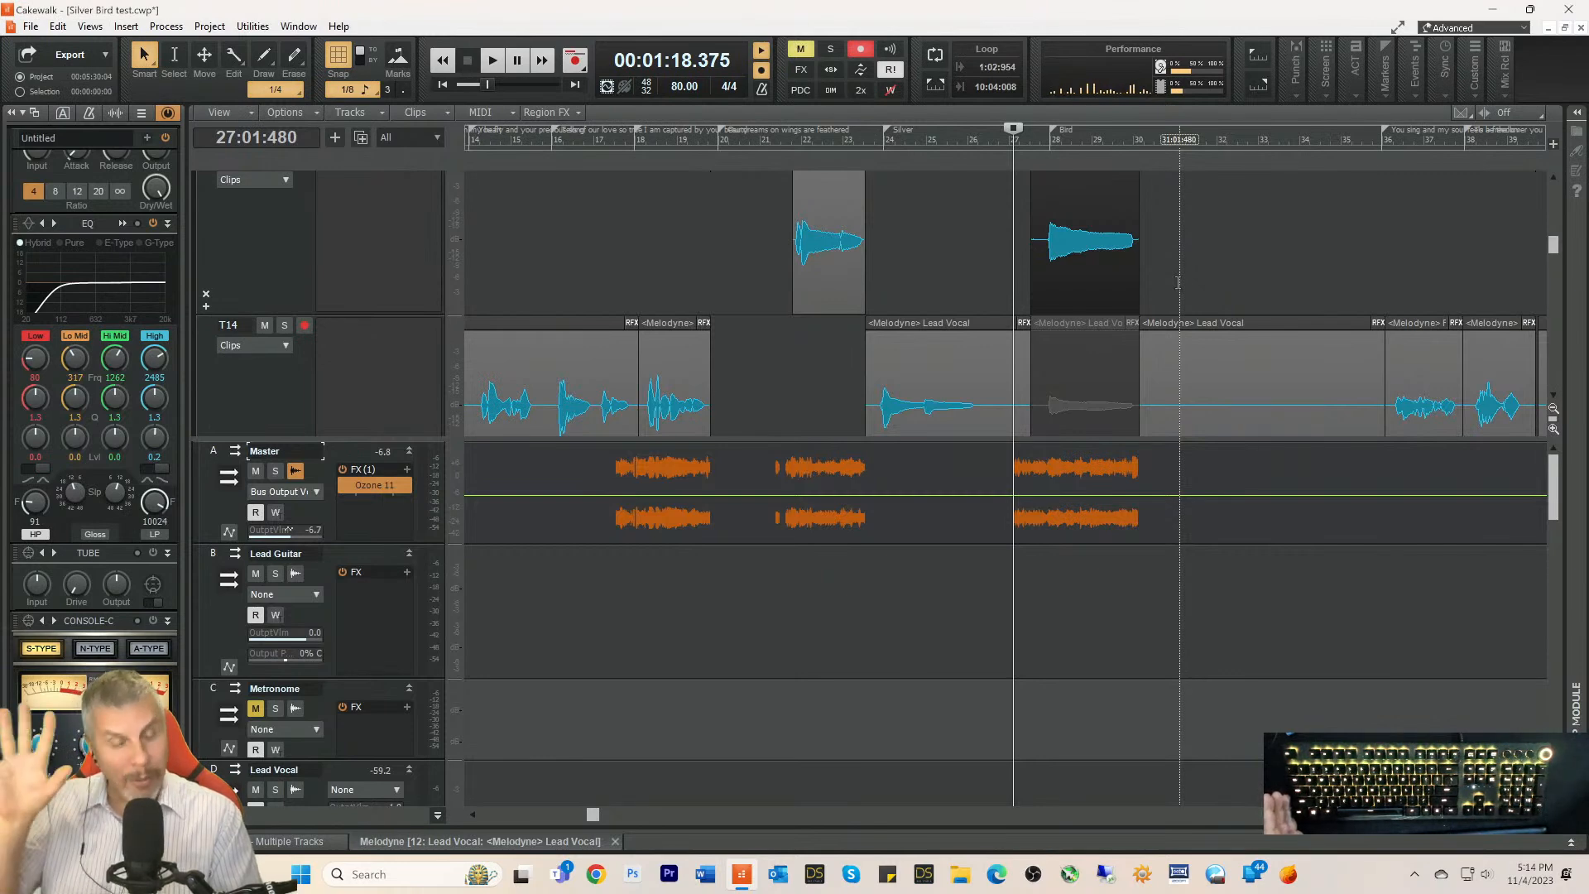
scroll(1178, 290, "up", 1)
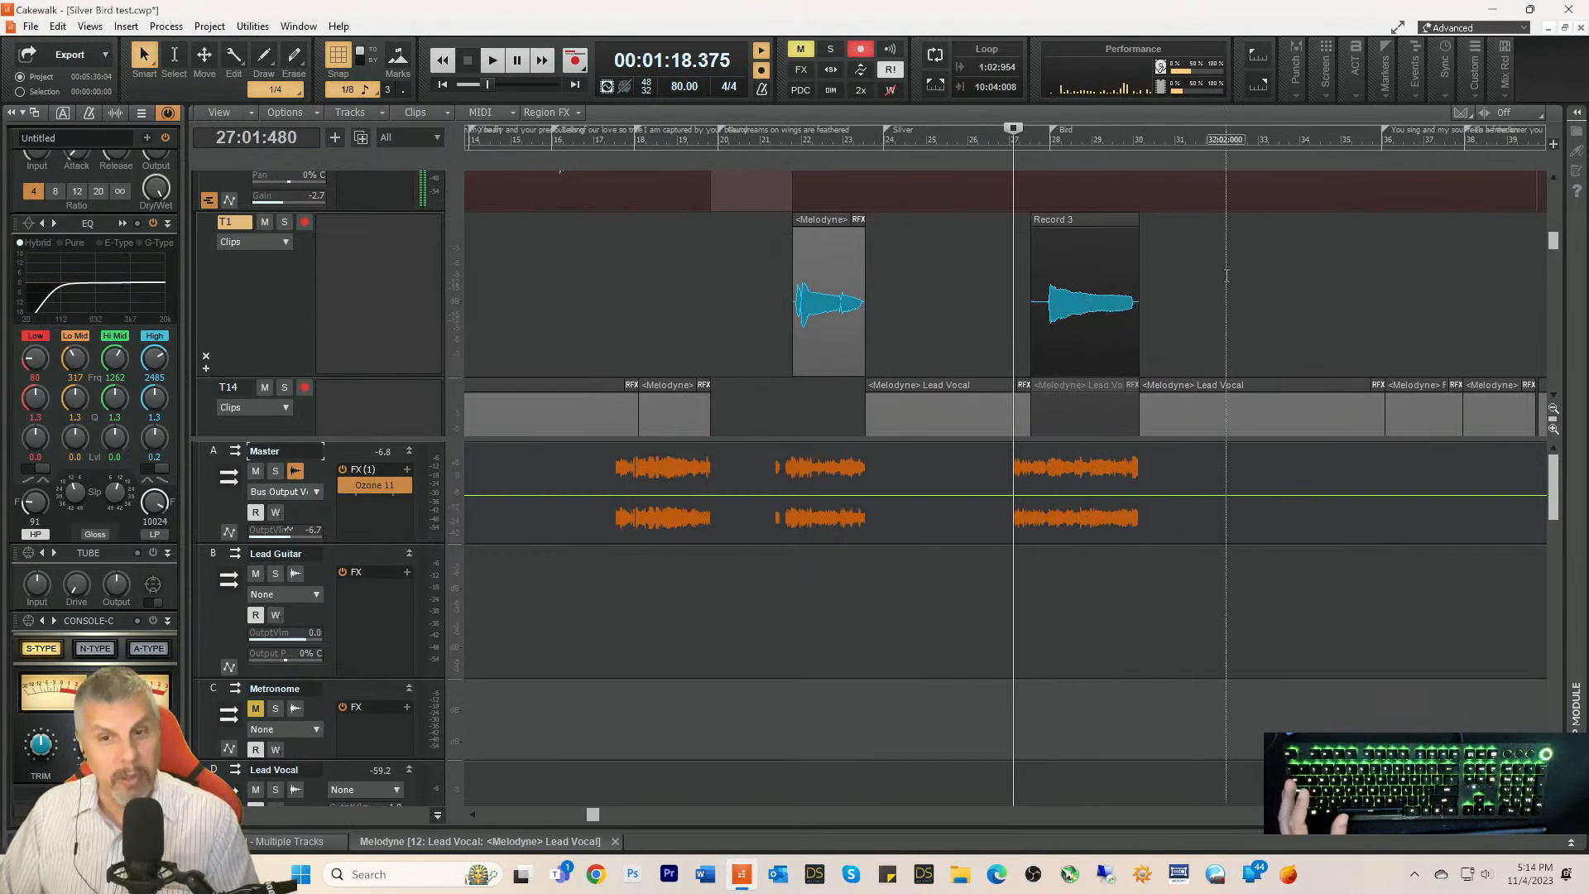
scroll(1200, 290, "down", 1)
right_click(1081, 258)
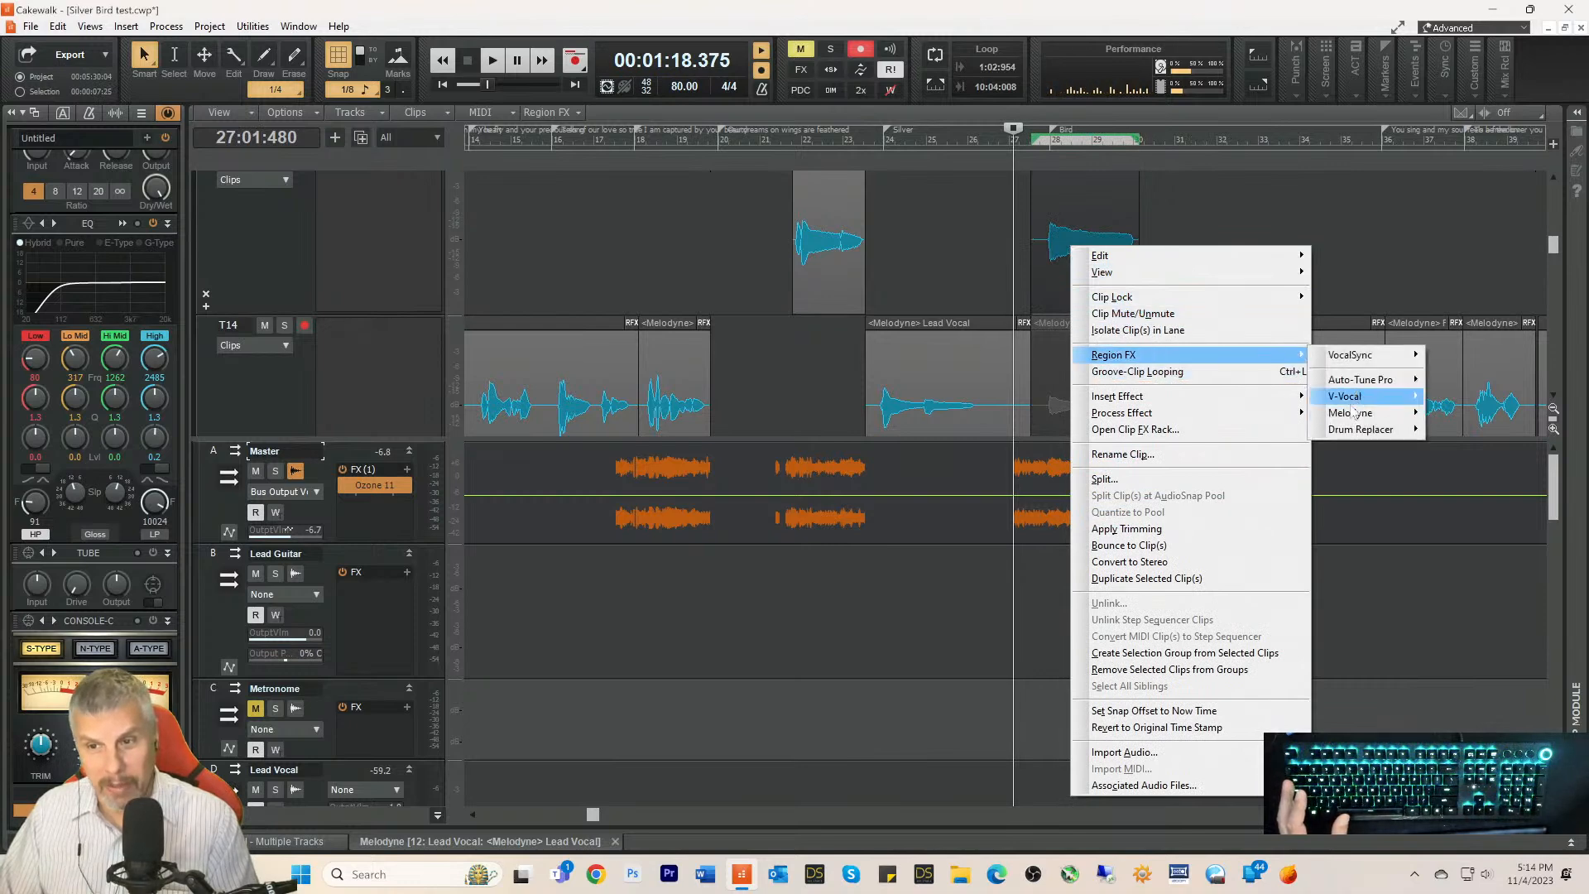
mouse_move(1357, 412)
left_click(1463, 419)
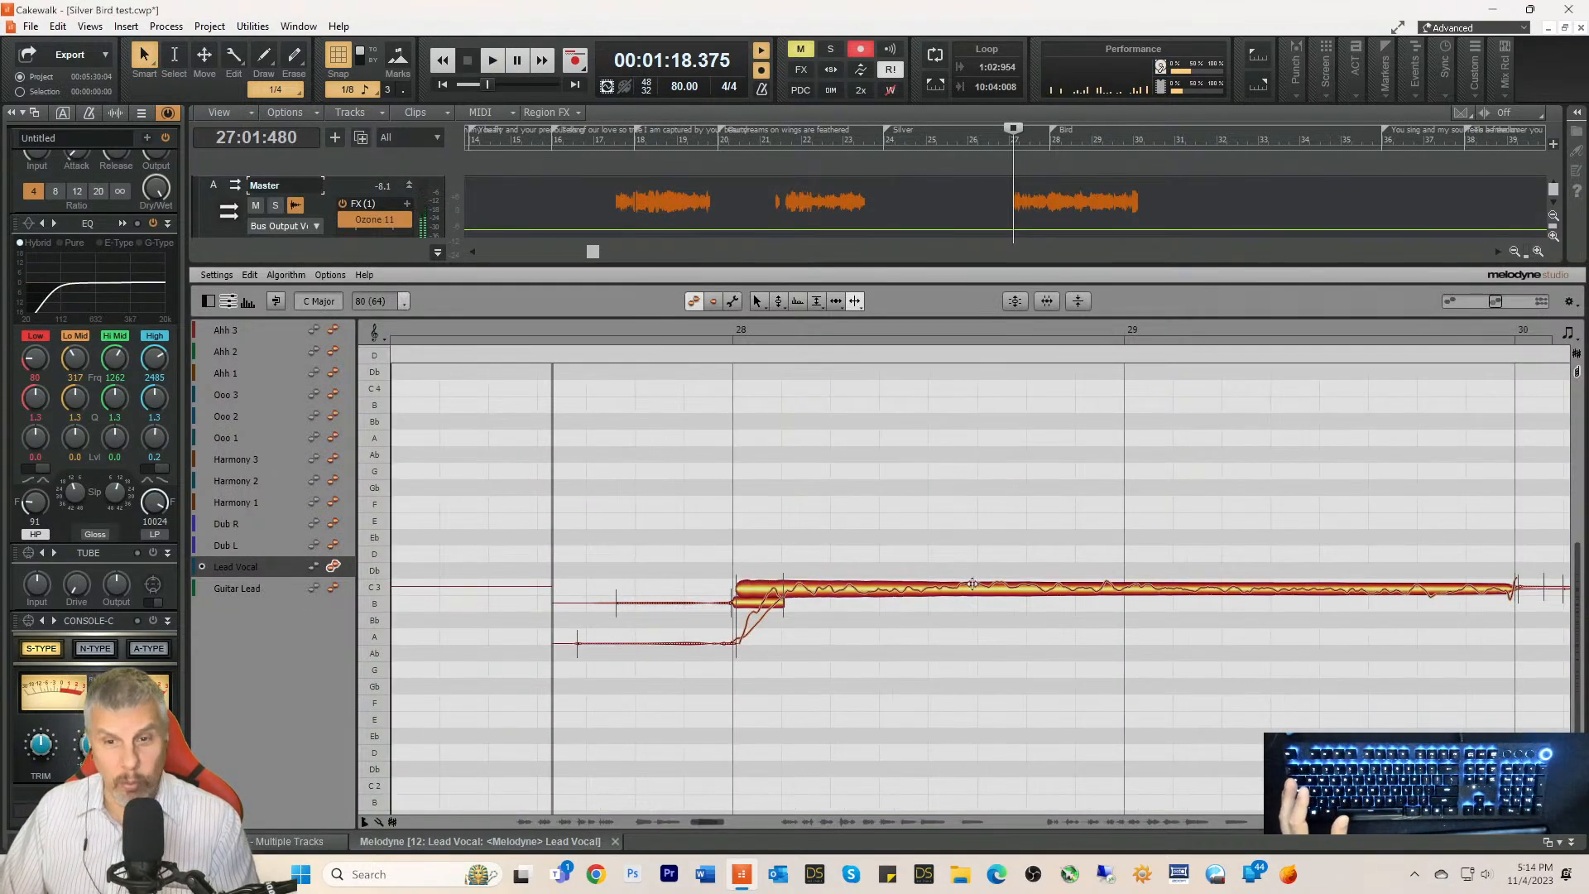
left_click(1571, 844)
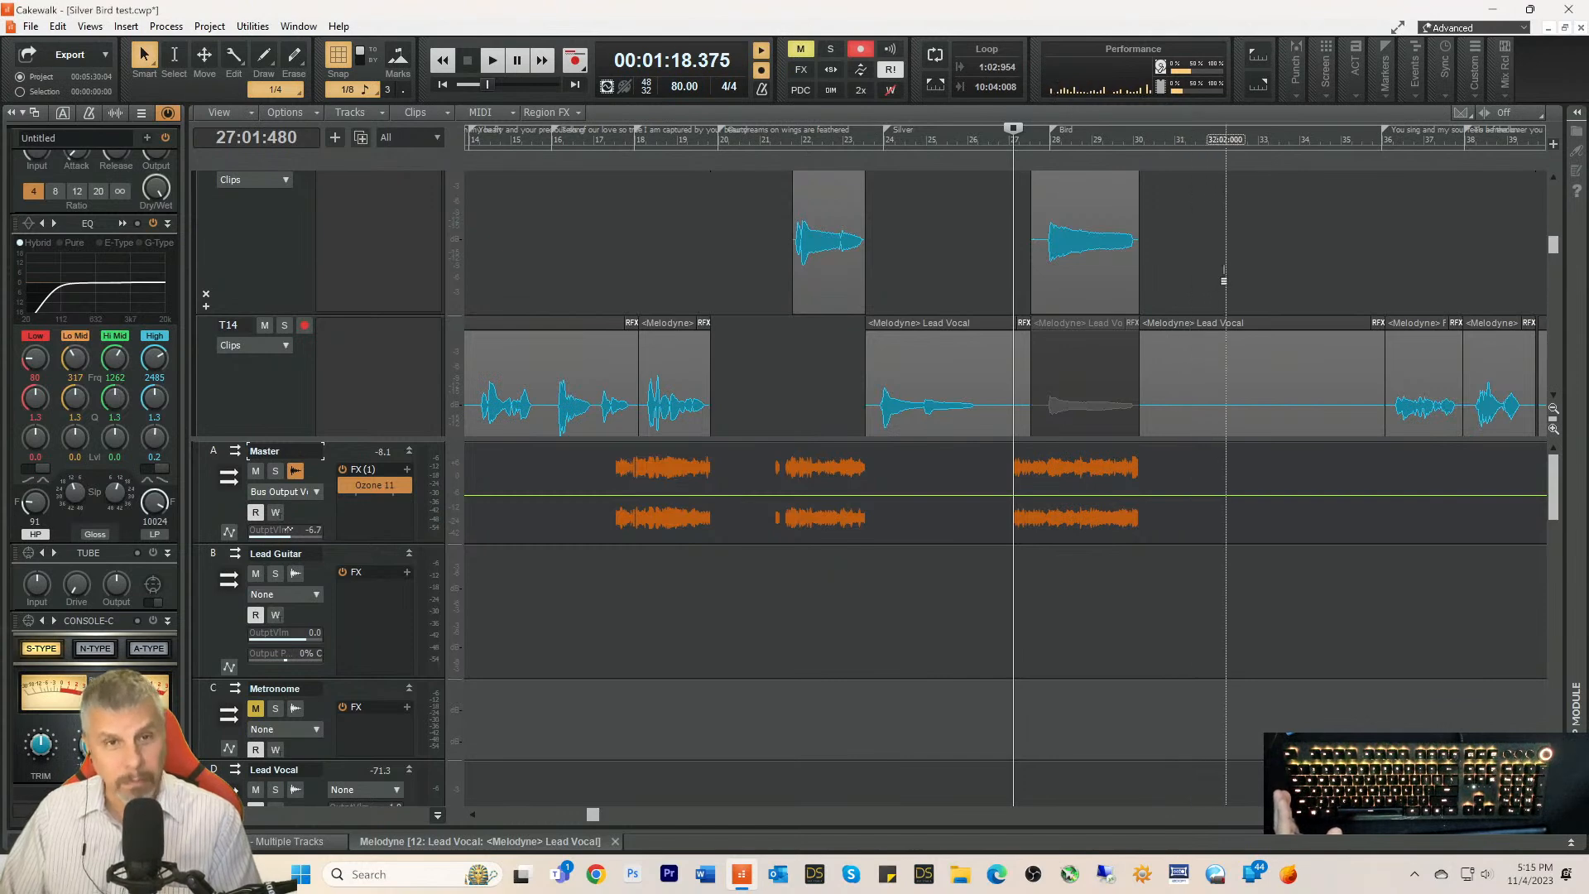
Step: Examine the muted original Lead Vocal section on lane T14 against the Record 3 take above it
scroll(1221, 265, "down", 1)
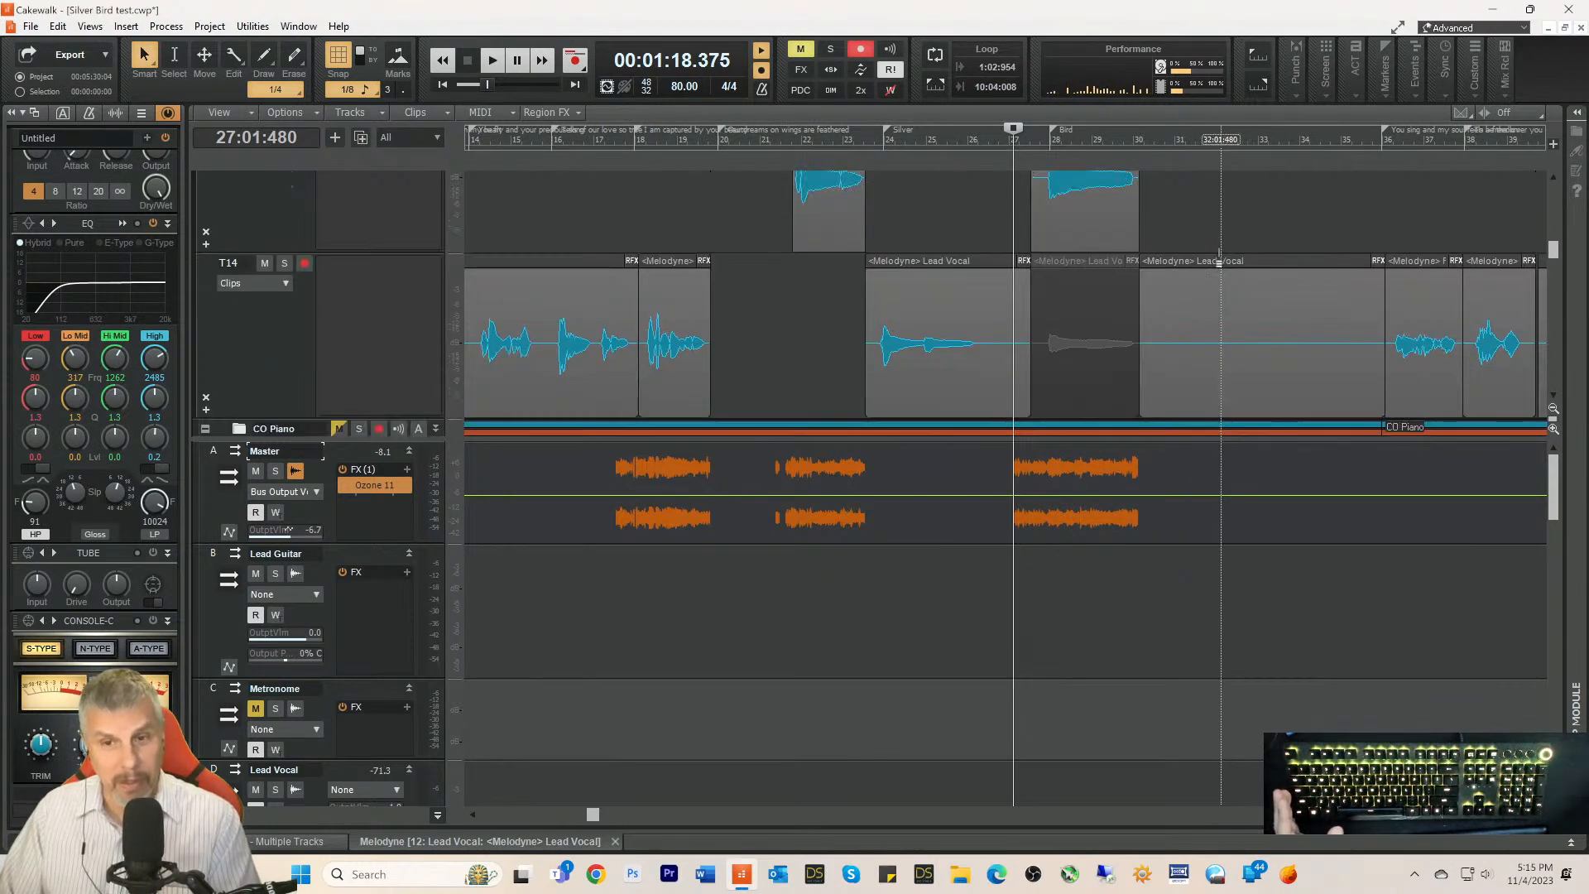
scroll(1218, 263, "down", 1)
scroll(1219, 263, "up", 1)
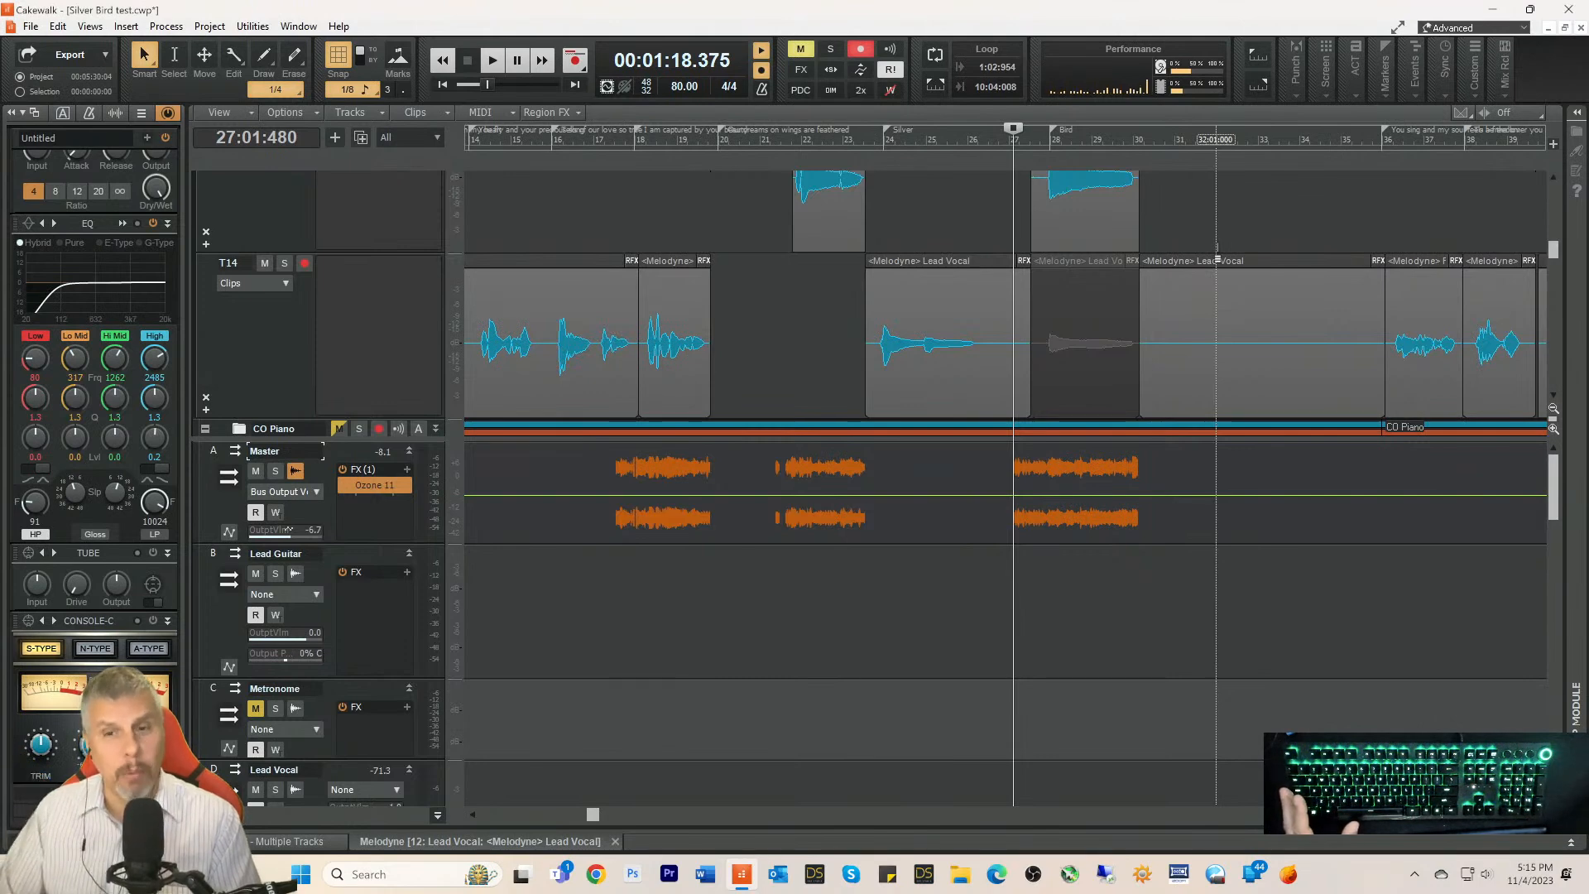
scroll(1216, 265, "down", 1)
scroll(1212, 282, "up", 2)
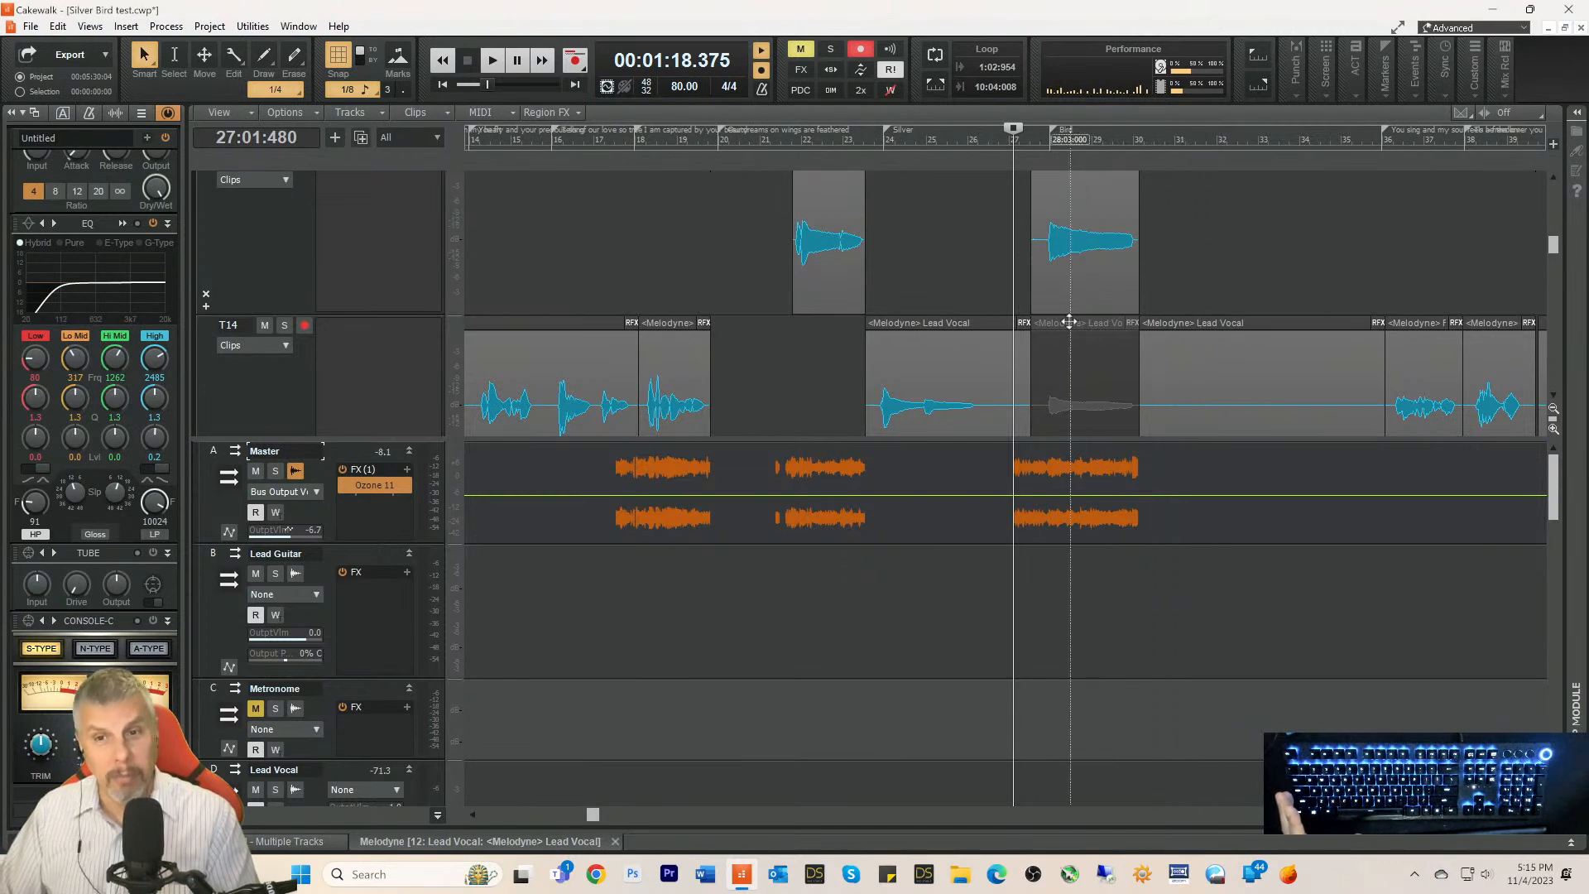
scroll(1069, 319, "down", 1)
scroll(1073, 335, "up", 2)
scroll(1074, 337, "down", 1)
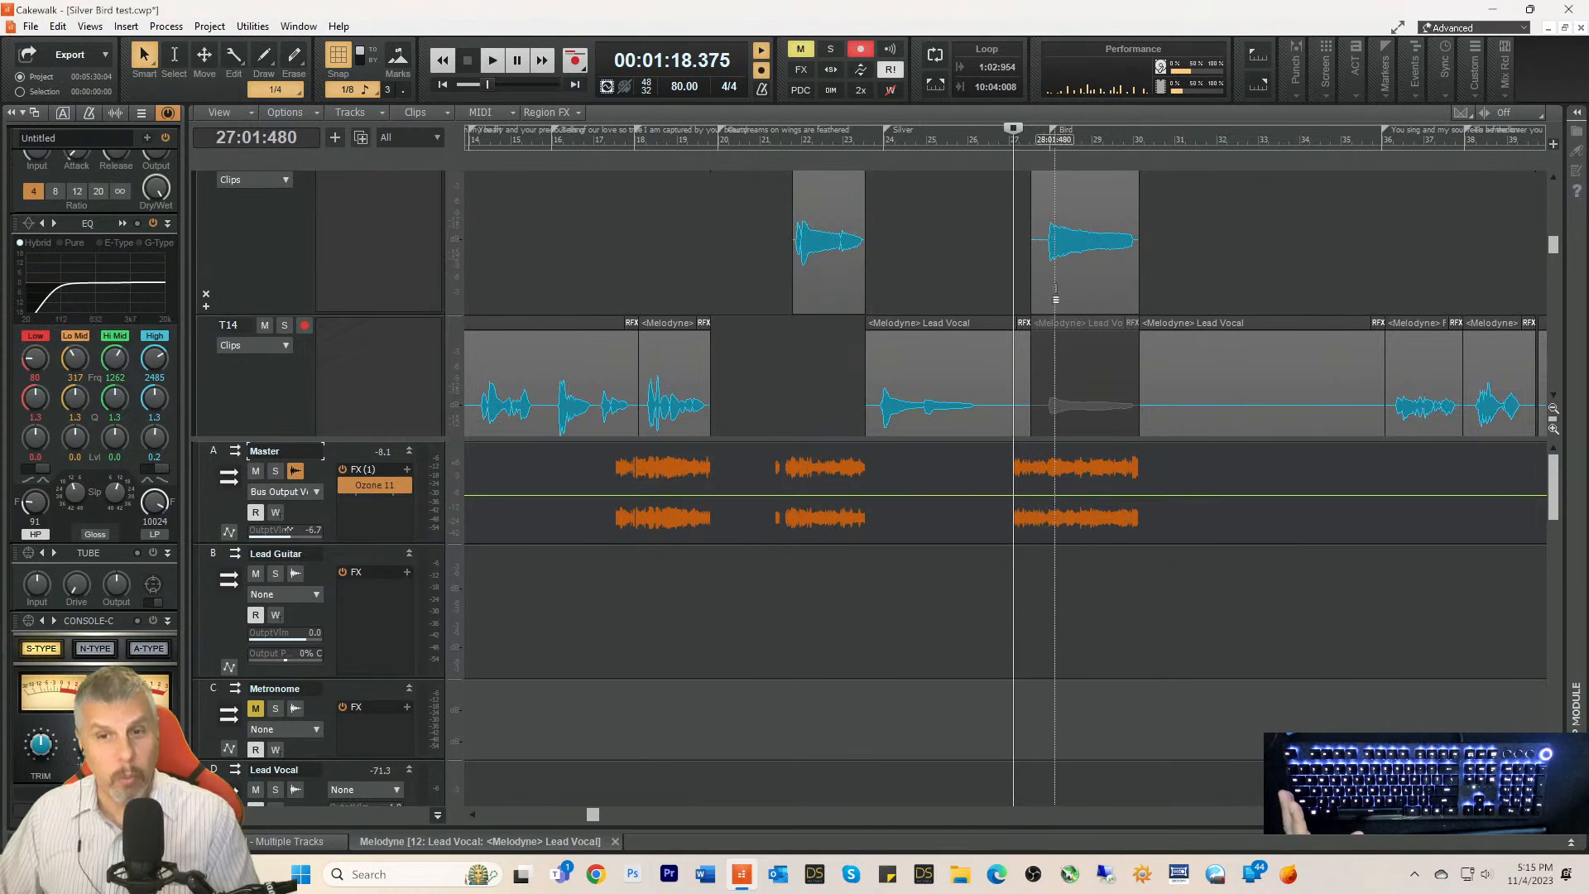
Step: Select the Record 3 clip on lane T1 from 28:01:480, and review the muted original on lane T14
left_click(1056, 295)
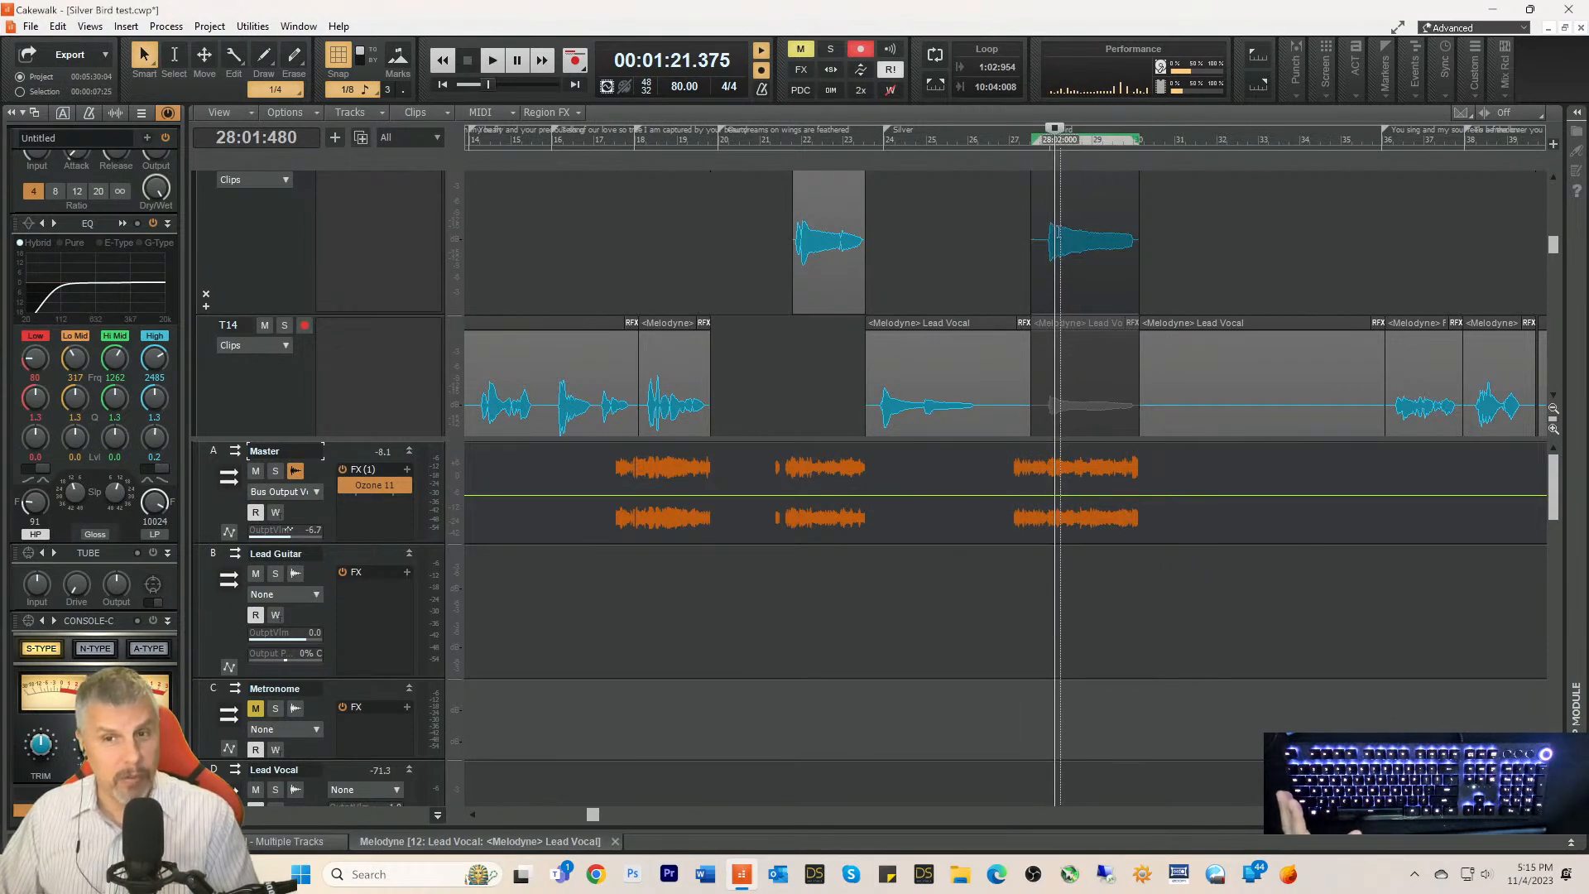
left_click(1047, 411)
left_click(1055, 286)
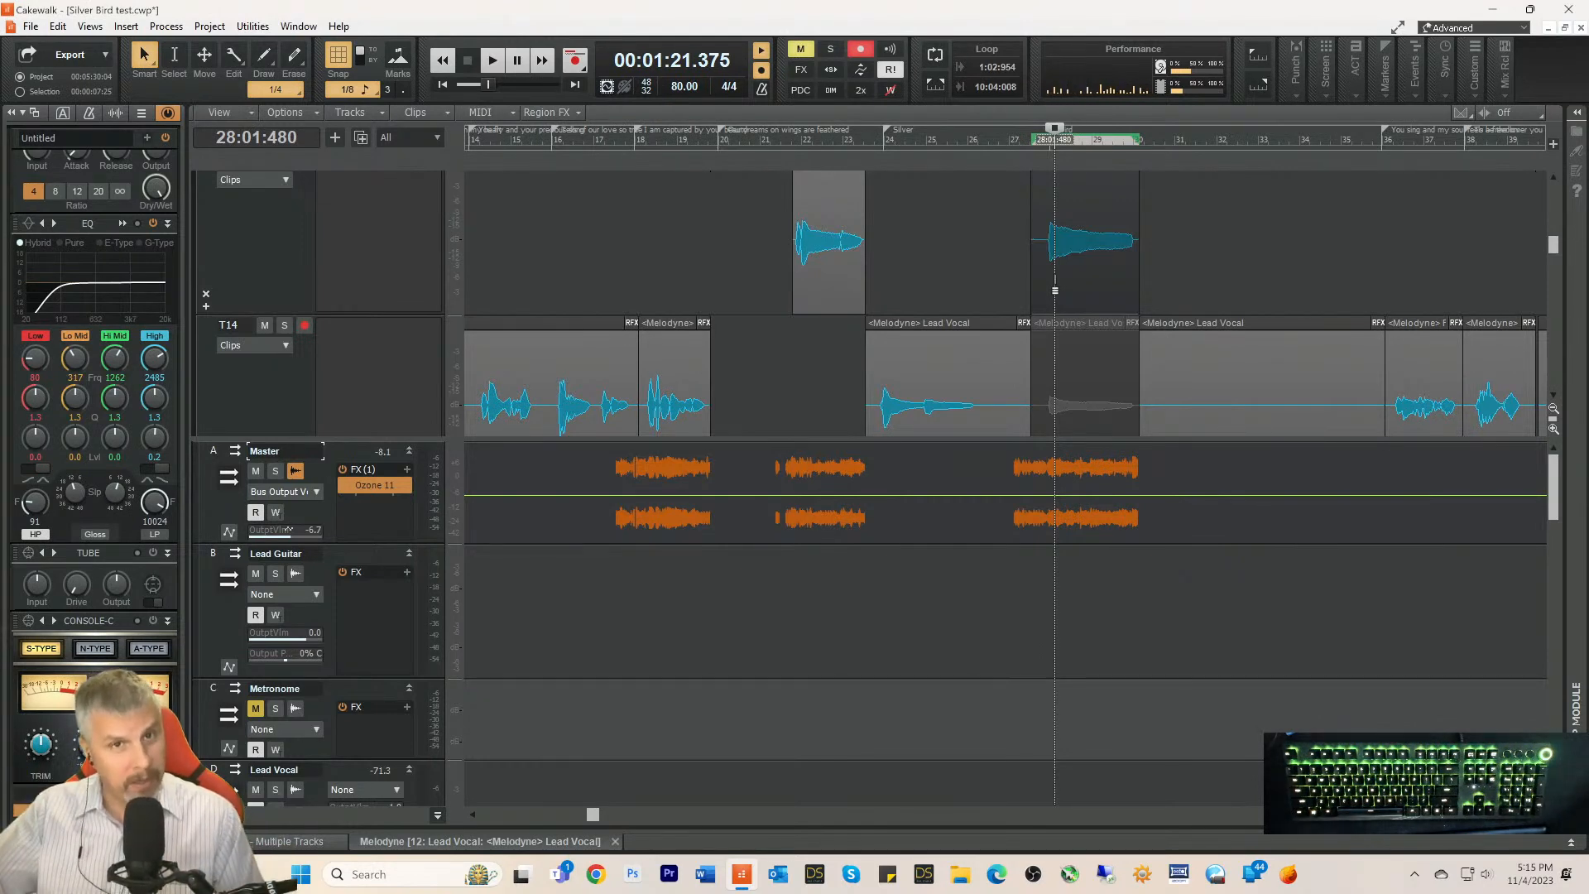
scroll(1059, 298, "down", 3)
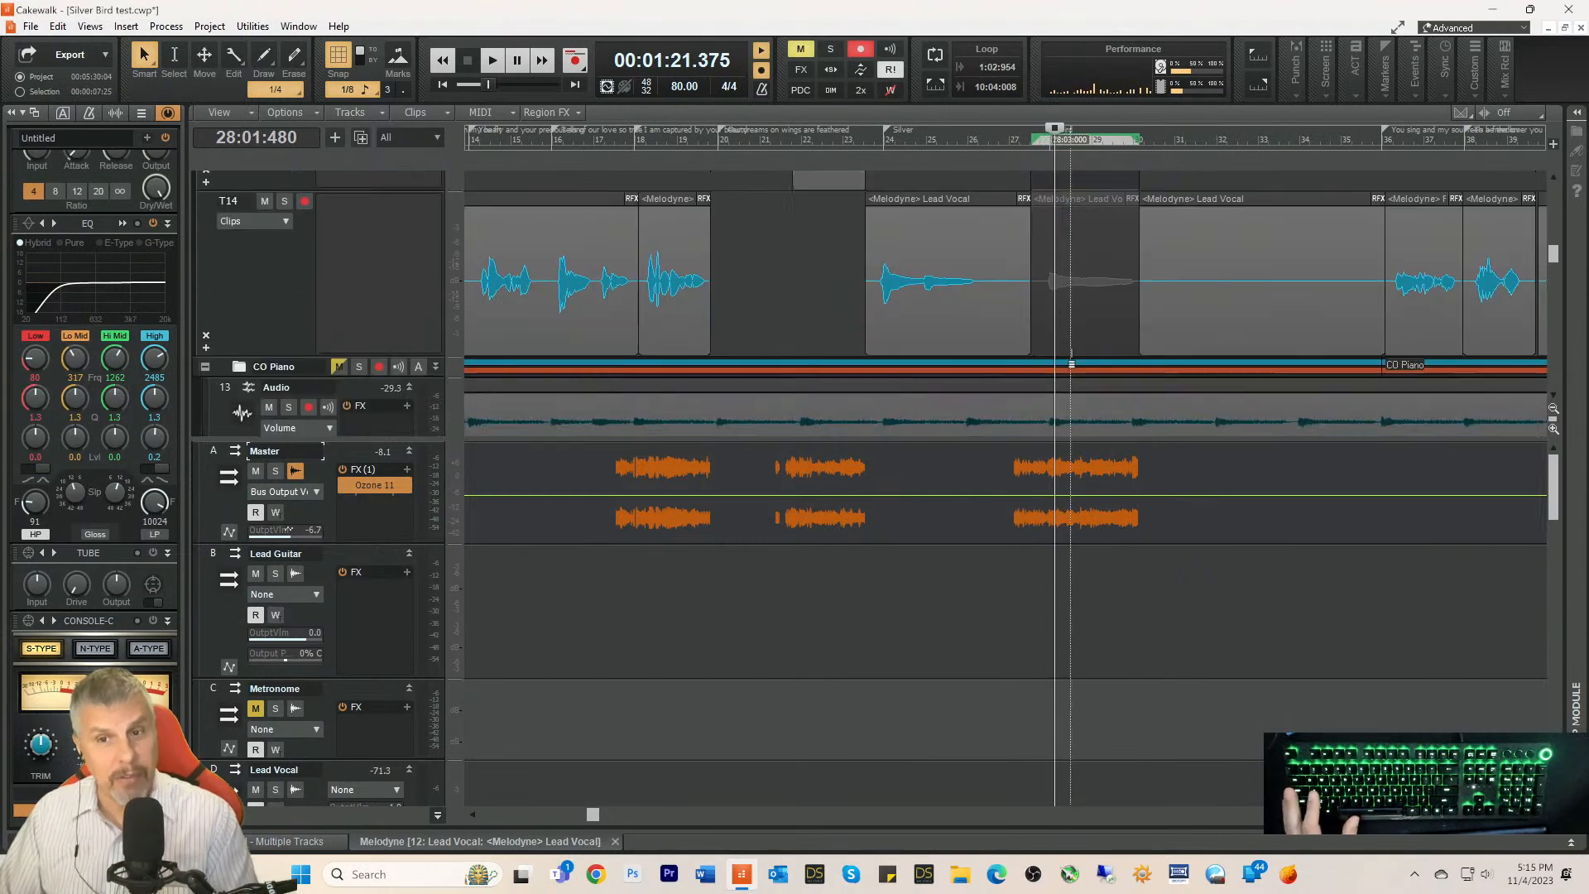
scroll(1073, 329, "up", 3)
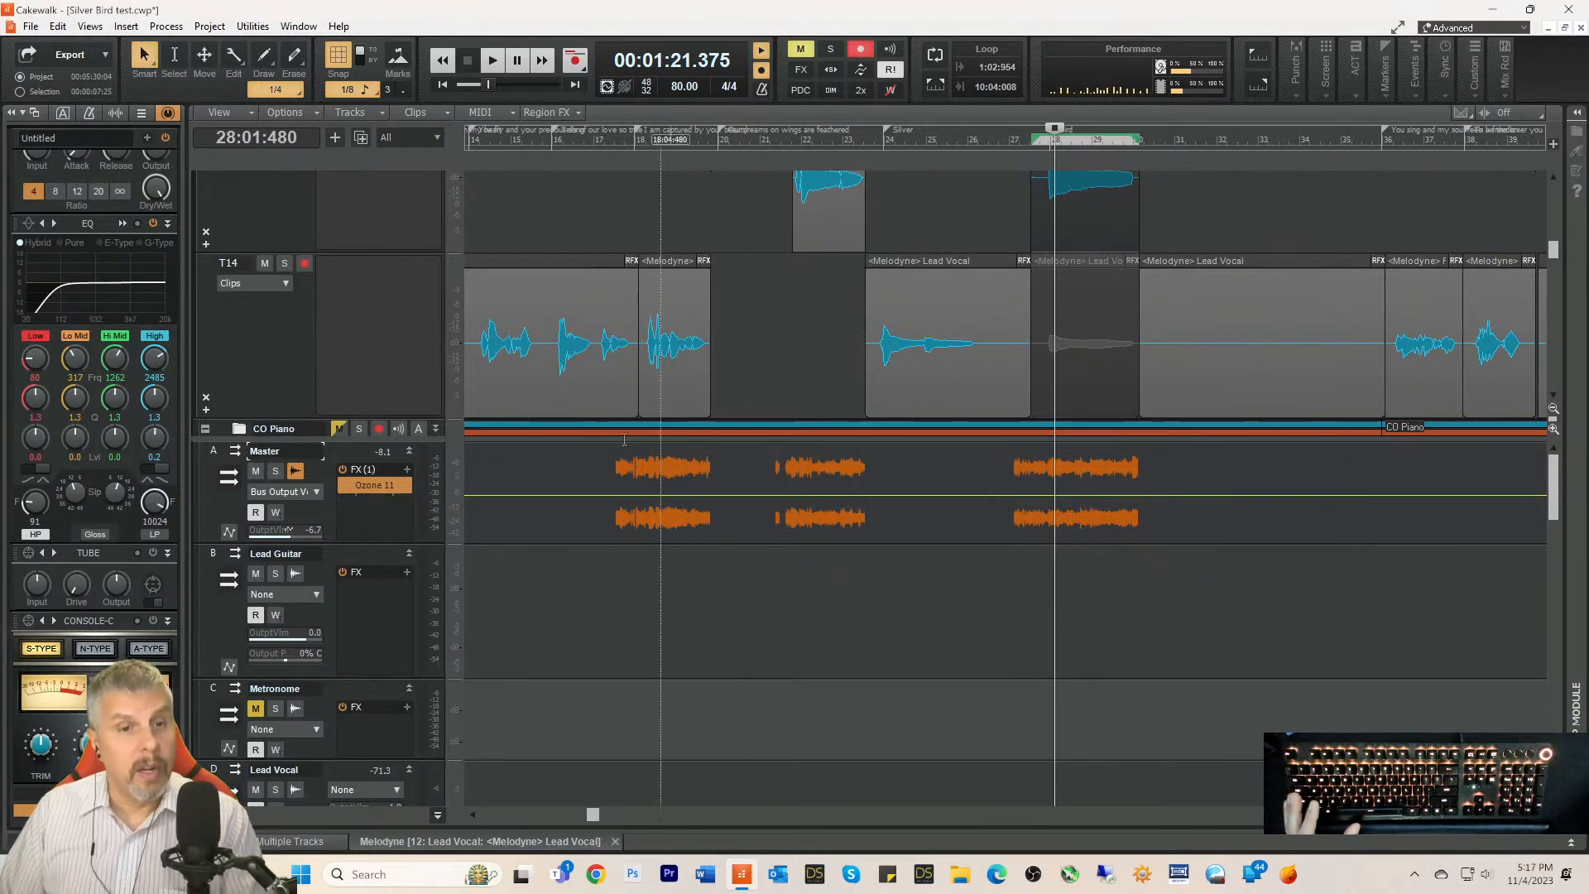
scroll(300, 395, "up", 1)
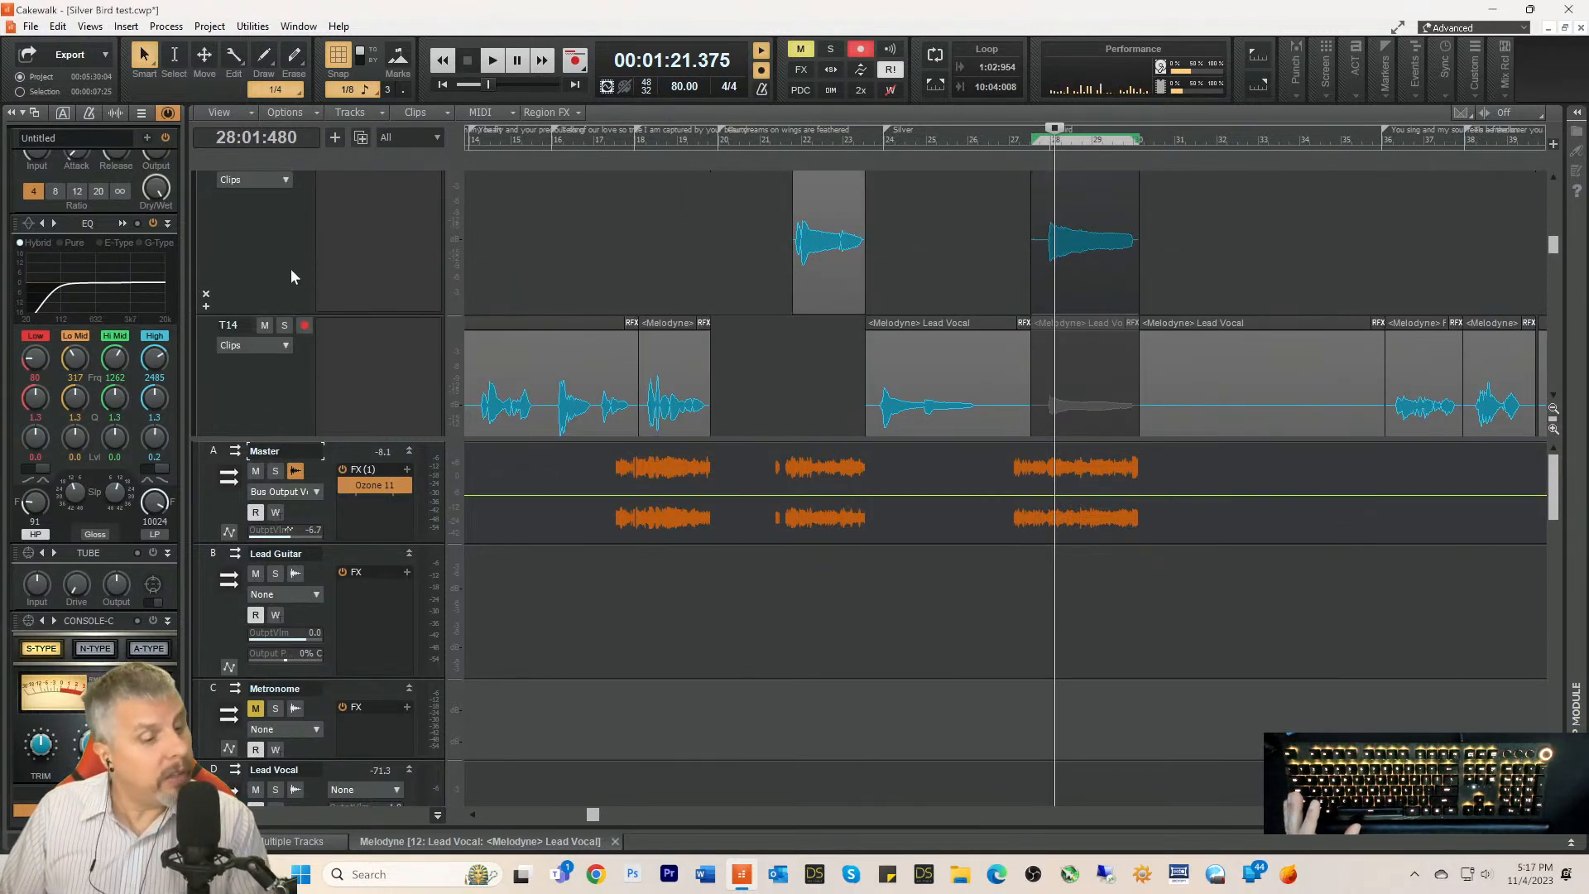